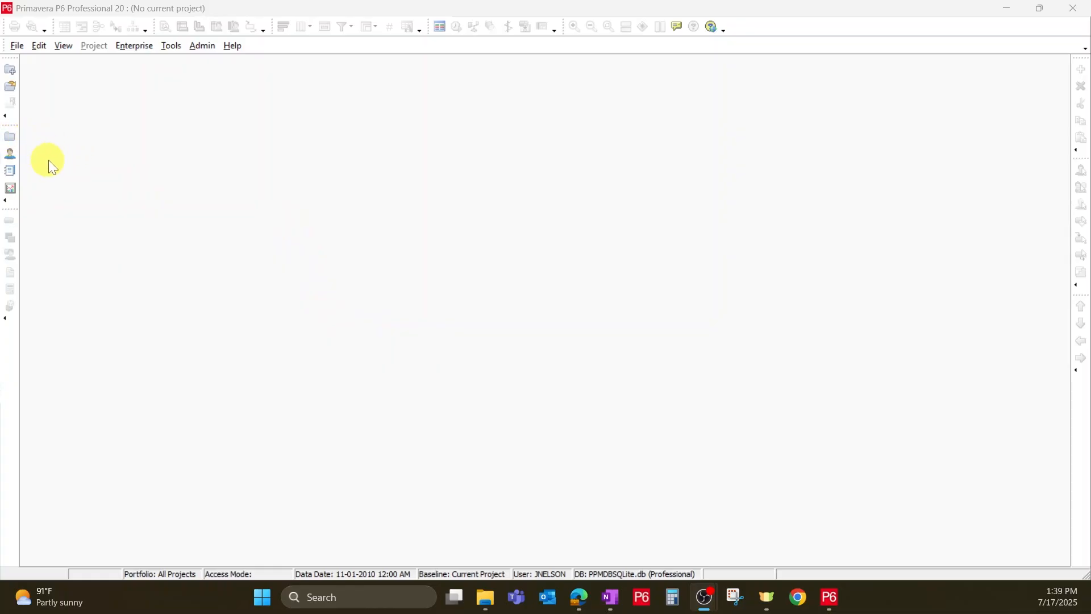
Step: Open the Red River - Refuel Outage project from the Energy Services group in the Projects list, and close that list
{"action": "left_click", "coordinate": [76, 171]}
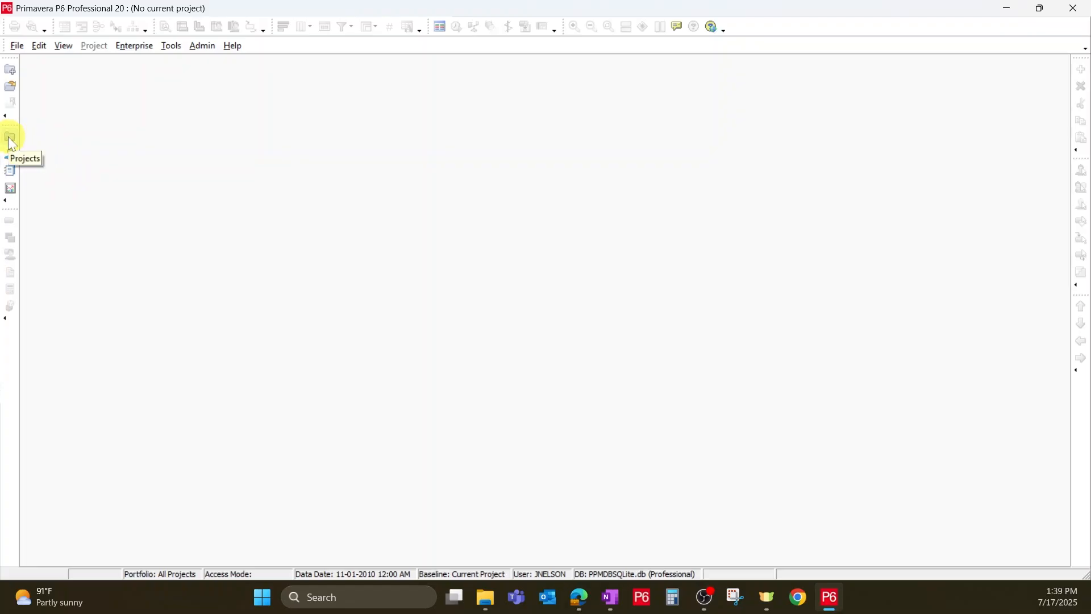
{"action": "left_click", "coordinate": [9, 138]}
{"action": "scroll", "coordinate": [272, 177], "scroll_direction": "down", "scroll_amount": 5}
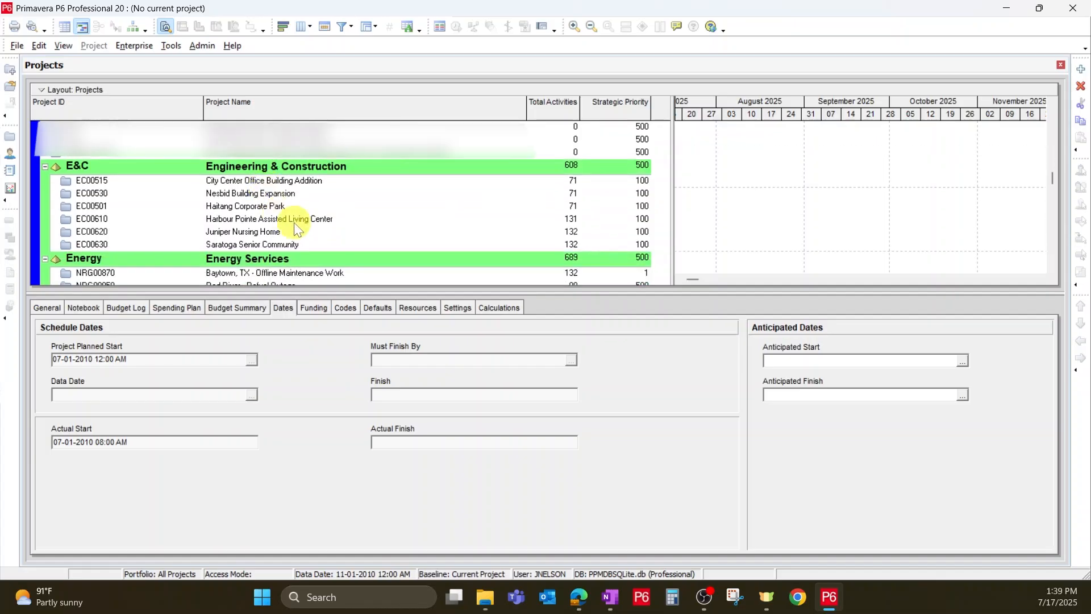
{"action": "scroll", "coordinate": [284, 218], "scroll_direction": "down", "scroll_amount": 2}
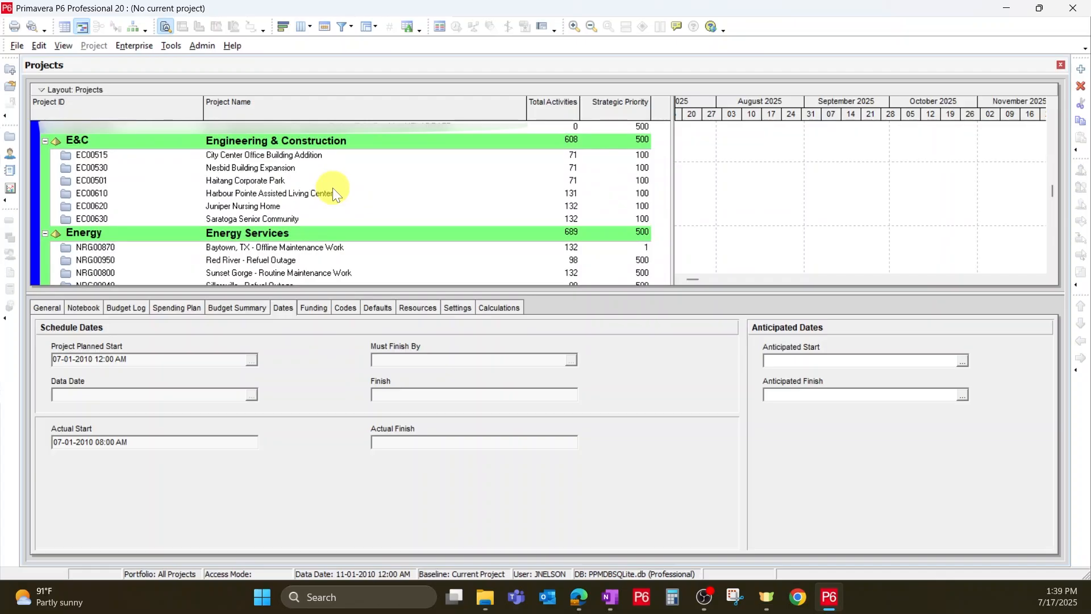
{"action": "scroll", "coordinate": [336, 193], "scroll_direction": "down", "scroll_amount": 2}
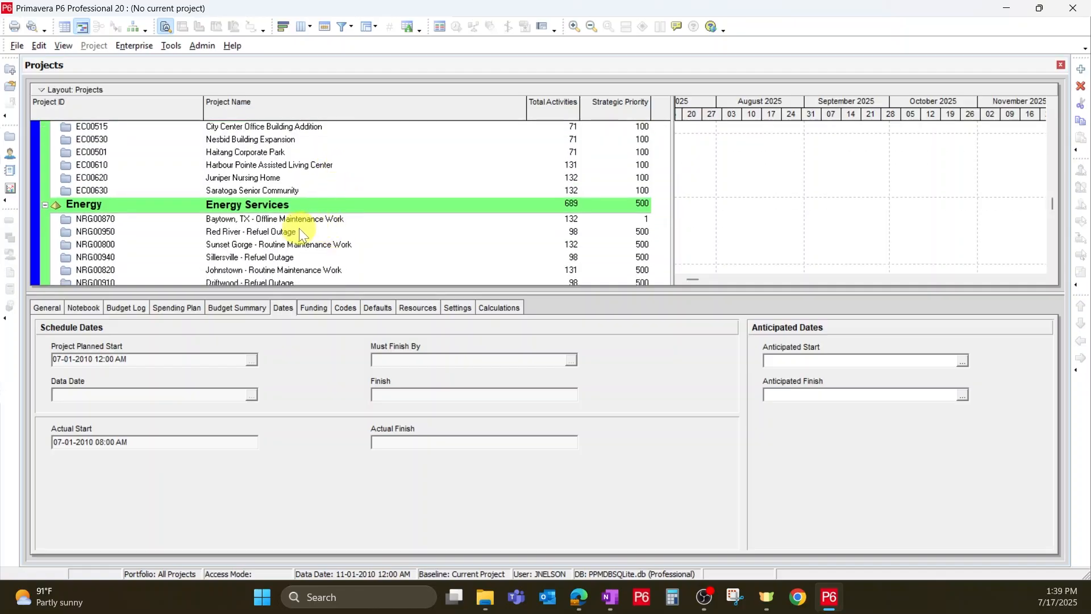
{"action": "left_click", "coordinate": [281, 233]}
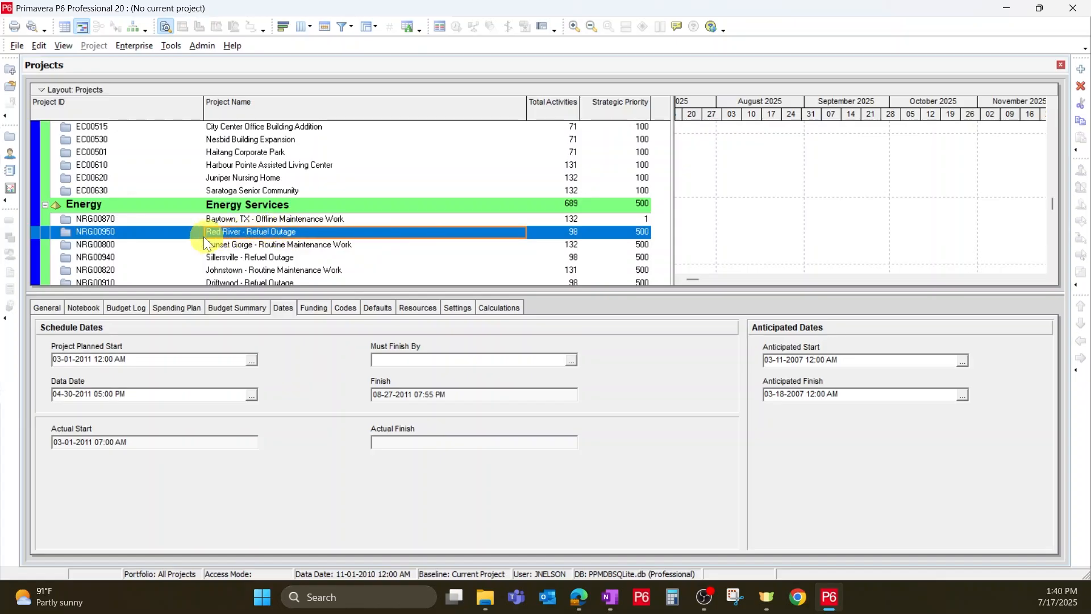
{"action": "right_click", "coordinate": [161, 234]}
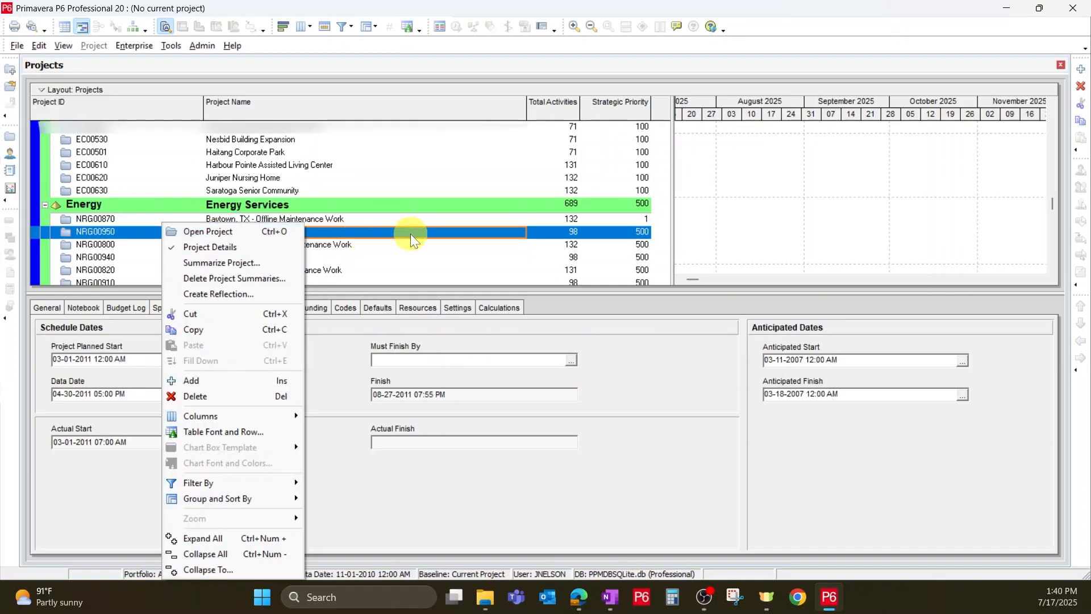
{"action": "left_click", "coordinate": [441, 233]}
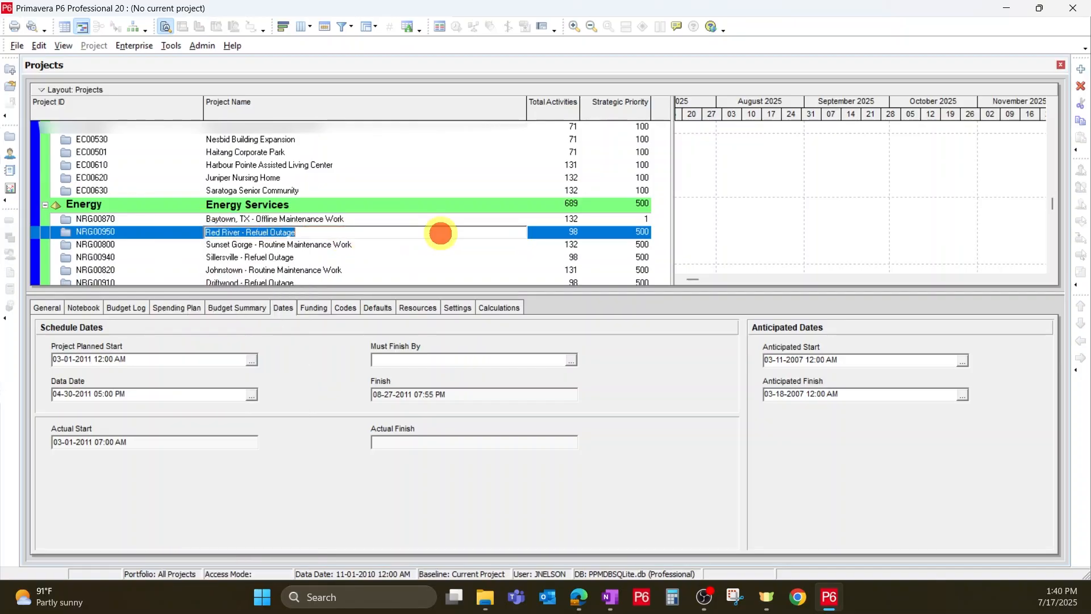
{"action": "left_click", "coordinate": [194, 234]}
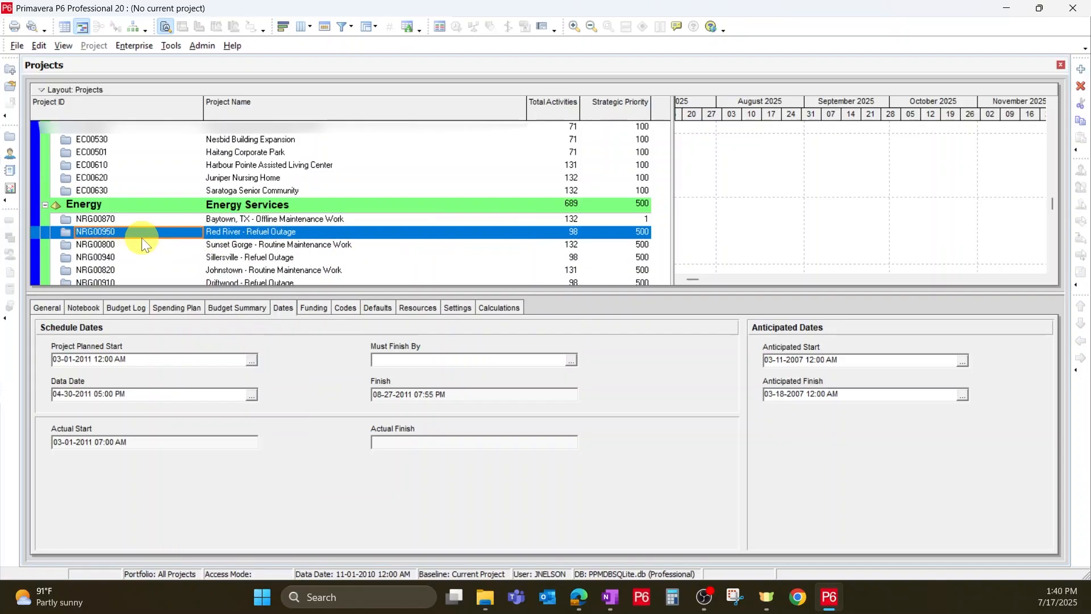
{"action": "right_click", "coordinate": [142, 238]}
{"action": "left_click", "coordinate": [183, 230]}
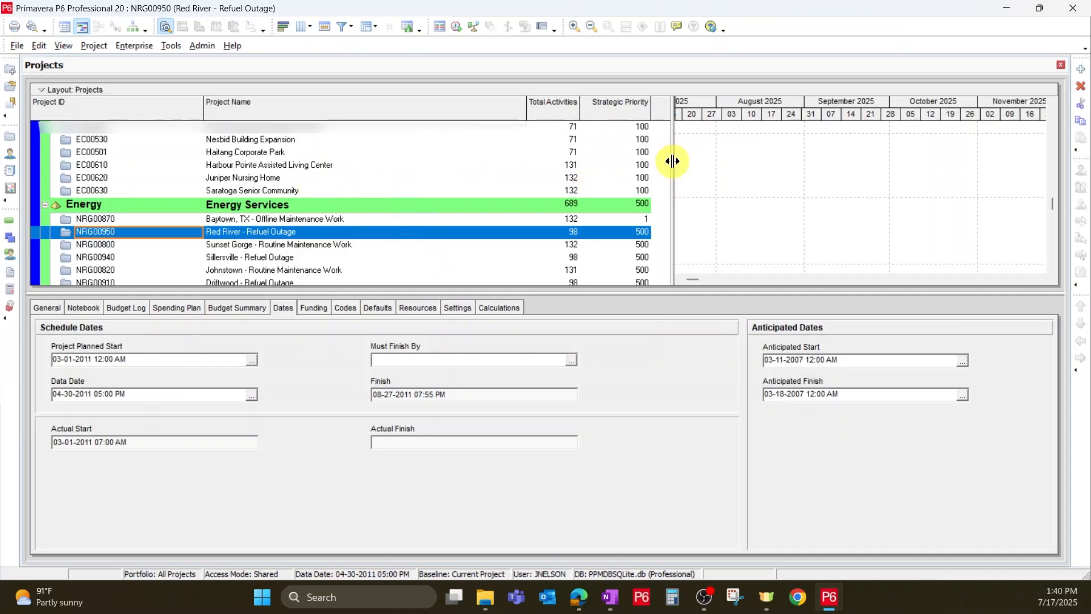
{"action": "left_click", "coordinate": [1060, 65]}
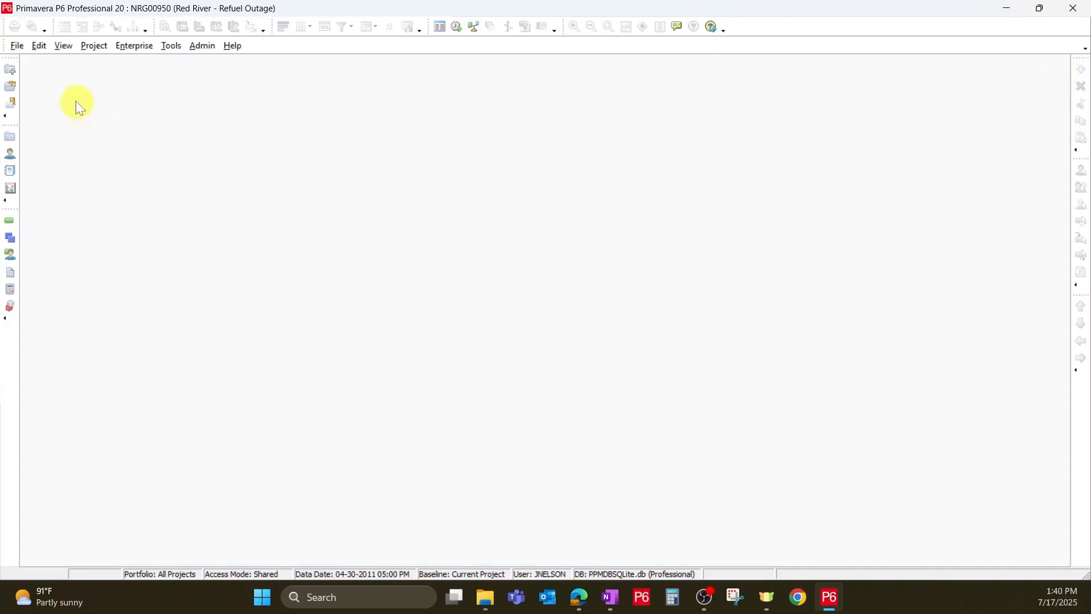
Step: Look through the available projects in the Open Project dialog and dismiss it without opening another project
{"action": "left_click", "coordinate": [10, 86]}
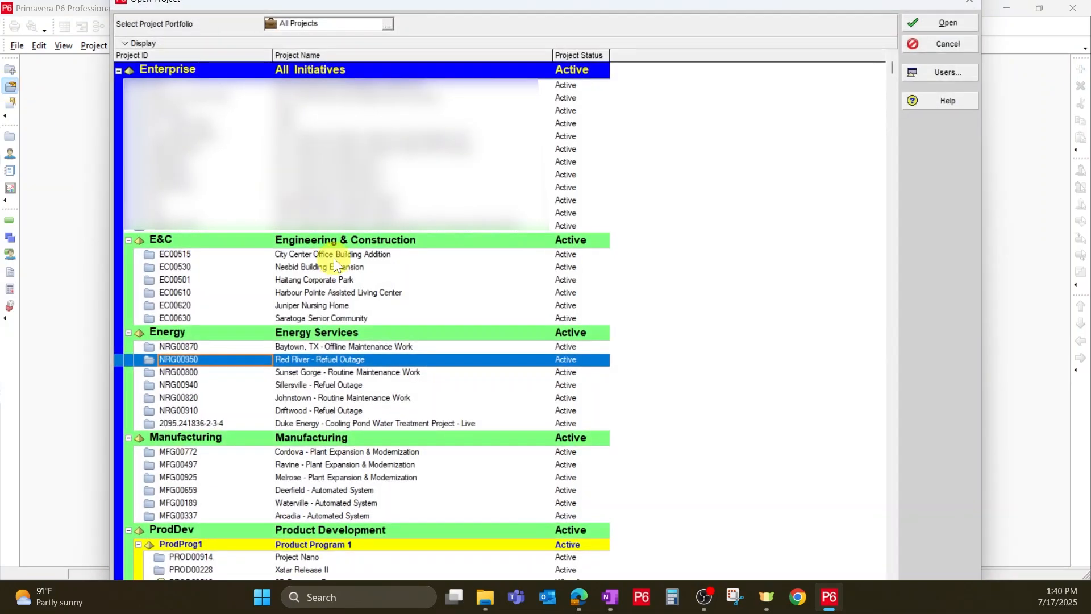
{"action": "scroll", "coordinate": [335, 265], "scroll_direction": "down", "scroll_amount": 2}
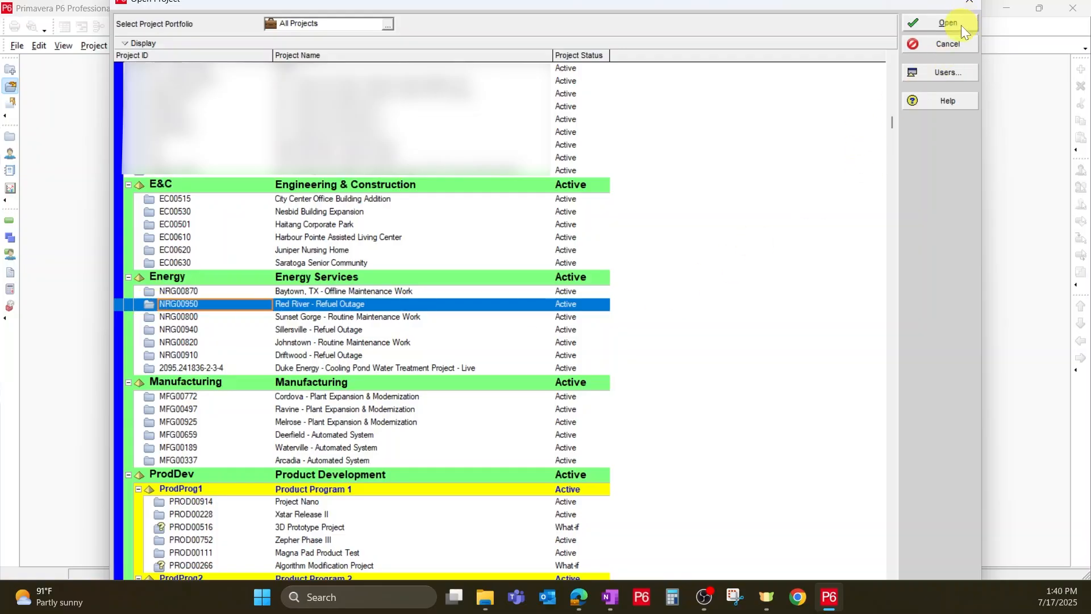
{"action": "left_click", "coordinate": [970, 6]}
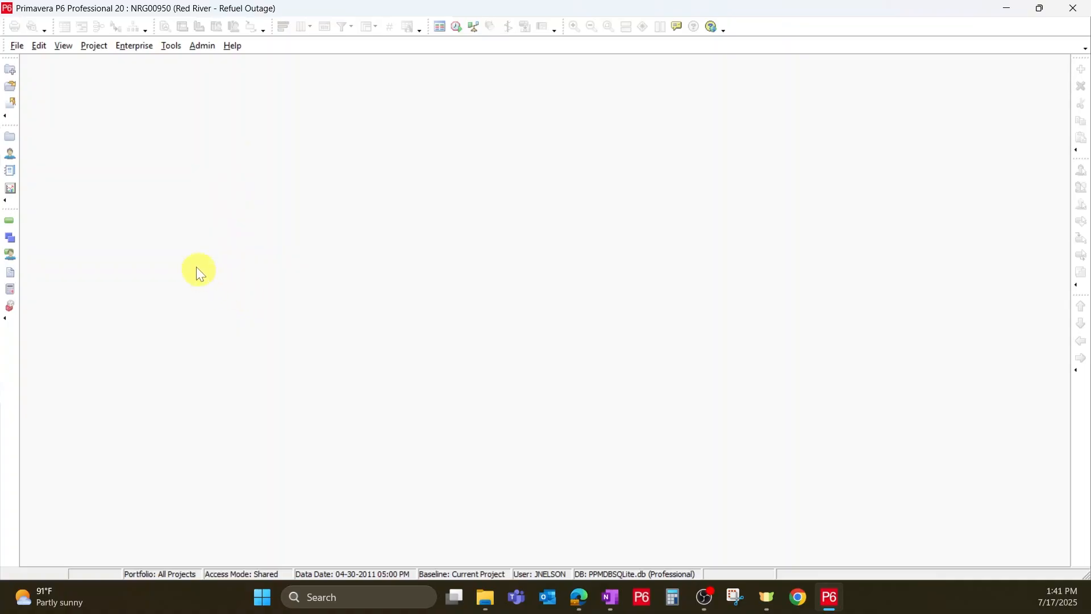
Step: Show the activities of the open Red River - Refuel Outage project
{"action": "left_click", "coordinate": [10, 222]}
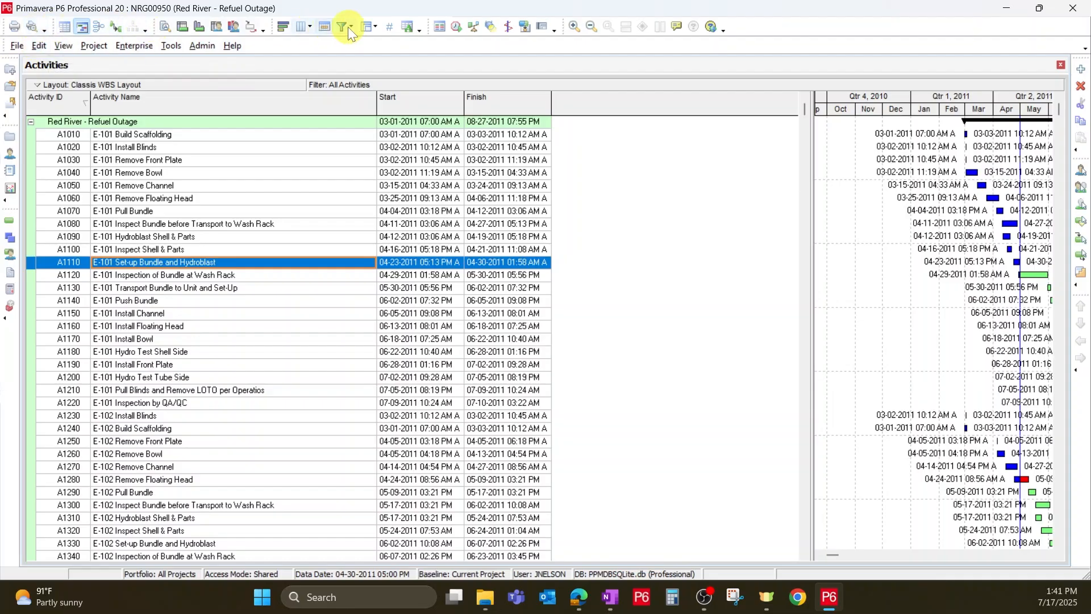
{"action": "left_click", "coordinate": [21, 47]}
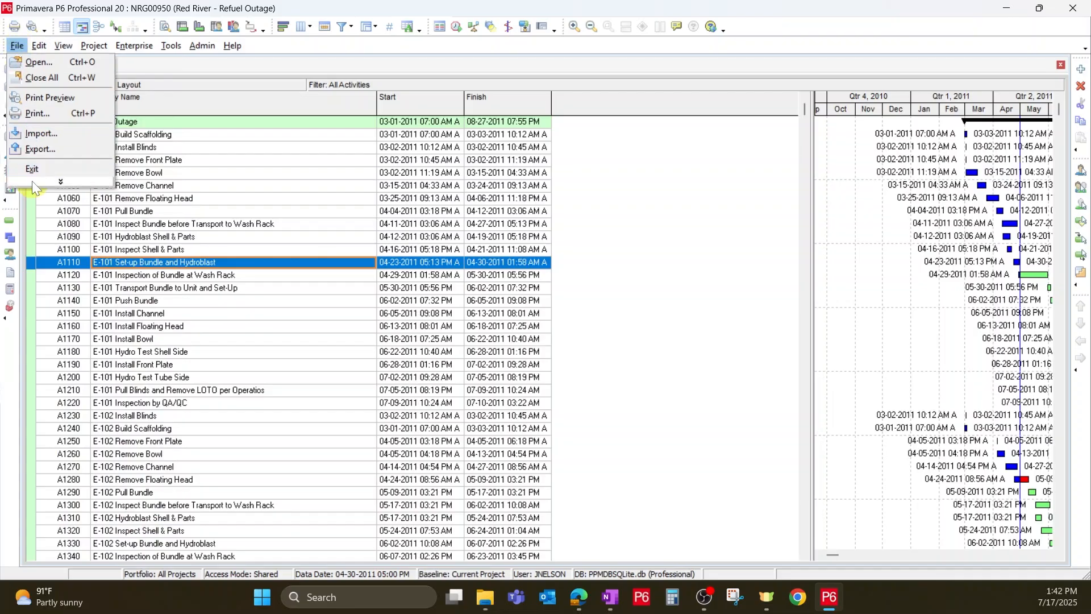
{"action": "left_click", "coordinate": [49, 182]}
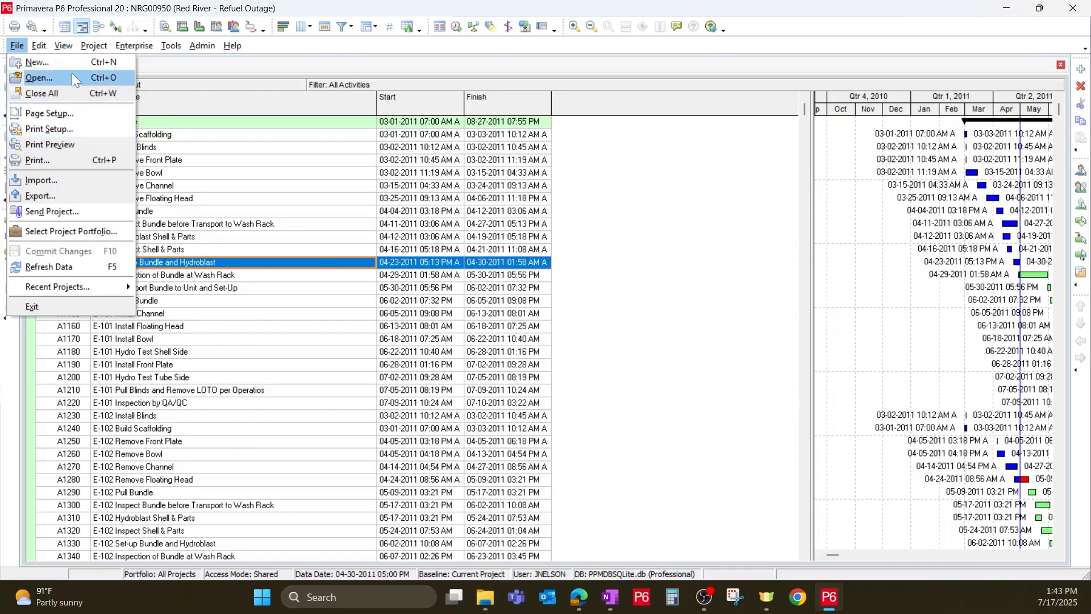
Step: Examine the time unit, date, currency, assistance and application settings in the user preferences without changing them
{"action": "mouse_move", "coordinate": [47, 52]}
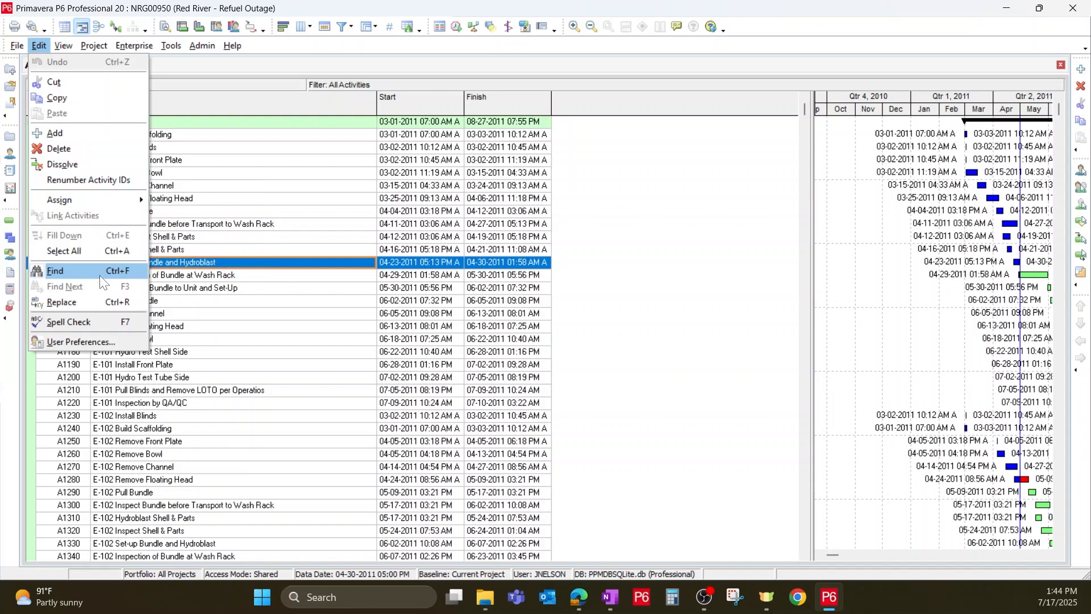
{"action": "left_click", "coordinate": [90, 342]}
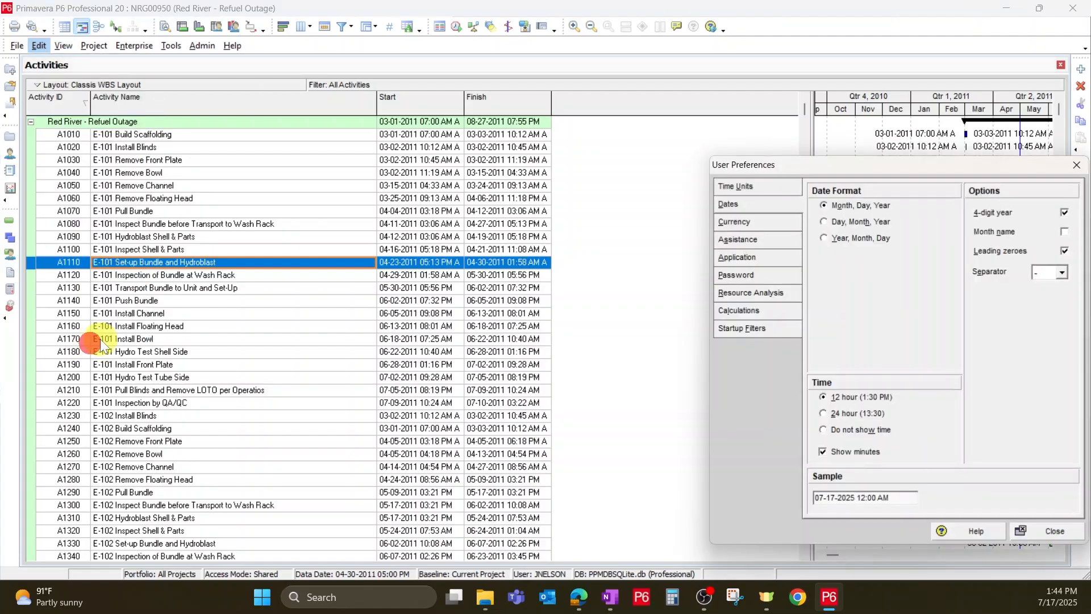
{"action": "left_click_drag", "start_coordinate": [778, 162], "coordinate": [506, 117]}
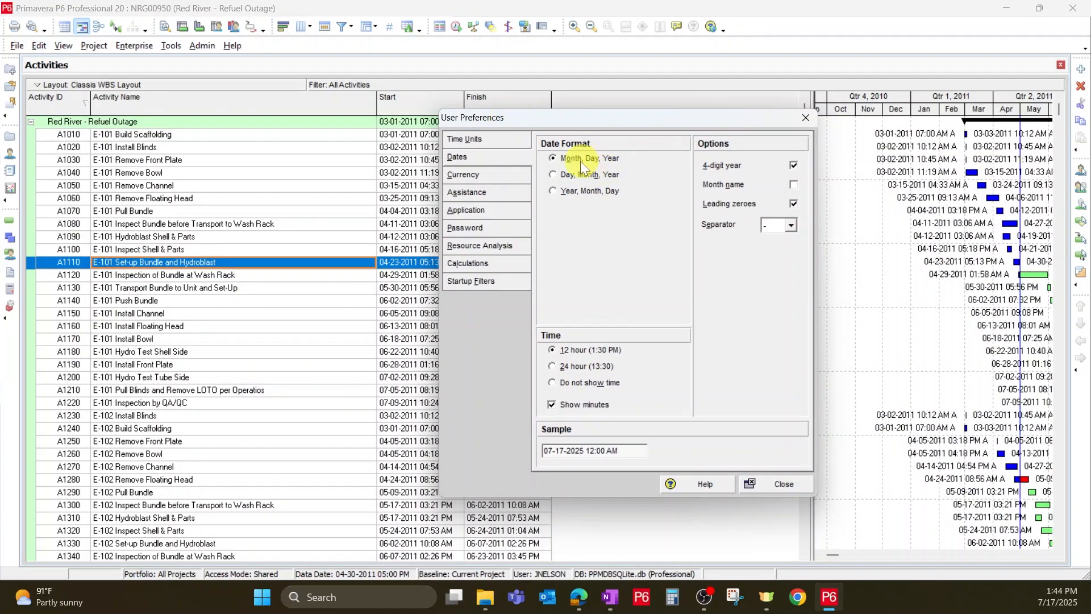
{"action": "left_click", "coordinate": [500, 143]}
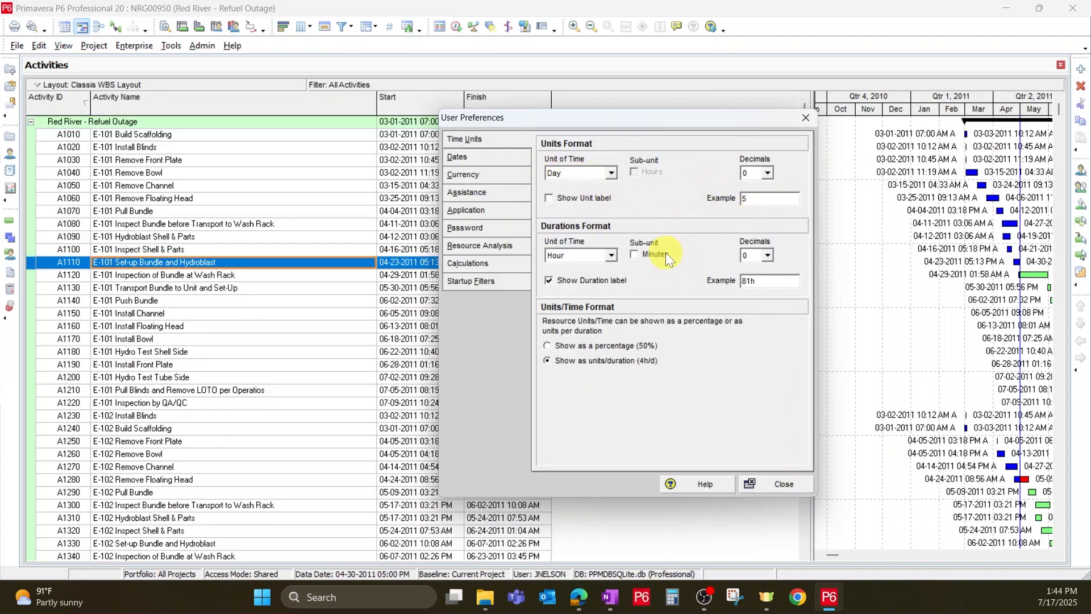
{"action": "left_click", "coordinate": [481, 159]}
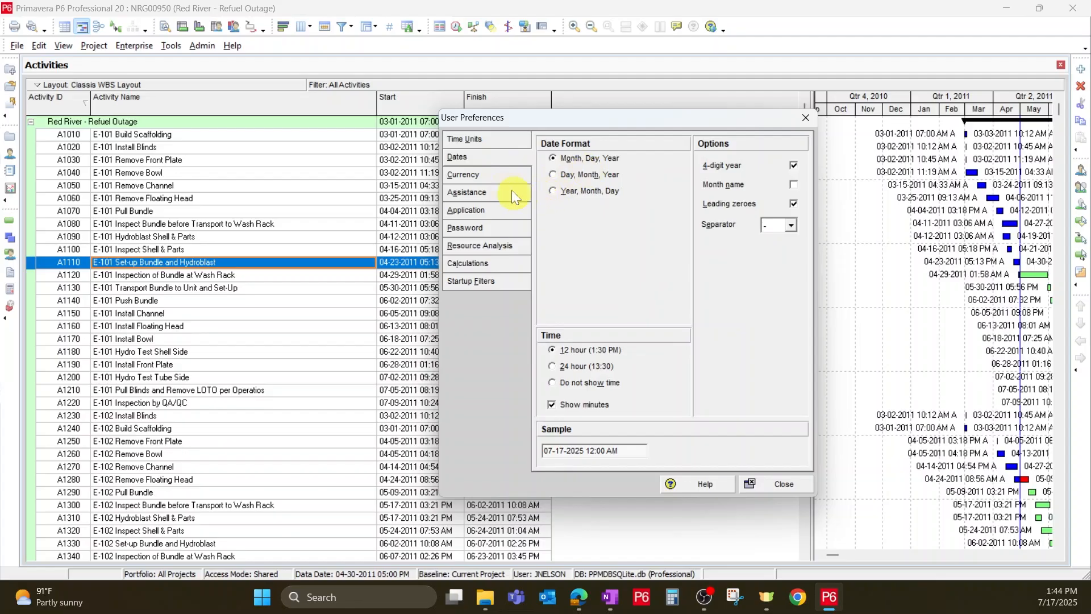
{"action": "left_click", "coordinate": [481, 178]}
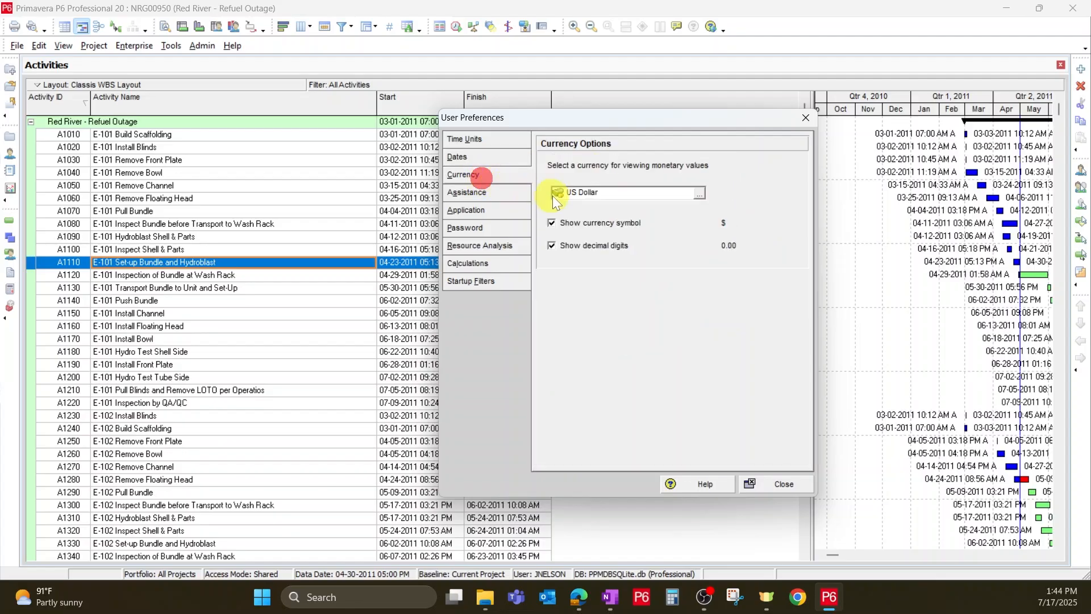
{"action": "left_click", "coordinate": [487, 198]}
{"action": "left_click", "coordinate": [479, 210]}
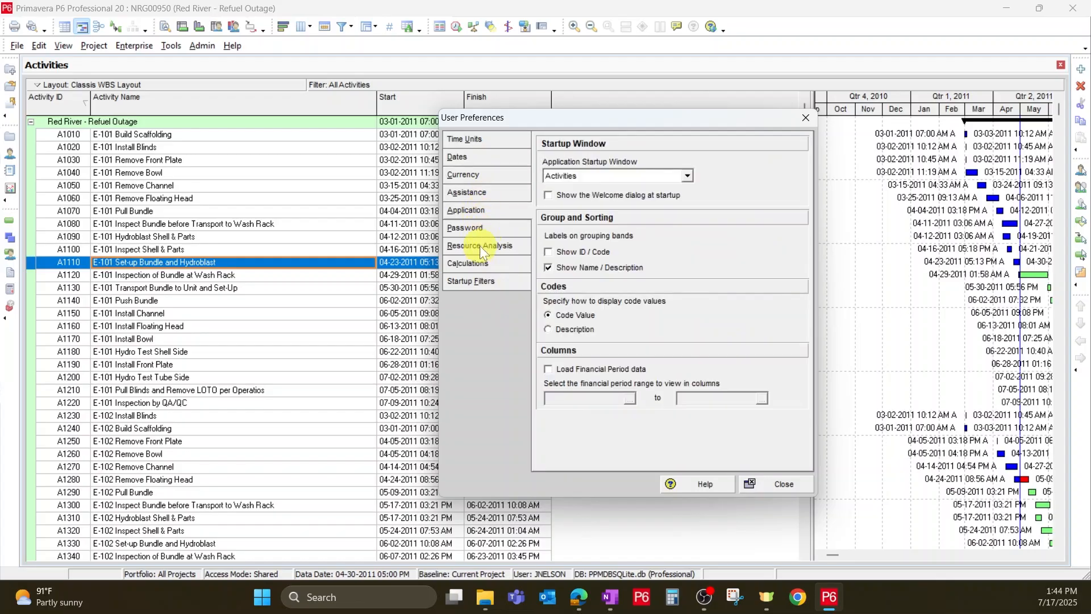
{"action": "left_click", "coordinate": [497, 143]}
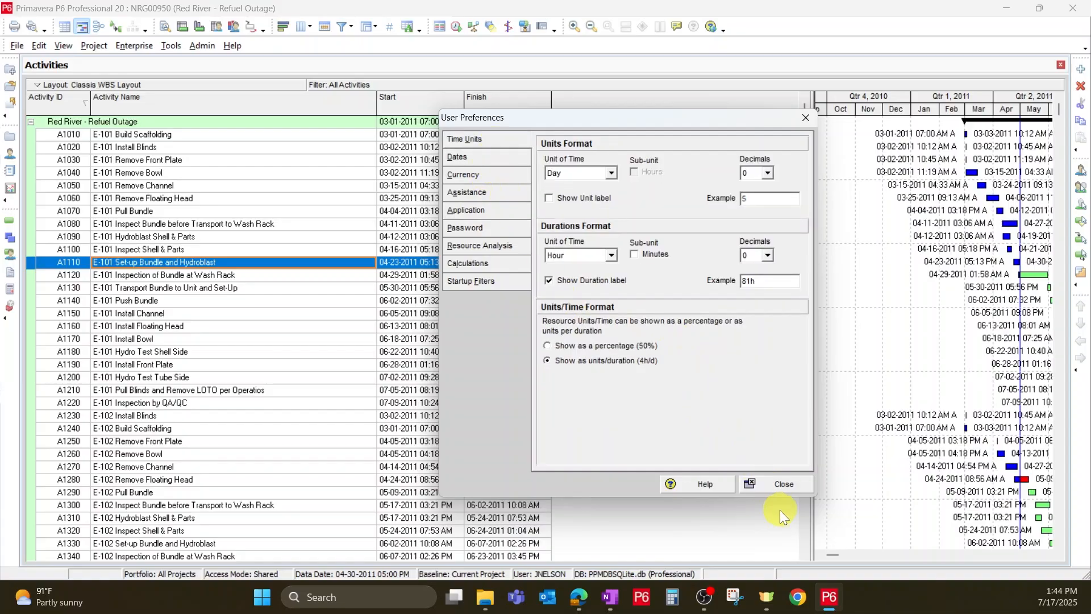
{"action": "left_click", "coordinate": [779, 483]}
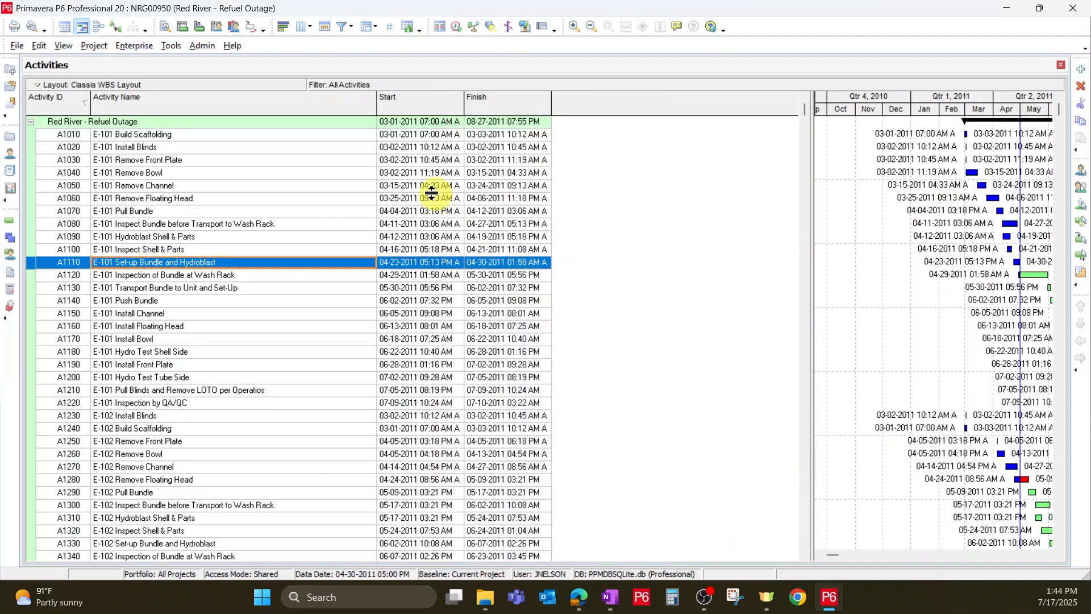
Step: View the project's WBS with its root element's code and name, and return to the activities
{"action": "left_click", "coordinate": [94, 46]}
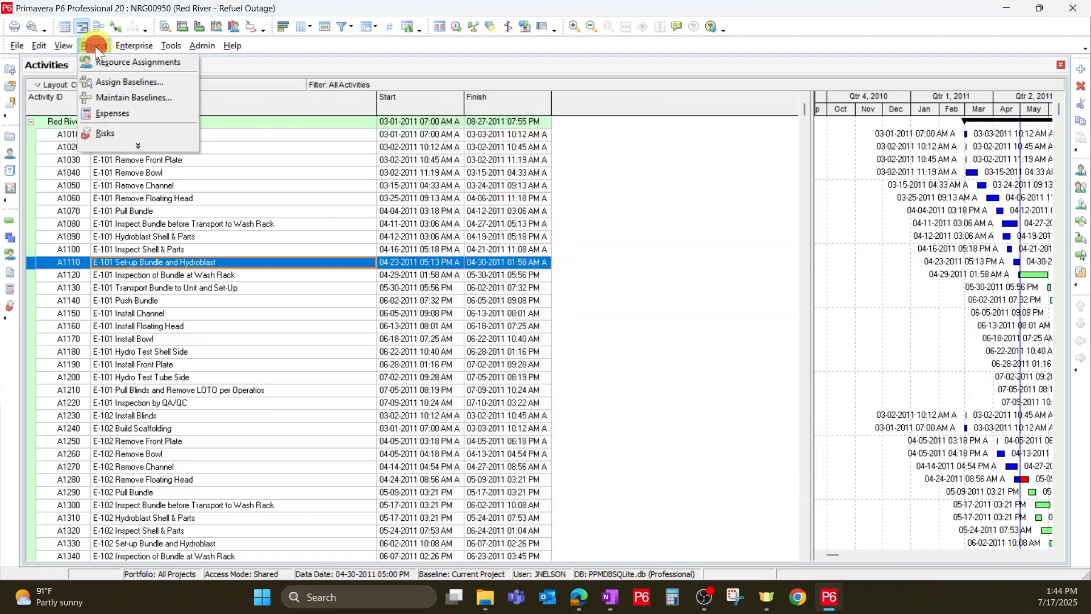
{"action": "left_click", "coordinate": [142, 145]}
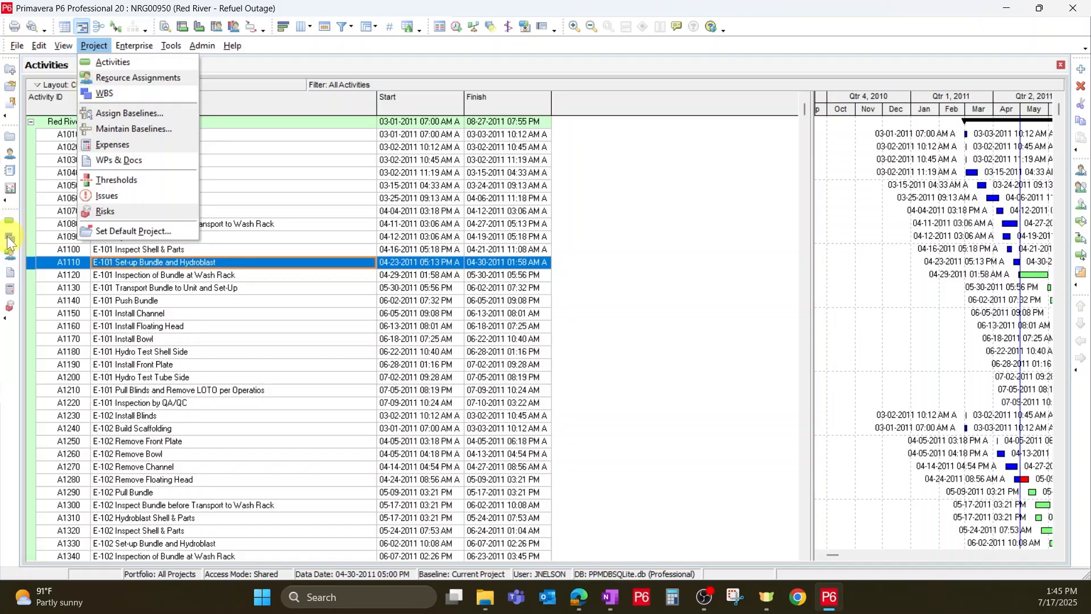
{"action": "left_click", "coordinate": [119, 96]}
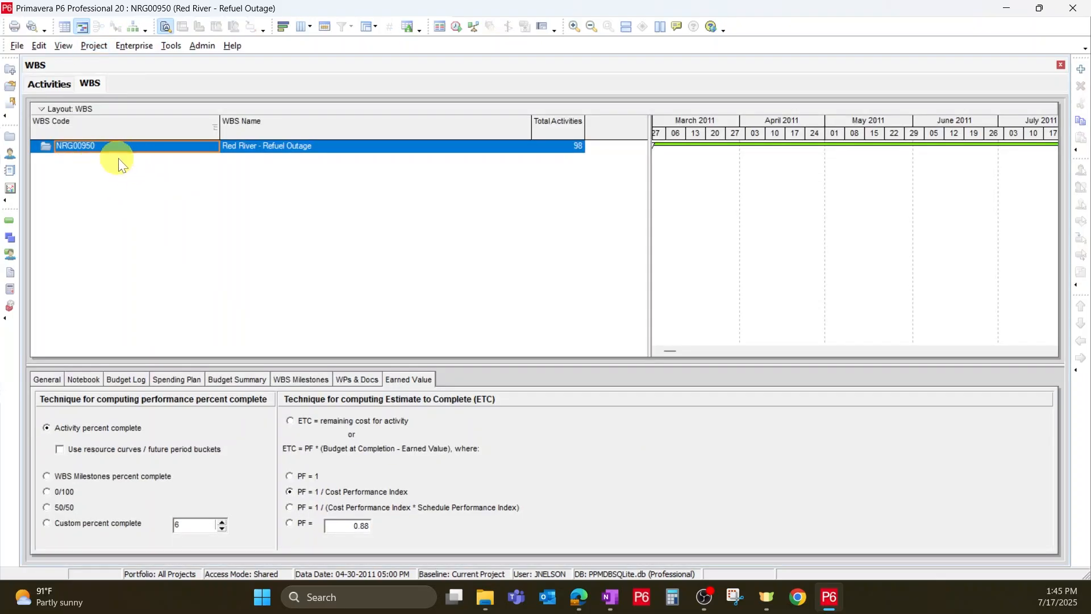
{"action": "left_click", "coordinate": [265, 149]}
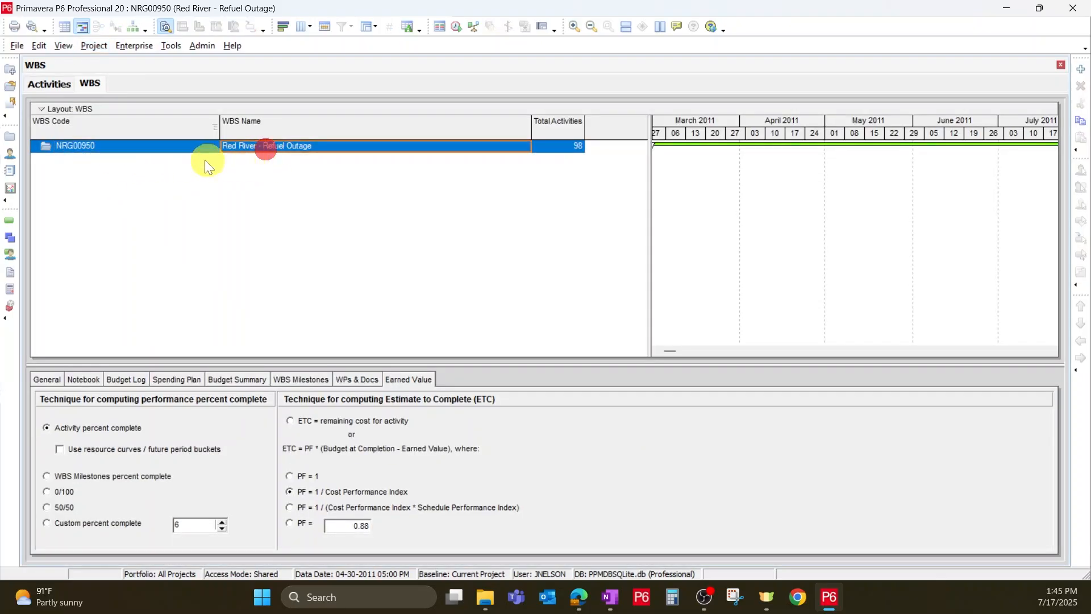
{"action": "left_click", "coordinate": [100, 152]}
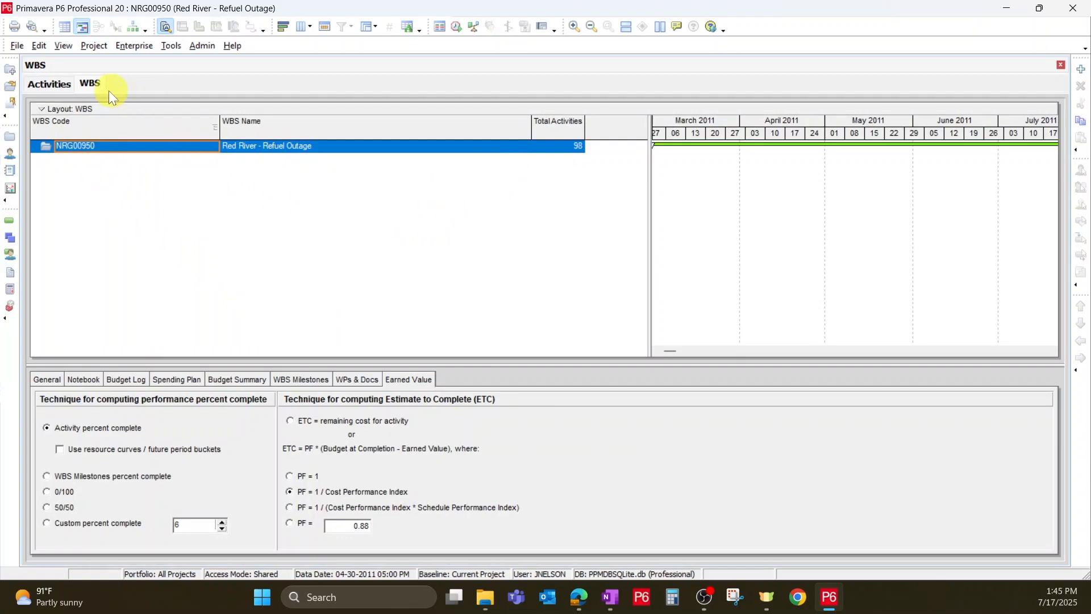
{"action": "left_click", "coordinate": [50, 85]}
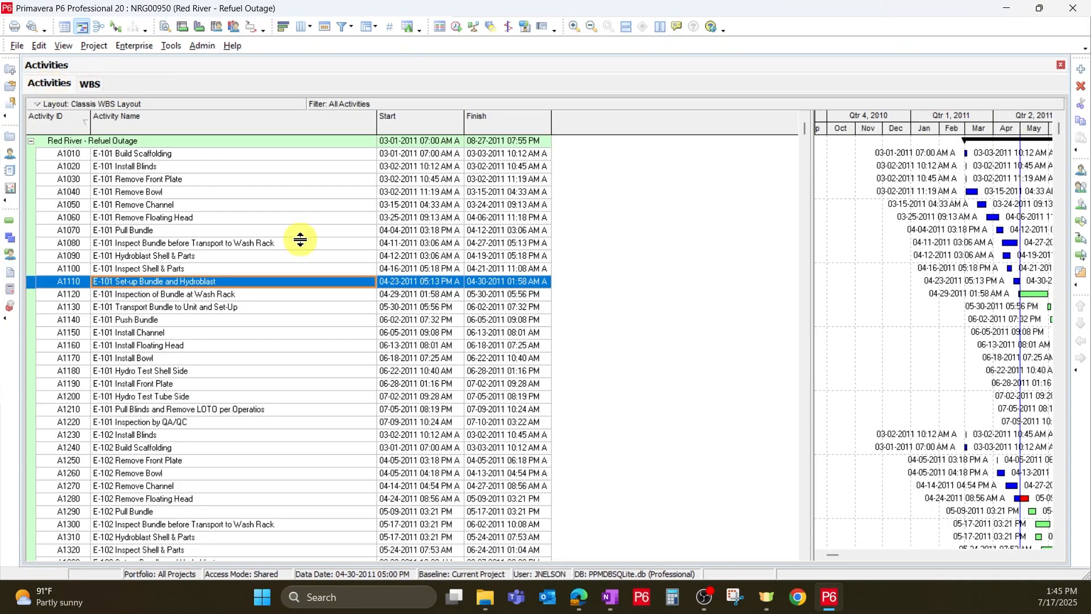
{"action": "left_click", "coordinate": [94, 47]}
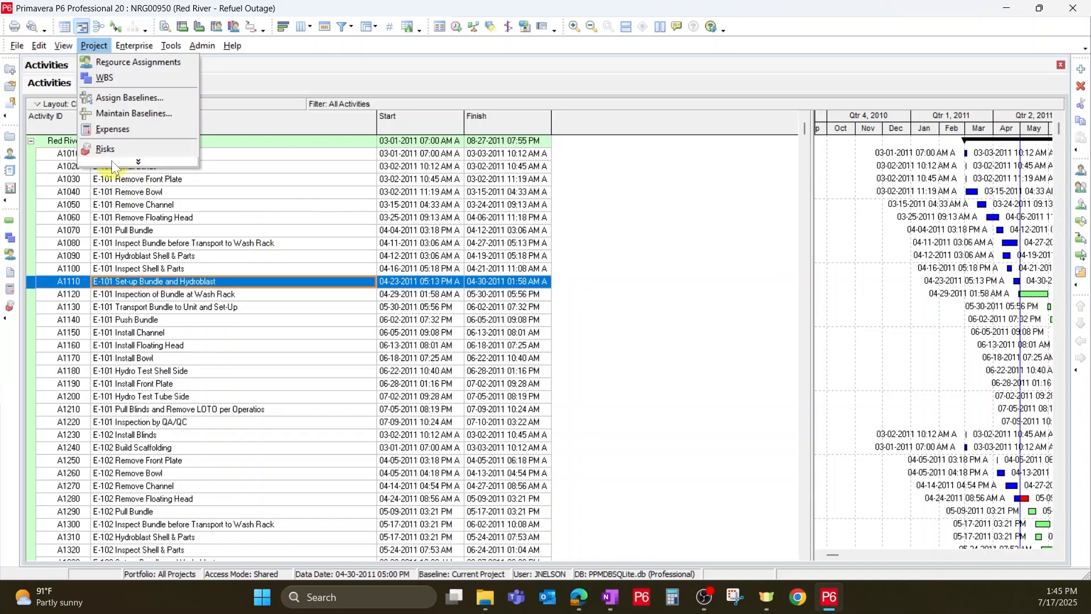
{"action": "left_click", "coordinate": [140, 163]}
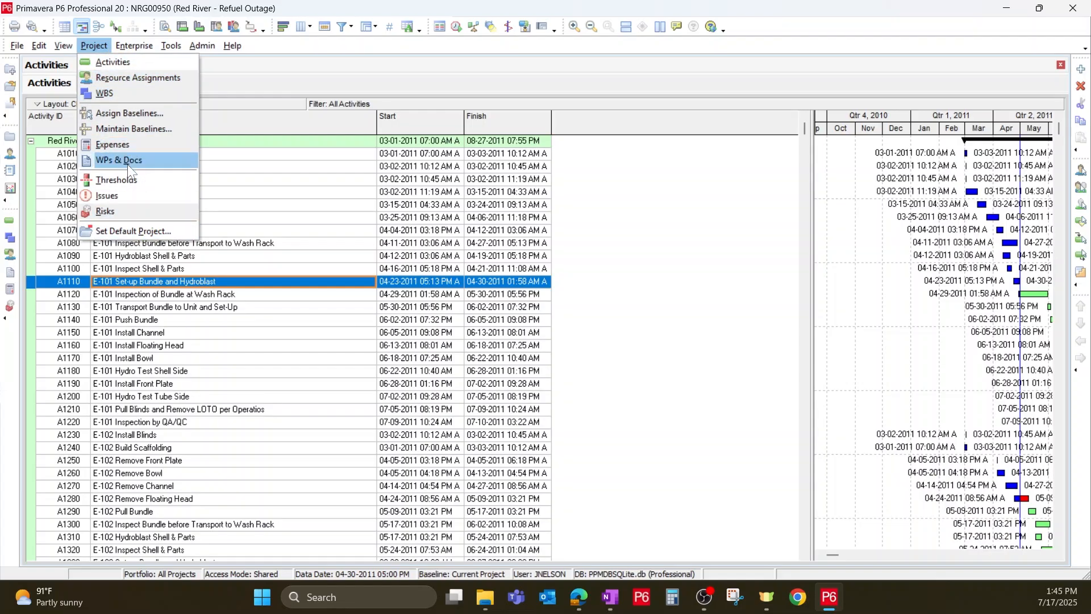
{"action": "mouse_move", "coordinate": [134, 44]}
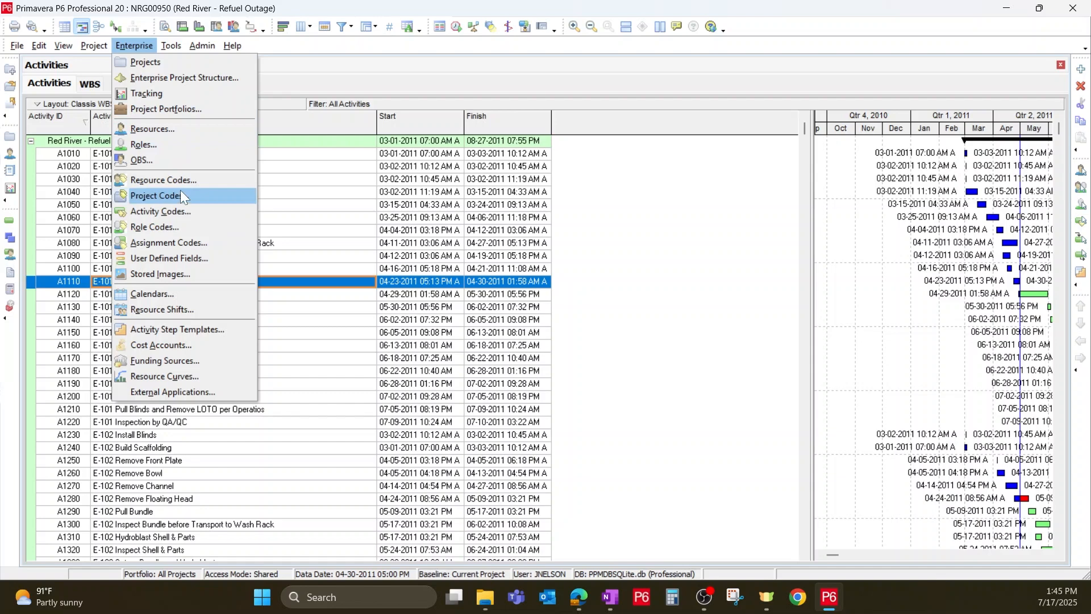
{"action": "left_click", "coordinate": [318, 73]}
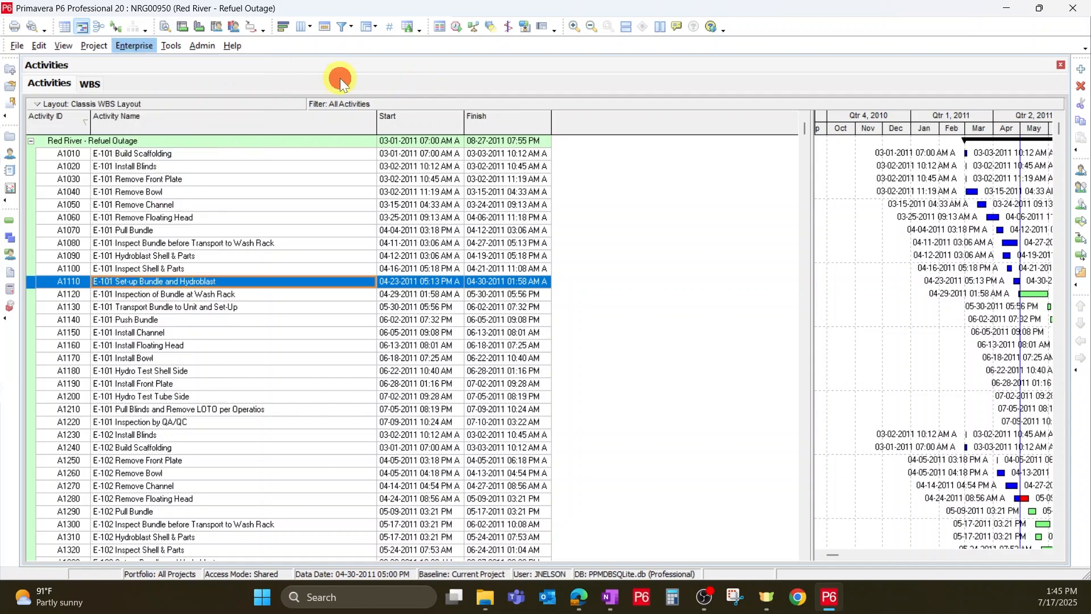
Step: View the project's WBS and open the list of the current project's resources
{"action": "left_click", "coordinate": [91, 84]}
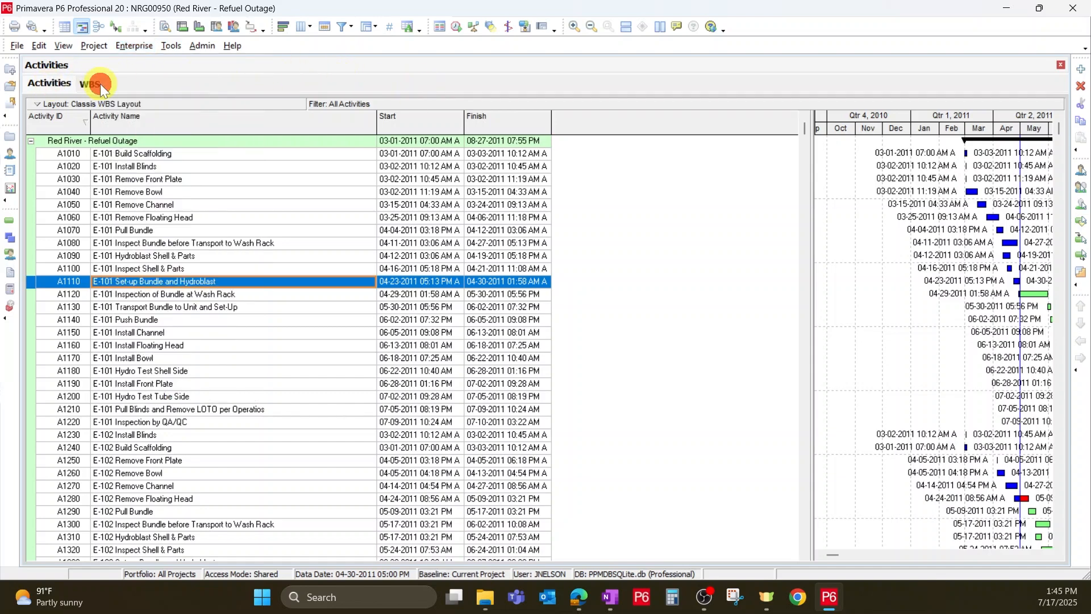
{"action": "left_click", "coordinate": [131, 46]}
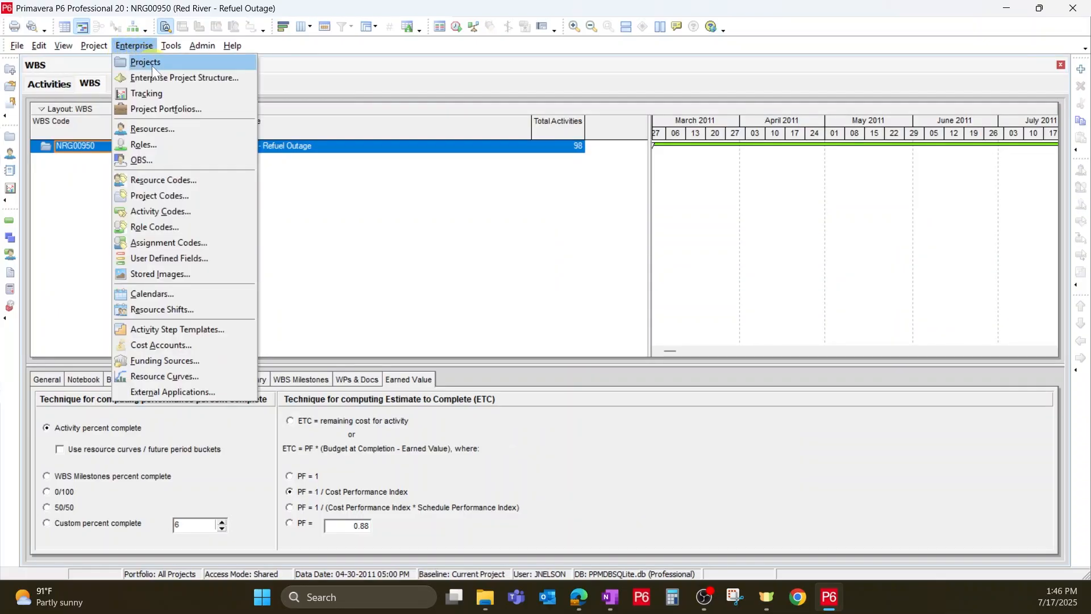
{"action": "left_click", "coordinate": [158, 131]}
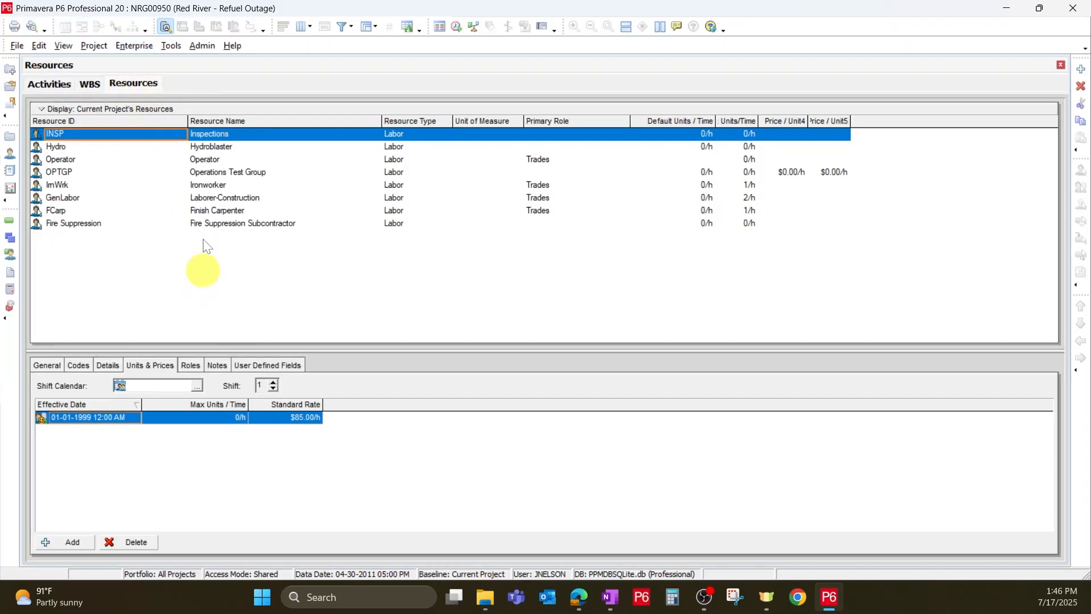
Step: Switch through the open WBS and Activities views and return to the project's resources
{"action": "left_click", "coordinate": [92, 90]}
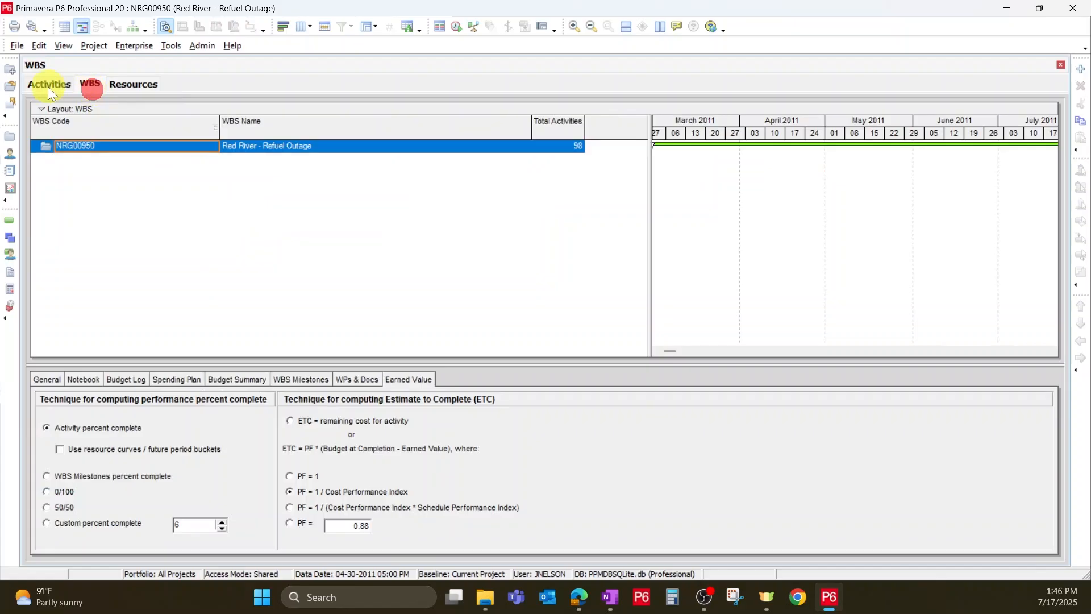
{"action": "left_click", "coordinate": [48, 86]}
{"action": "left_click", "coordinate": [91, 86]}
{"action": "left_click", "coordinate": [127, 90]}
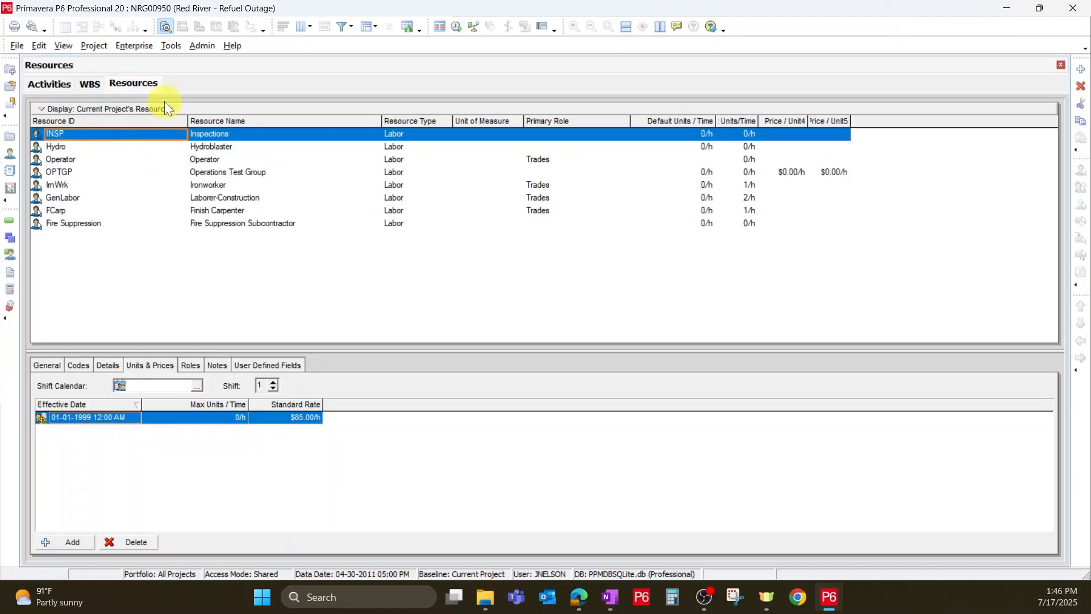
Step: Look through the list of global calendars and close it without changing any calendar
{"action": "left_click", "coordinate": [125, 50]}
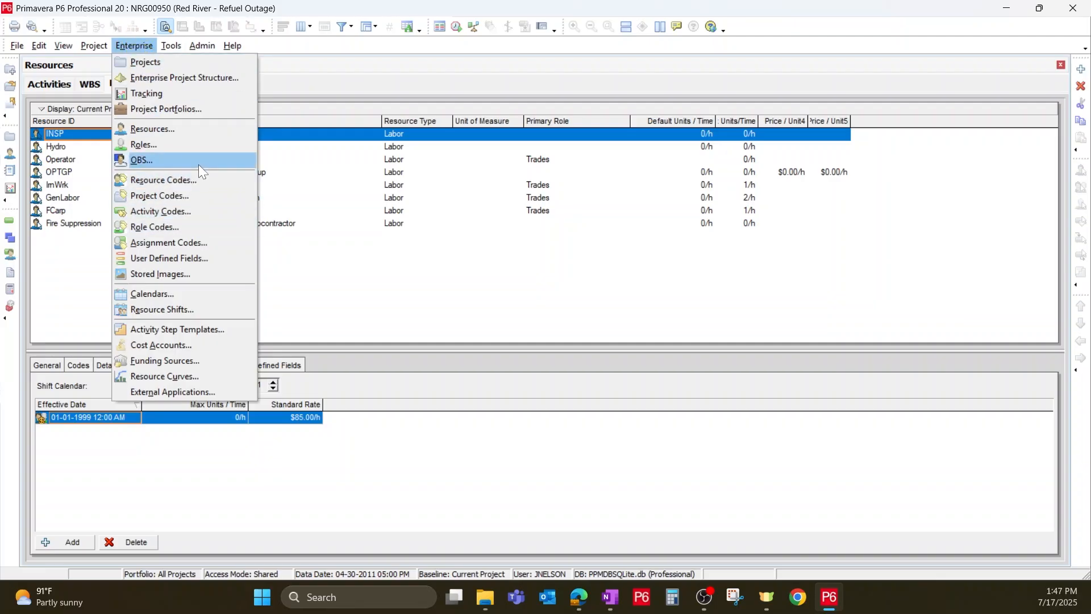
{"action": "left_click", "coordinate": [158, 294]}
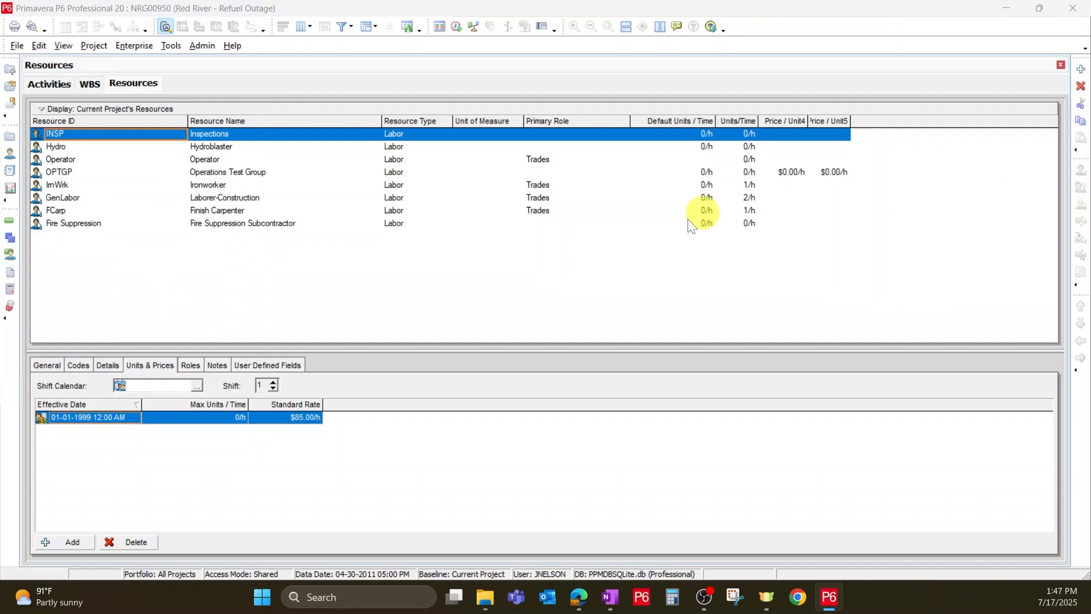
{"action": "left_click_drag", "start_coordinate": [195, 213], "coordinate": [484, 145]}
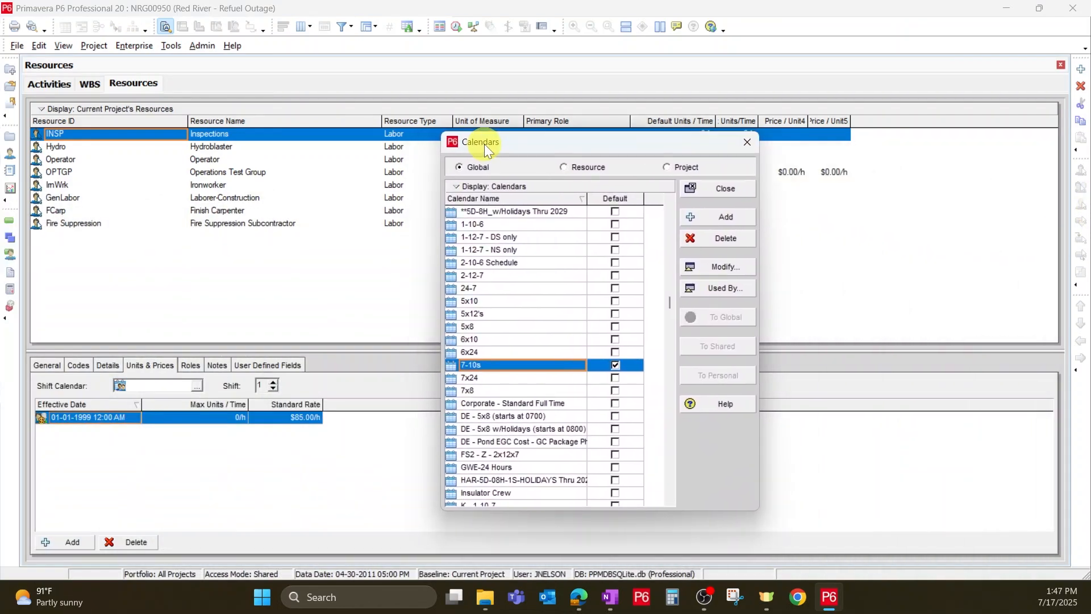
{"action": "scroll", "coordinate": [543, 343], "scroll_direction": "up", "scroll_amount": 1}
{"action": "scroll", "coordinate": [541, 343], "scroll_direction": "up", "scroll_amount": 2}
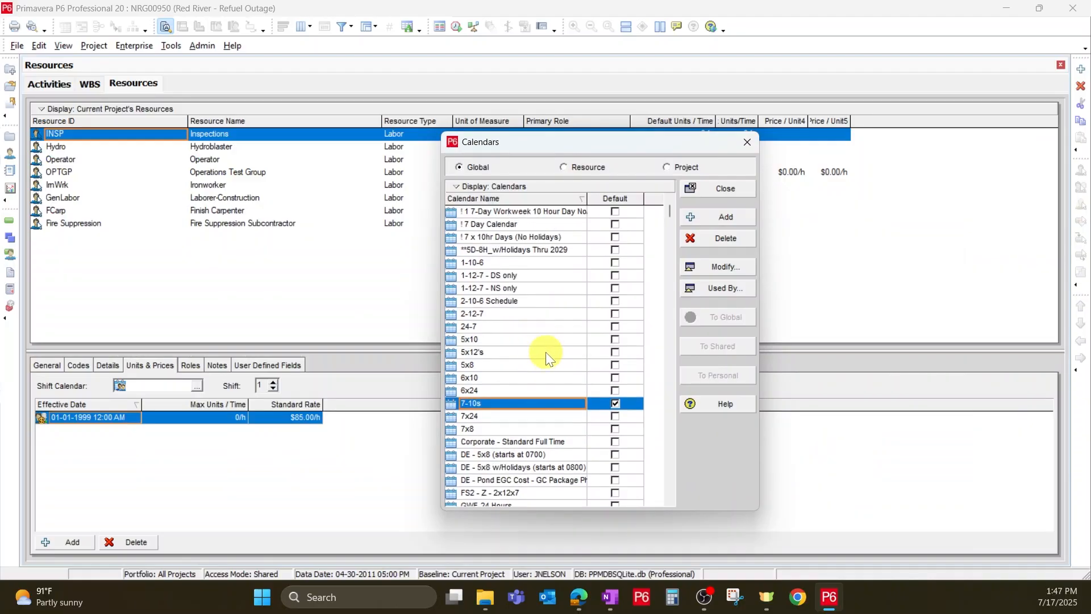
{"action": "scroll", "coordinate": [556, 314], "scroll_direction": "down", "scroll_amount": 9}
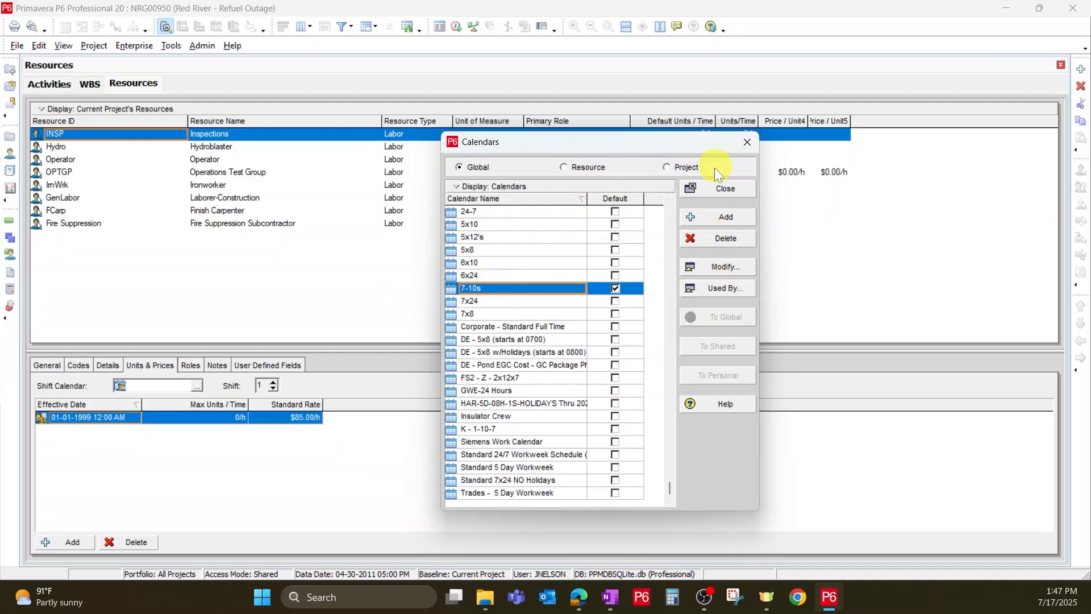
{"action": "left_click", "coordinate": [746, 144]}
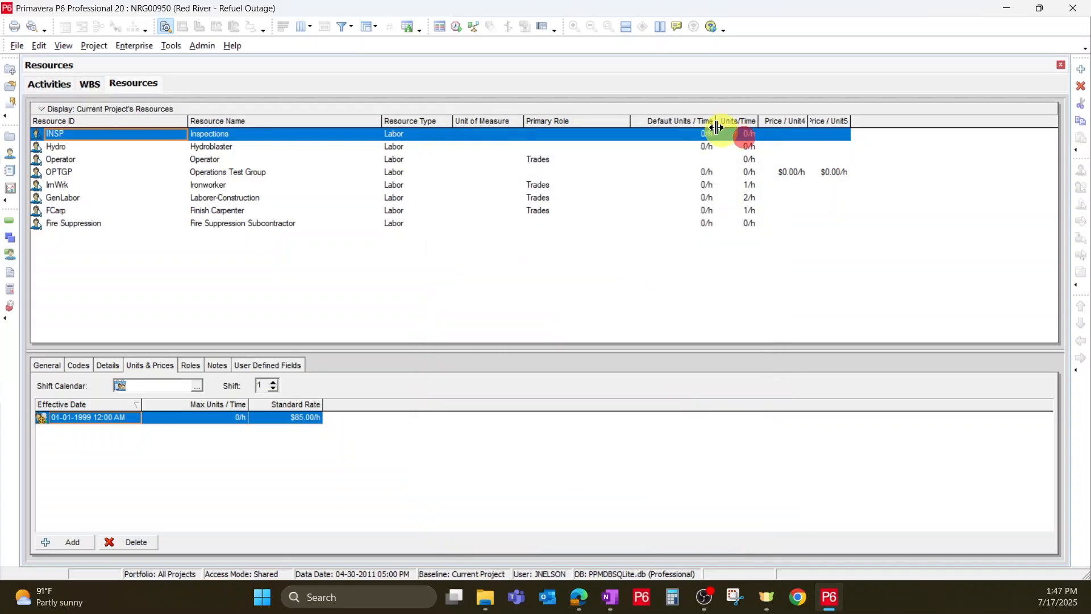
{"action": "left_click", "coordinate": [137, 46]}
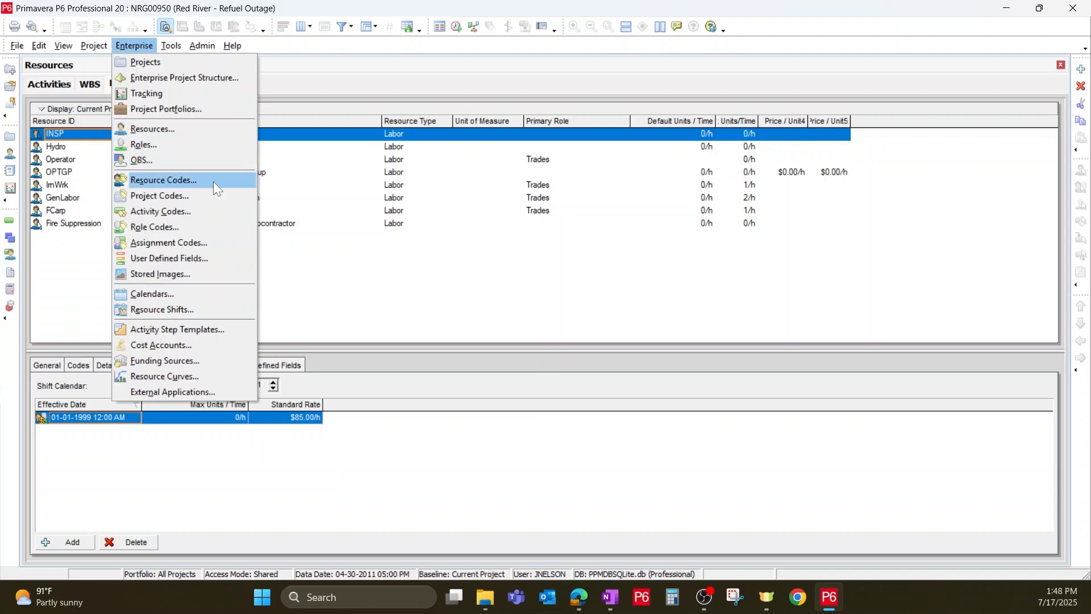
{"action": "left_click", "coordinate": [566, 376]}
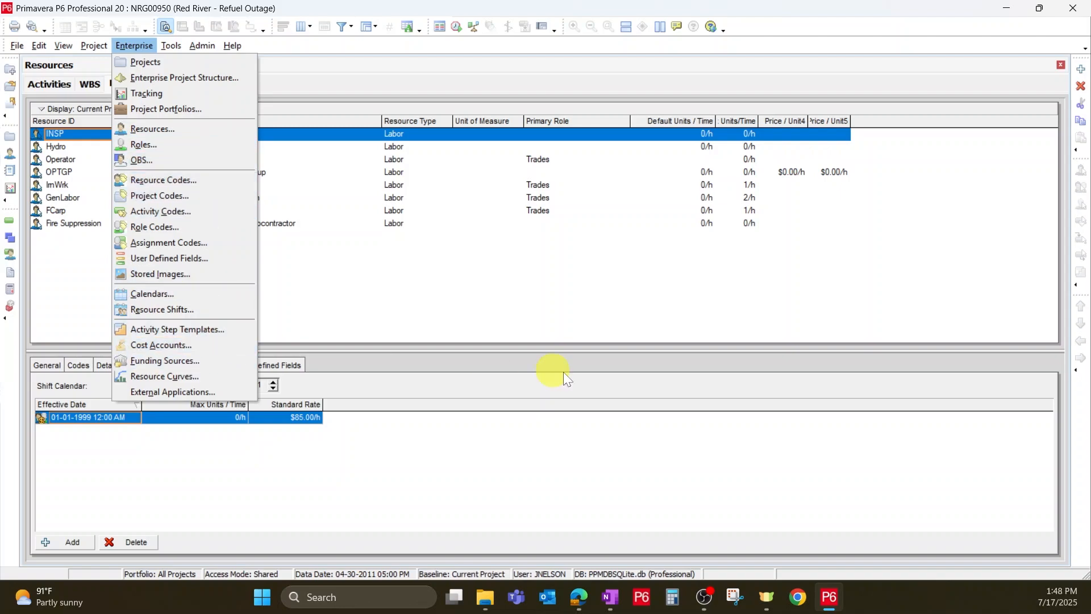
{"action": "key", "text": "alt+Tab"}
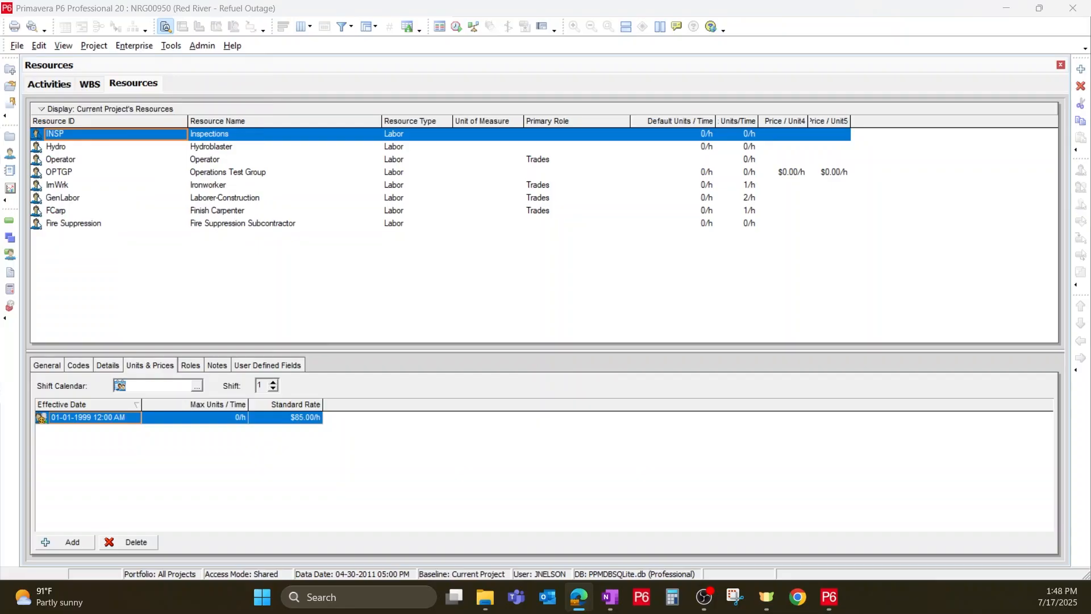
Step: Examine the Schedule dialog's data date and log options and dismiss it without scheduling the project
{"action": "left_click", "coordinate": [166, 45]}
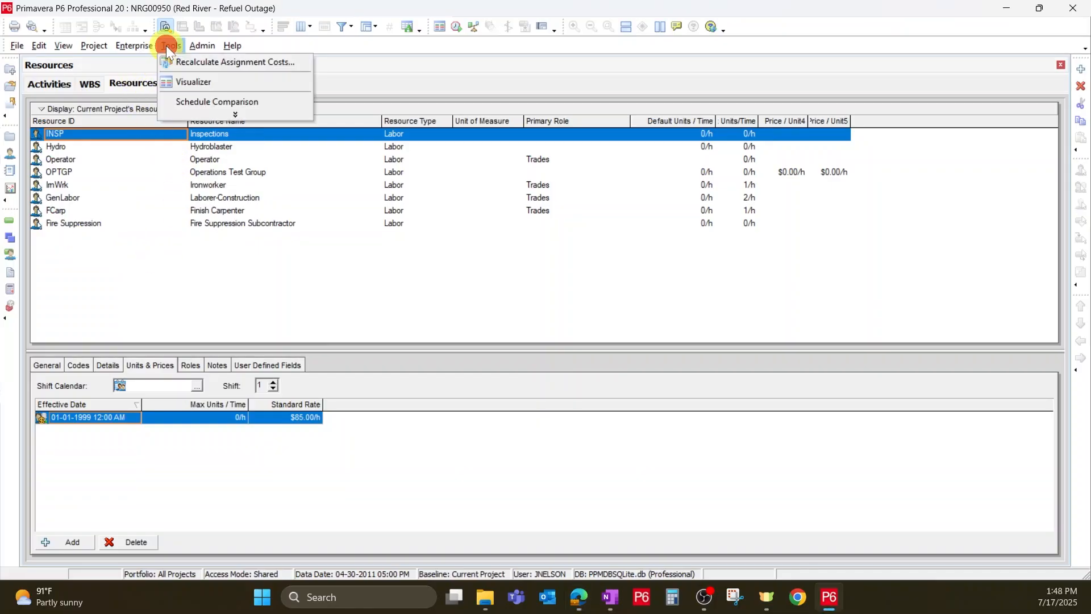
{"action": "left_click", "coordinate": [191, 115]}
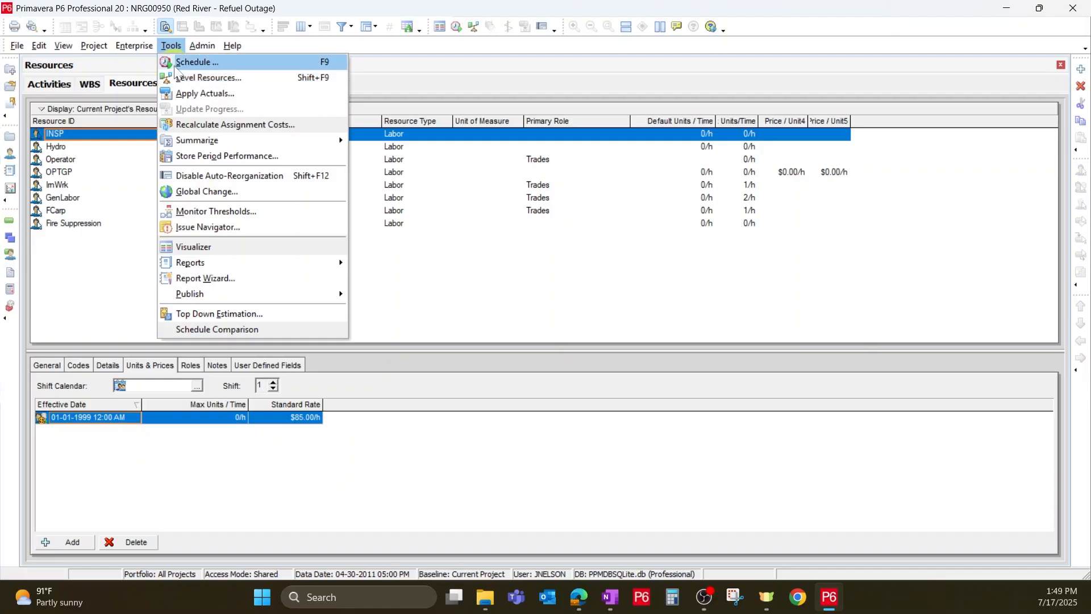
{"action": "left_click", "coordinate": [206, 62]}
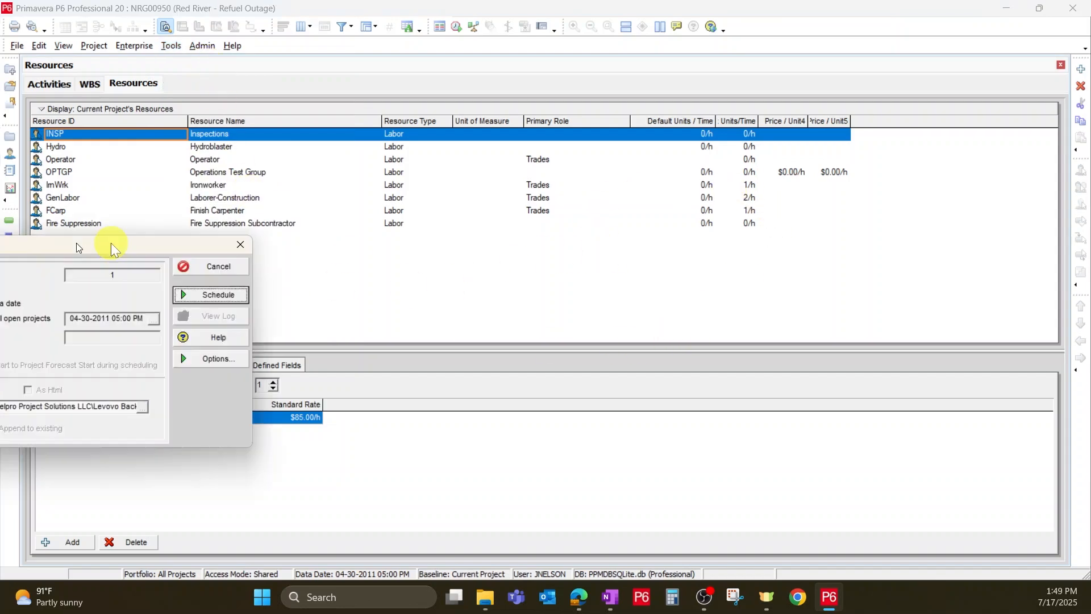
{"action": "left_click_drag", "start_coordinate": [111, 243], "coordinate": [472, 244]}
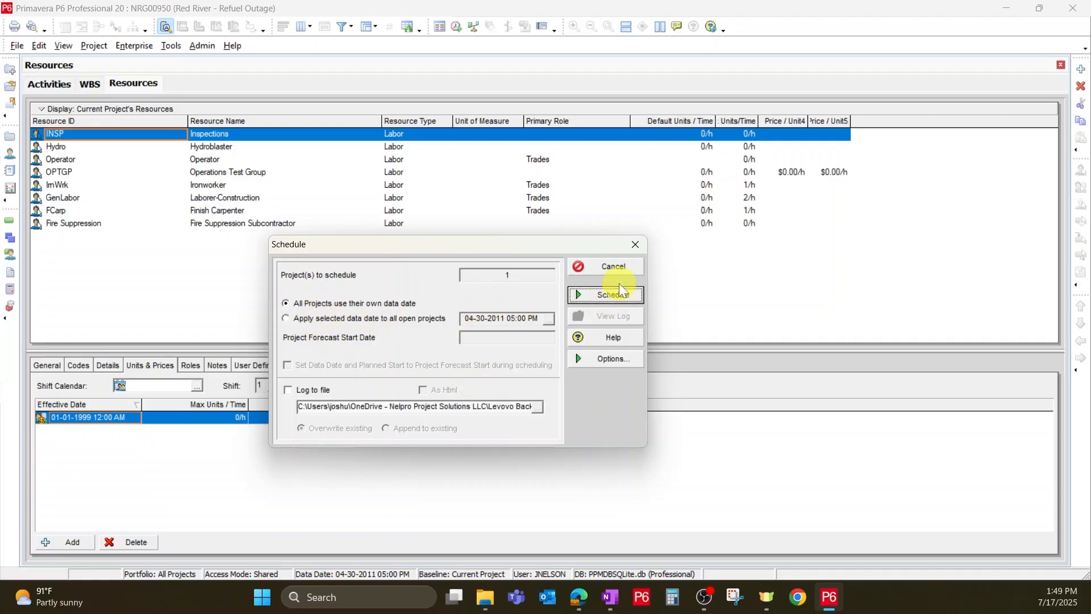
{"action": "left_click", "coordinate": [636, 245]}
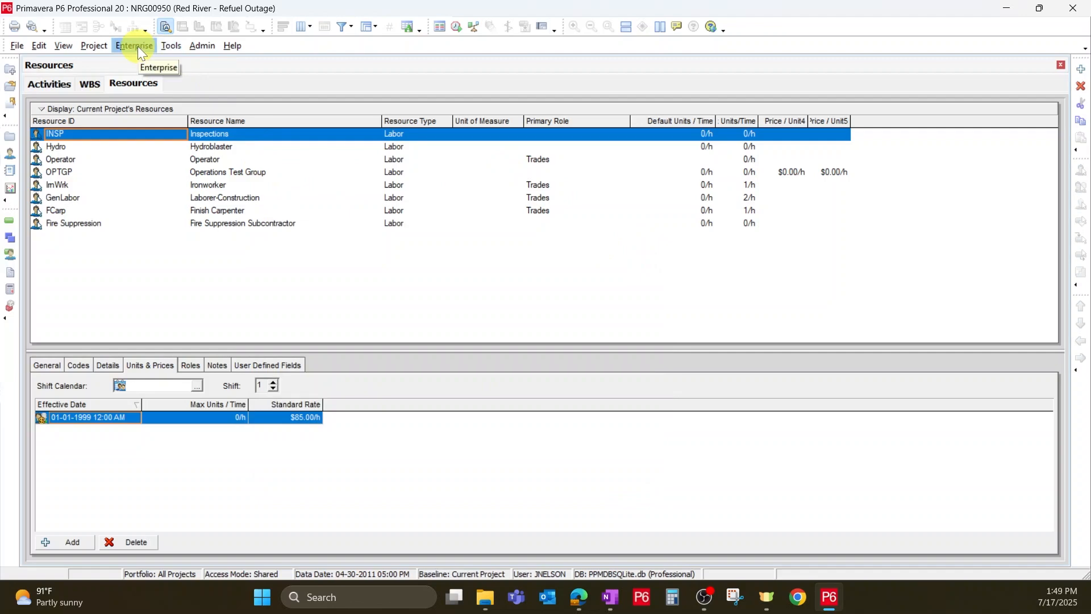
{"action": "left_click", "coordinate": [165, 46]}
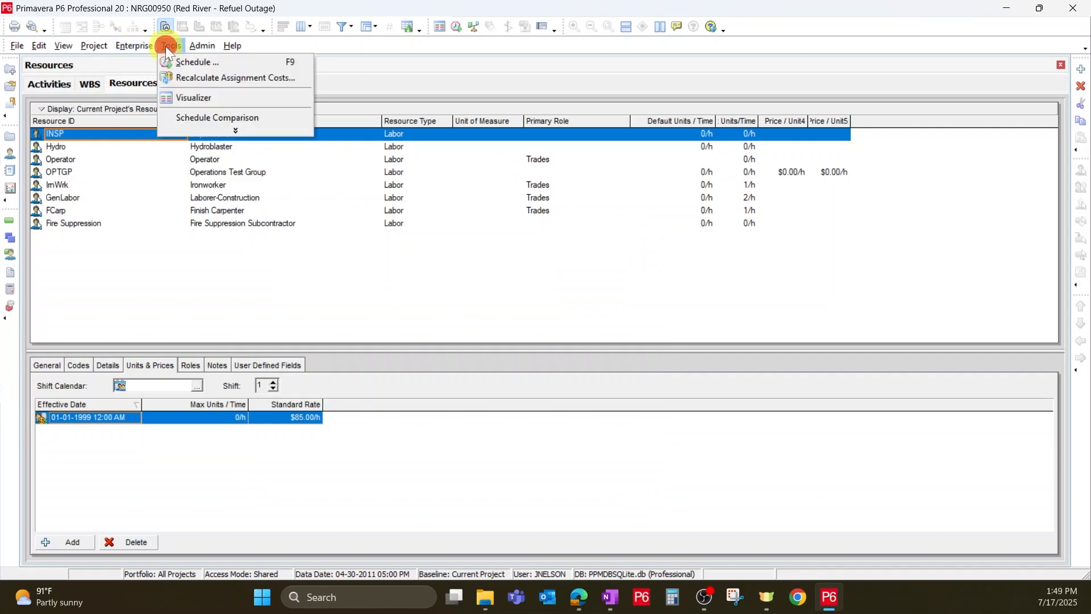
{"action": "left_click", "coordinate": [196, 130]}
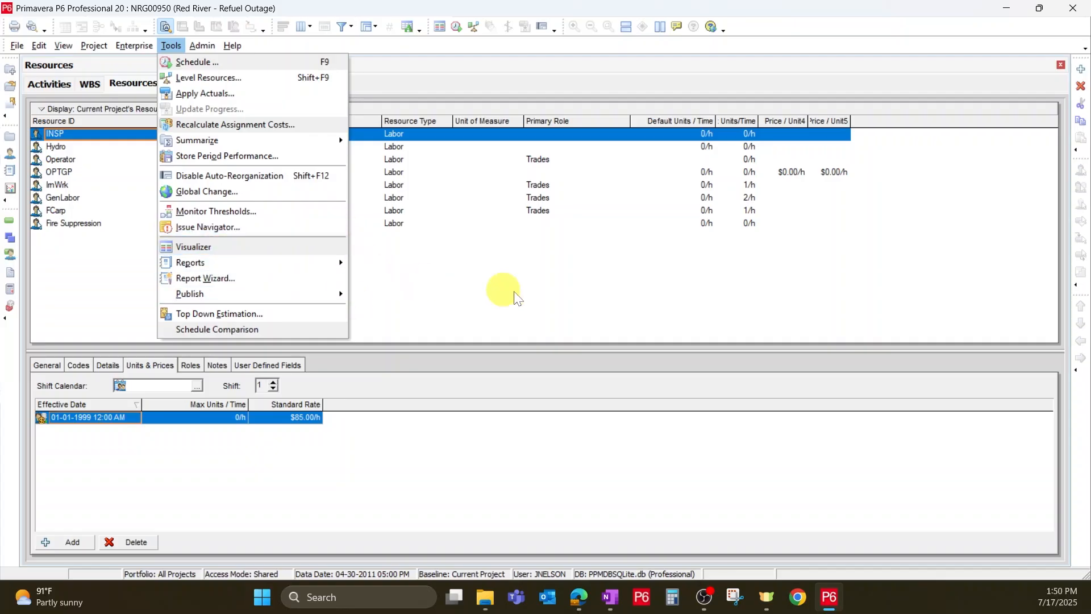
{"action": "key", "text": "Escape"}
{"action": "key", "text": "Escape"}
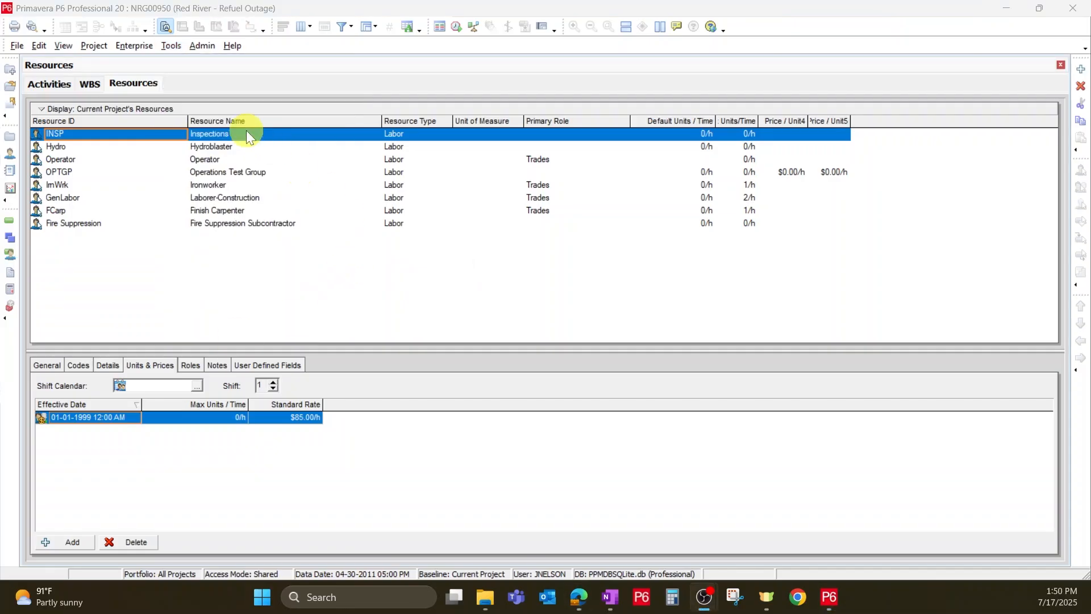
Step: Open the admin preferences and examine the earned value techniques for percent complete and estimate to complete
{"action": "left_click", "coordinate": [203, 46]}
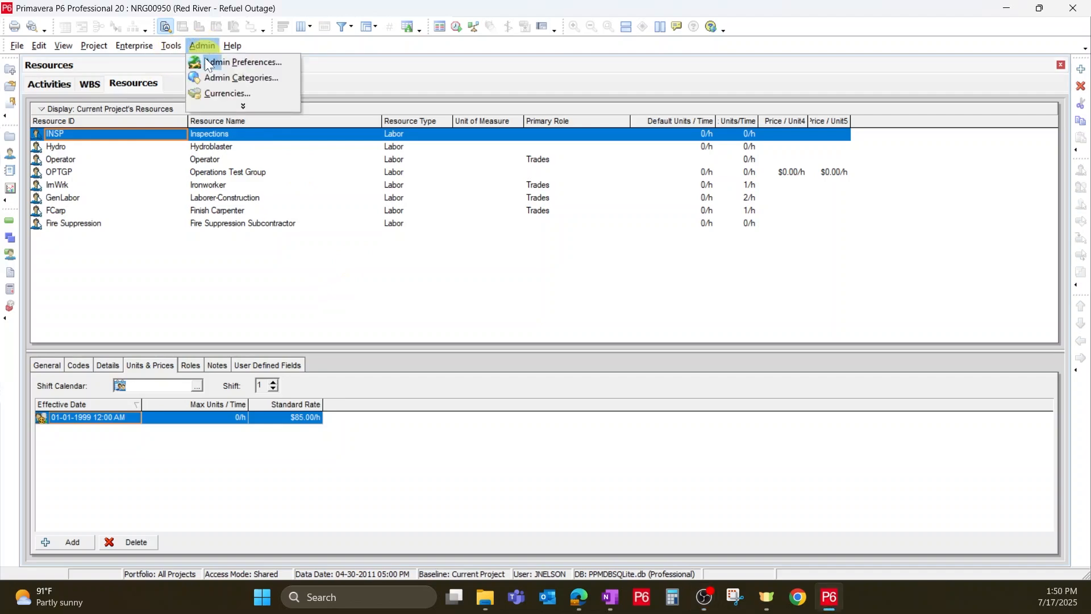
{"action": "left_click", "coordinate": [238, 107]}
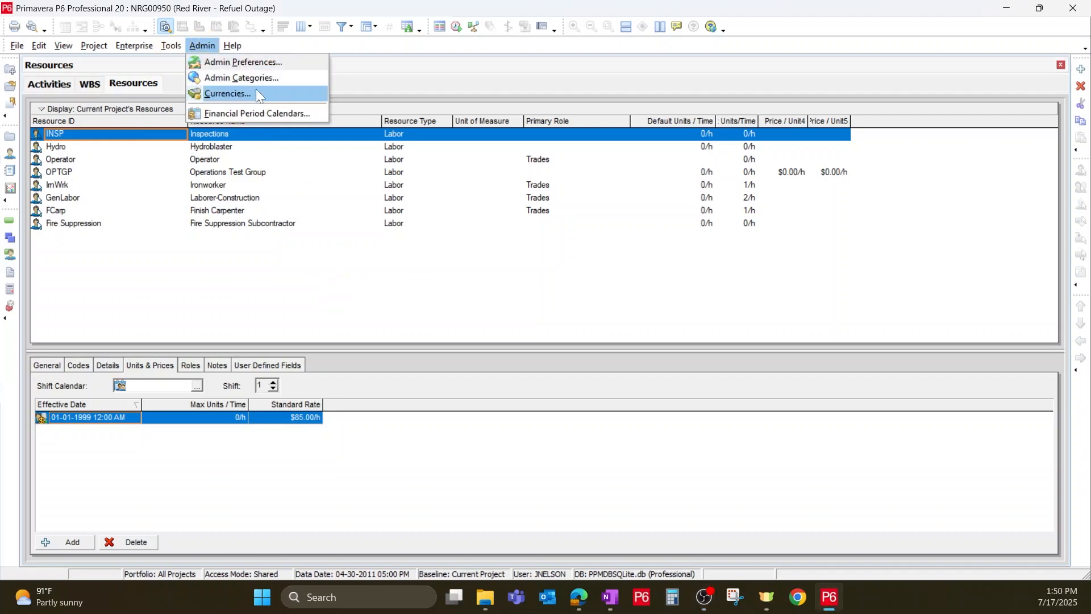
{"action": "left_click", "coordinate": [244, 63]}
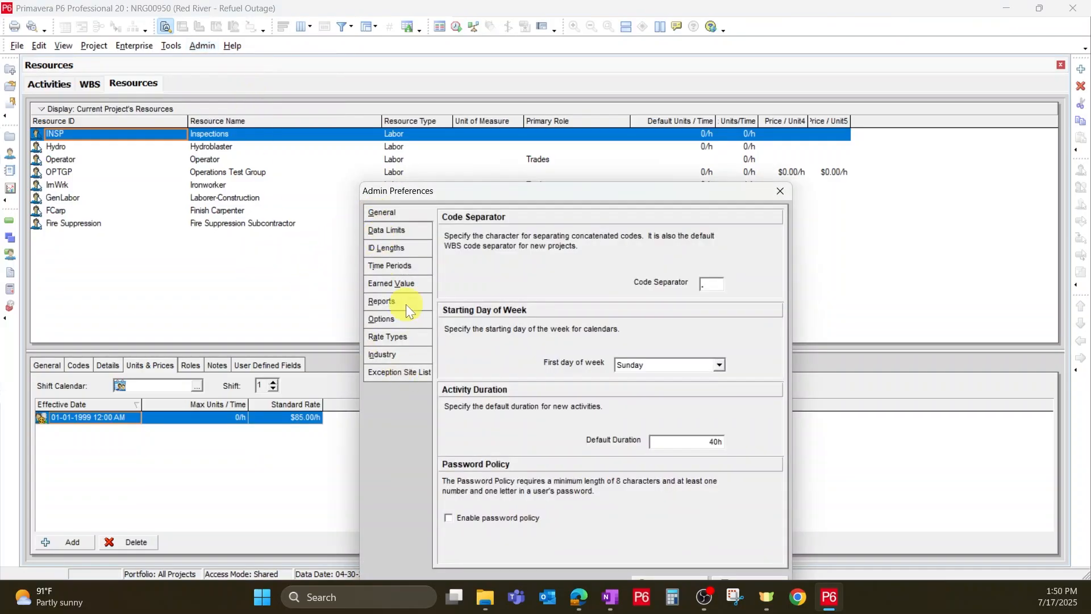
{"action": "left_click_drag", "start_coordinate": [482, 189], "coordinate": [499, 109]}
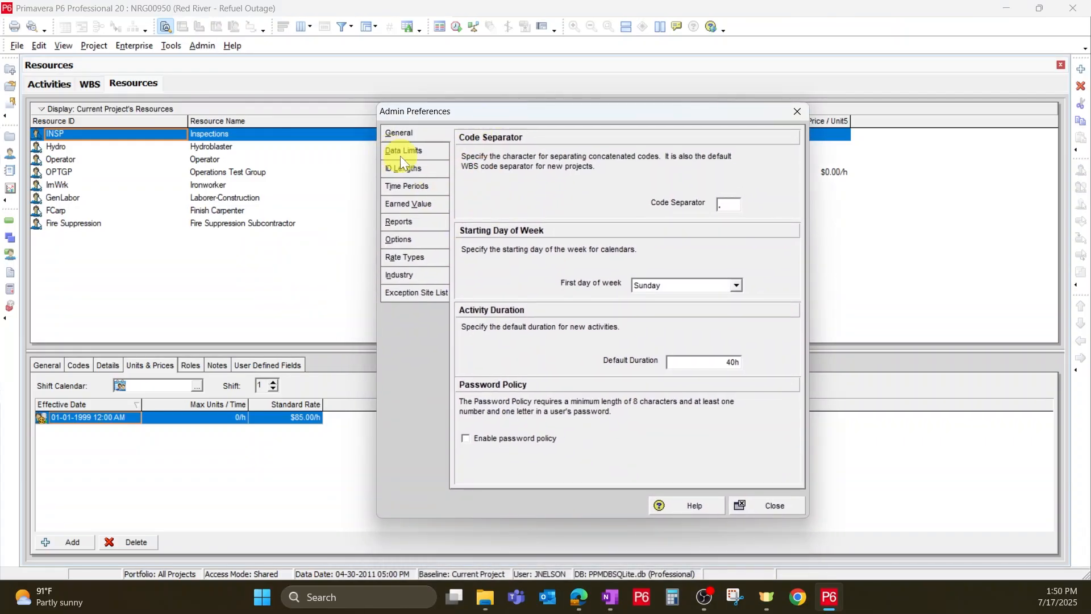
{"action": "left_click", "coordinate": [400, 209]}
{"action": "left_click", "coordinate": [468, 346]}
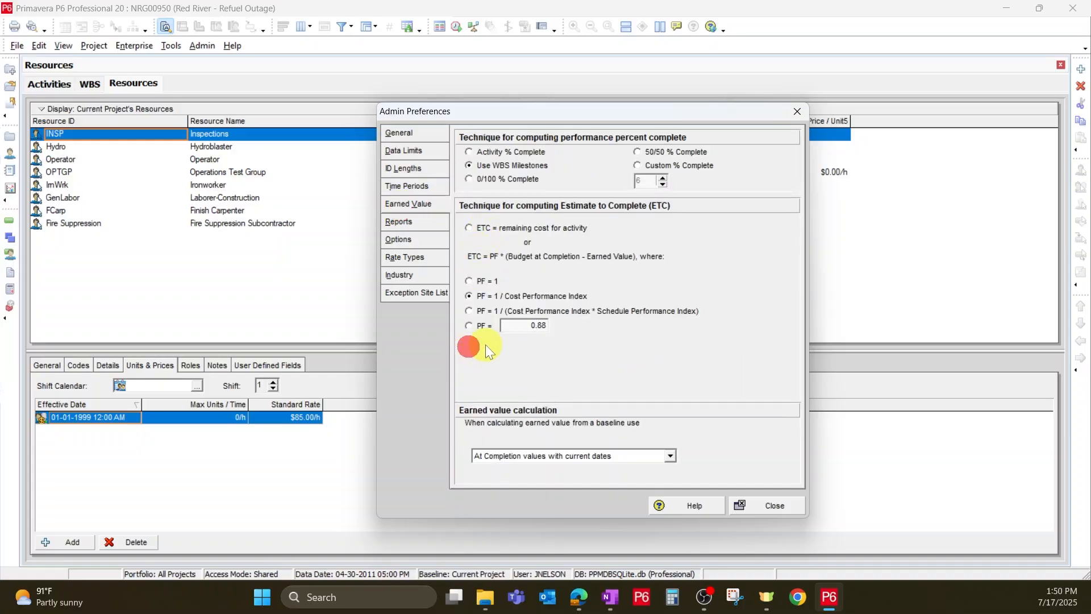
Step: Examine the general, data limit, ID length, time period, options, rate type and industry settings in the admin preferences, then close them unchanged
{"action": "left_click", "coordinate": [401, 134]}
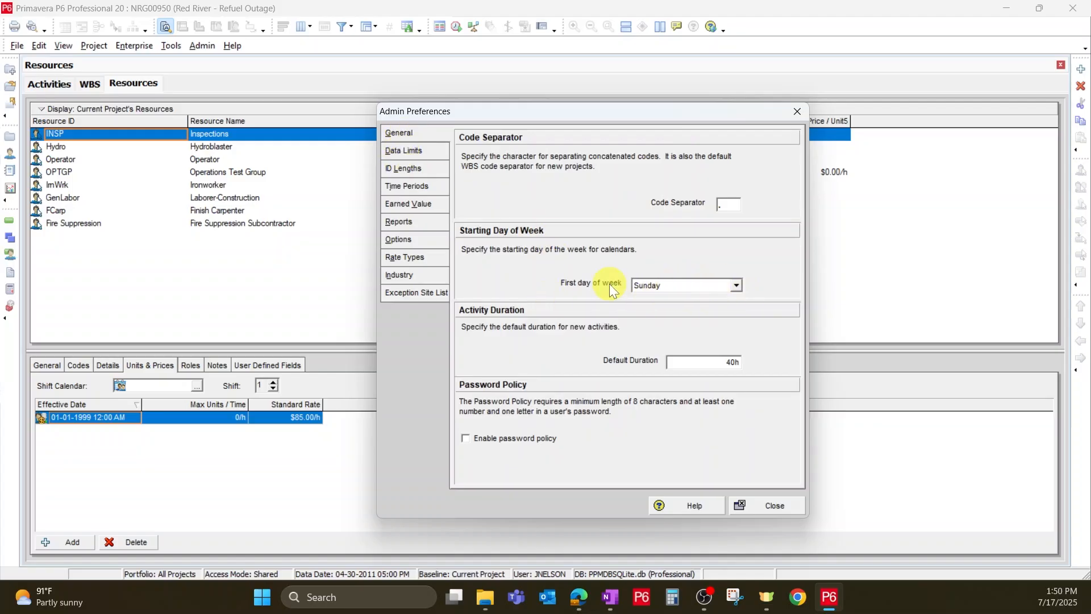
{"action": "left_click", "coordinate": [404, 152]}
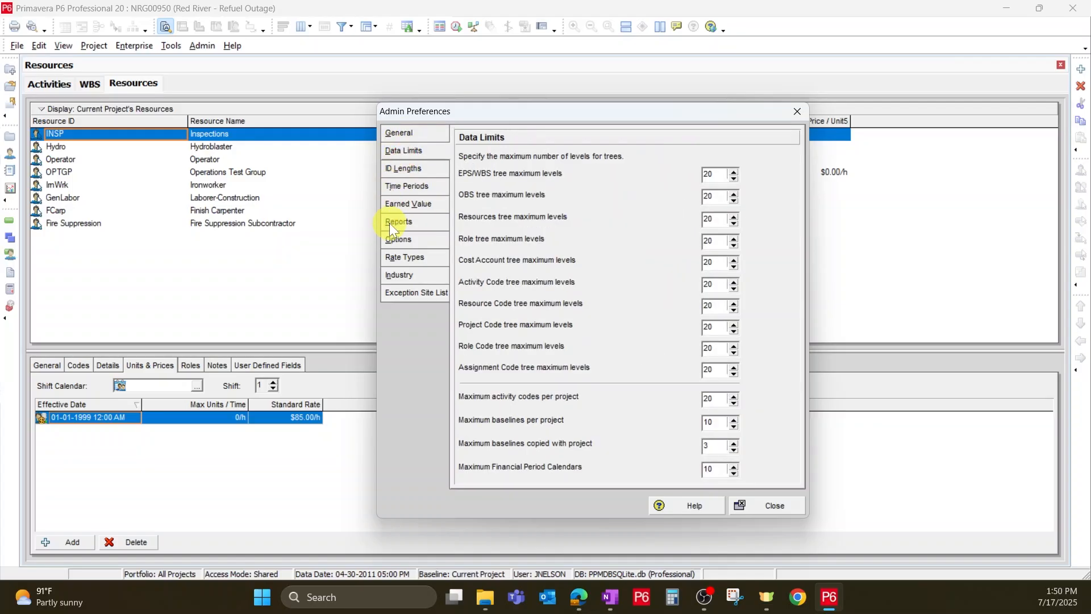
{"action": "left_click", "coordinate": [402, 171]}
{"action": "left_click", "coordinate": [401, 187]}
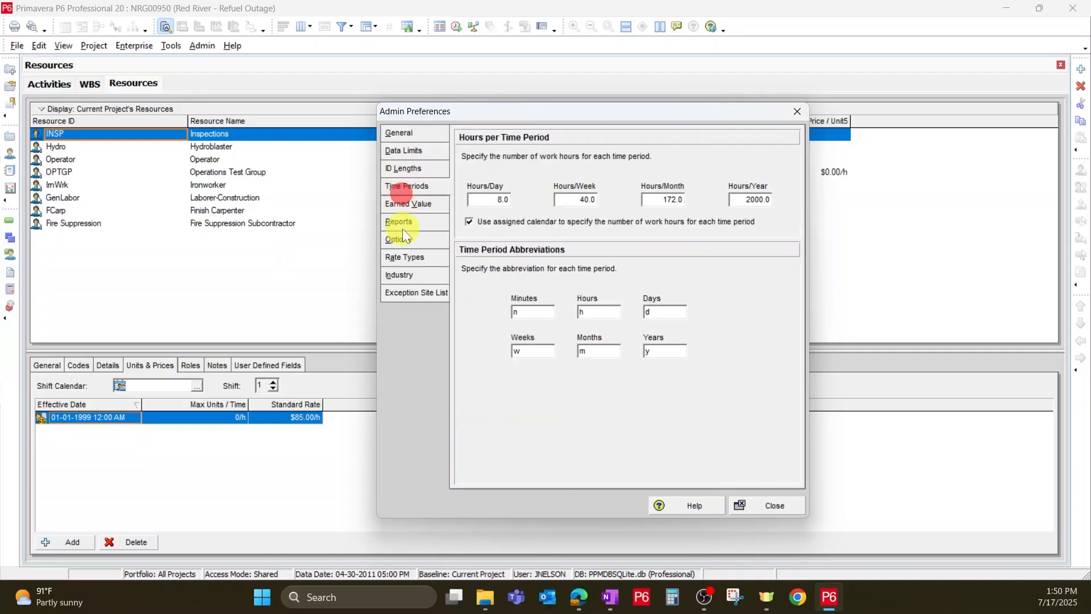
{"action": "left_click", "coordinate": [403, 244]}
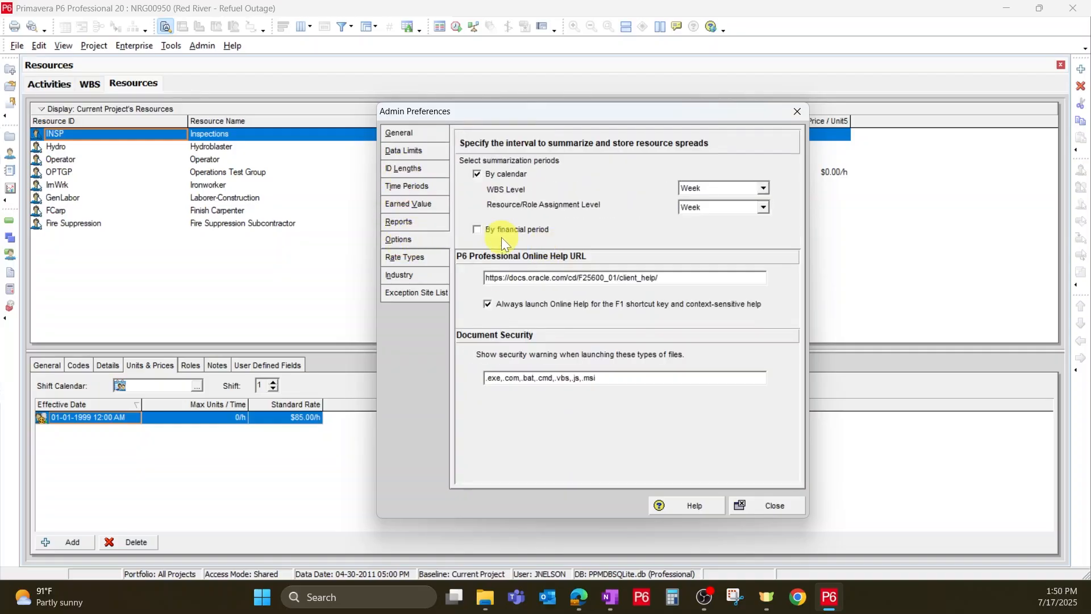
{"action": "left_click", "coordinate": [409, 259]}
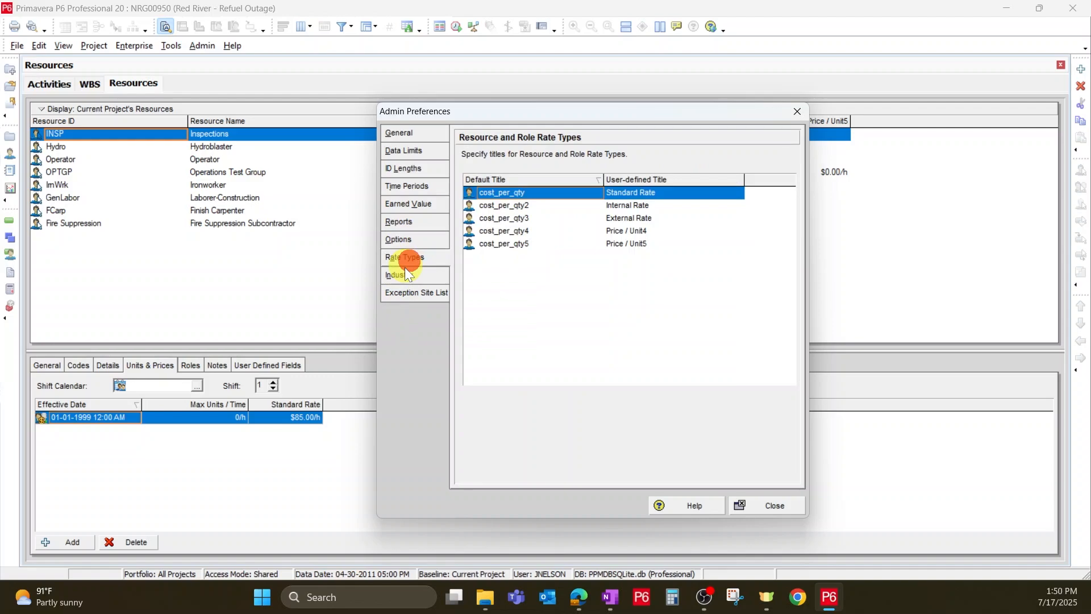
{"action": "left_click", "coordinate": [402, 276]}
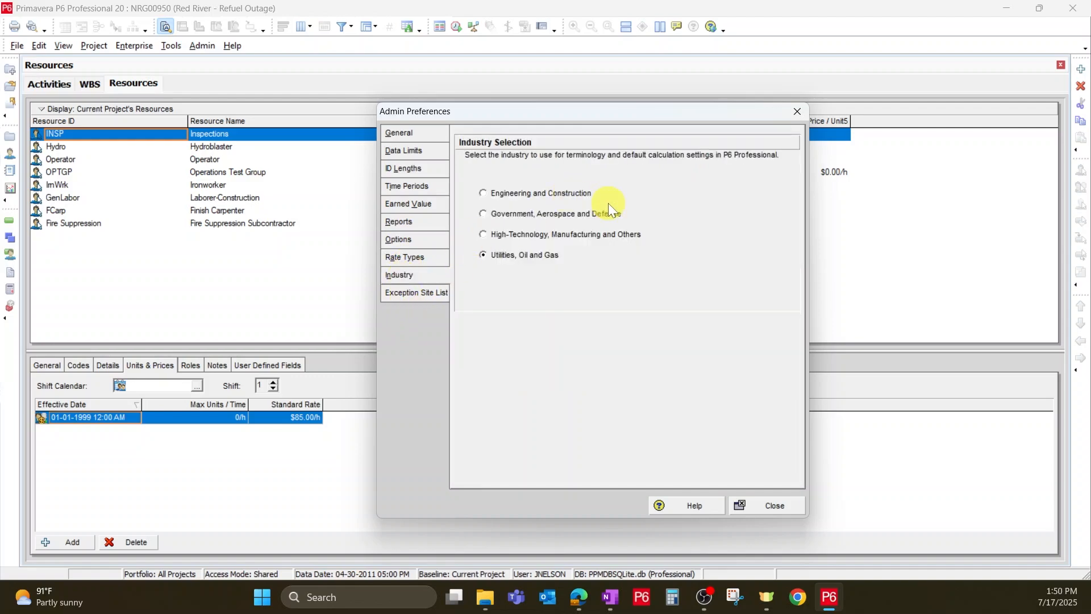
{"action": "left_click", "coordinate": [759, 505]}
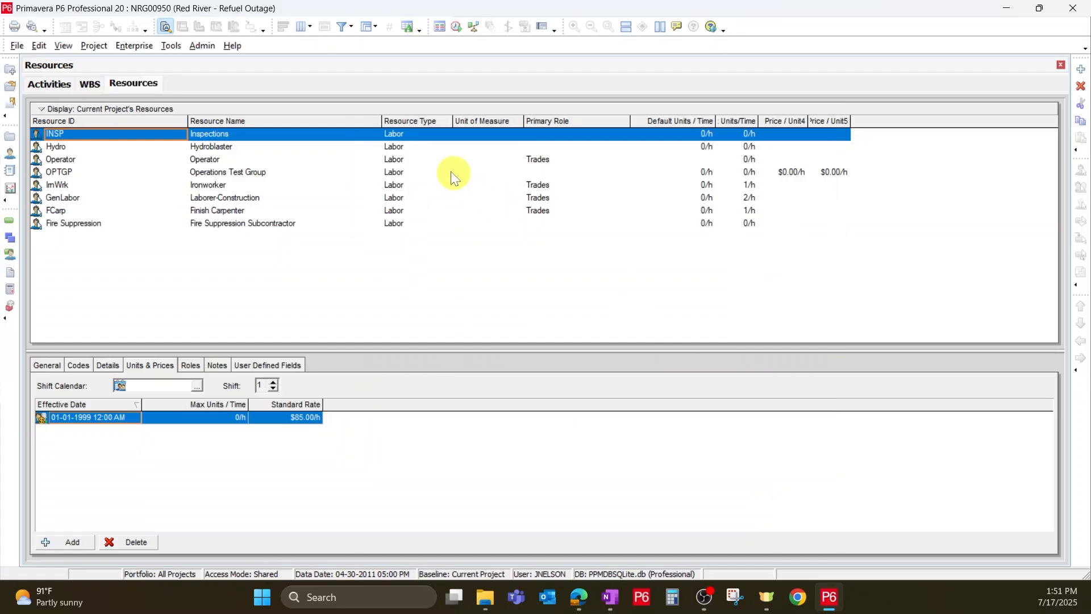
{"action": "left_click", "coordinate": [201, 44]}
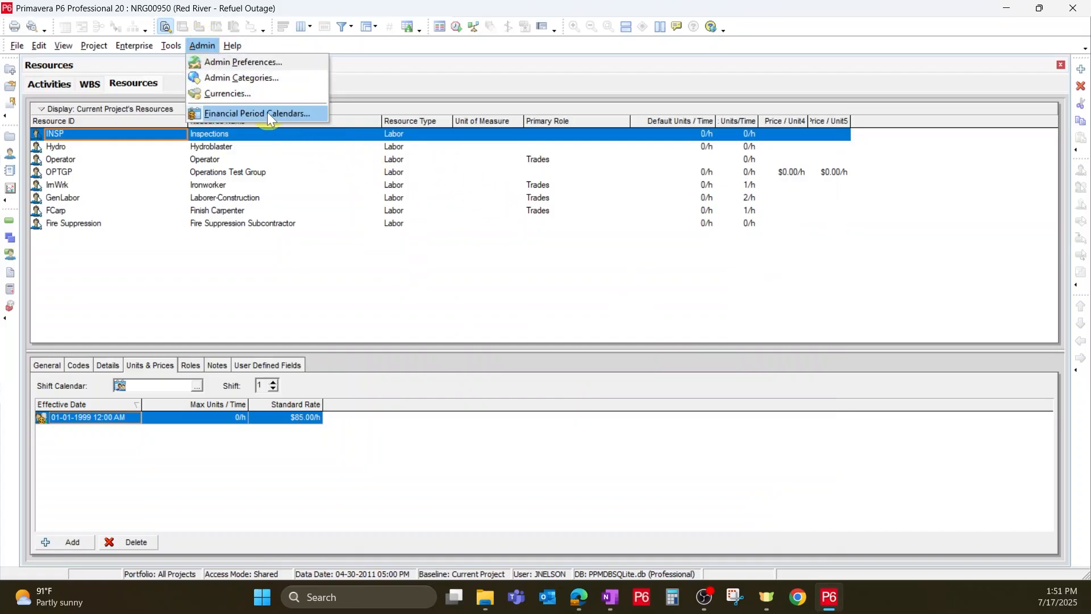
{"action": "left_click", "coordinate": [511, 91]}
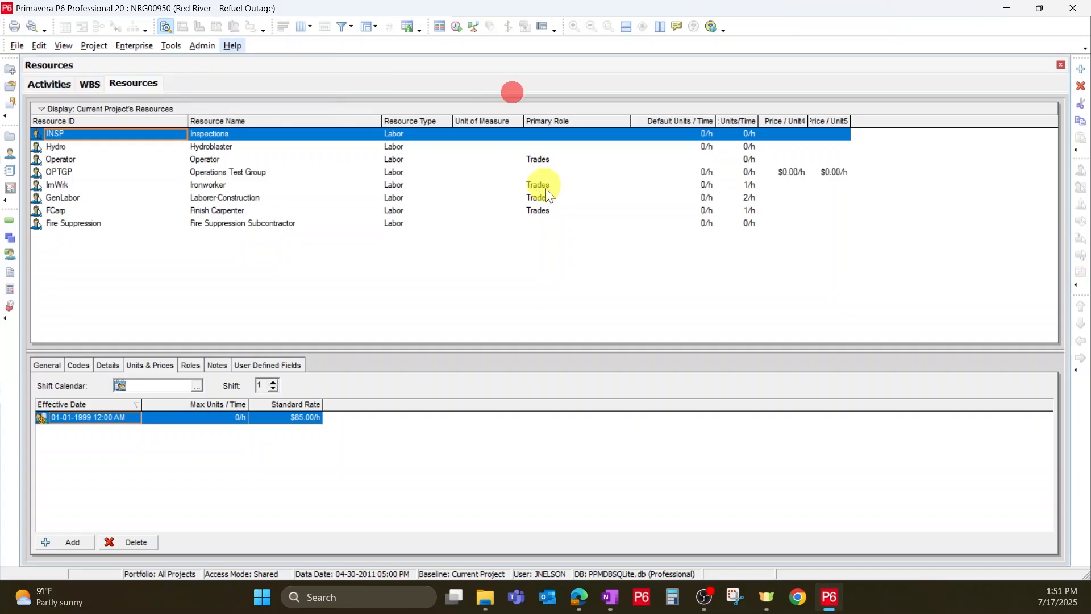
{"action": "left_click", "coordinate": [233, 48]}
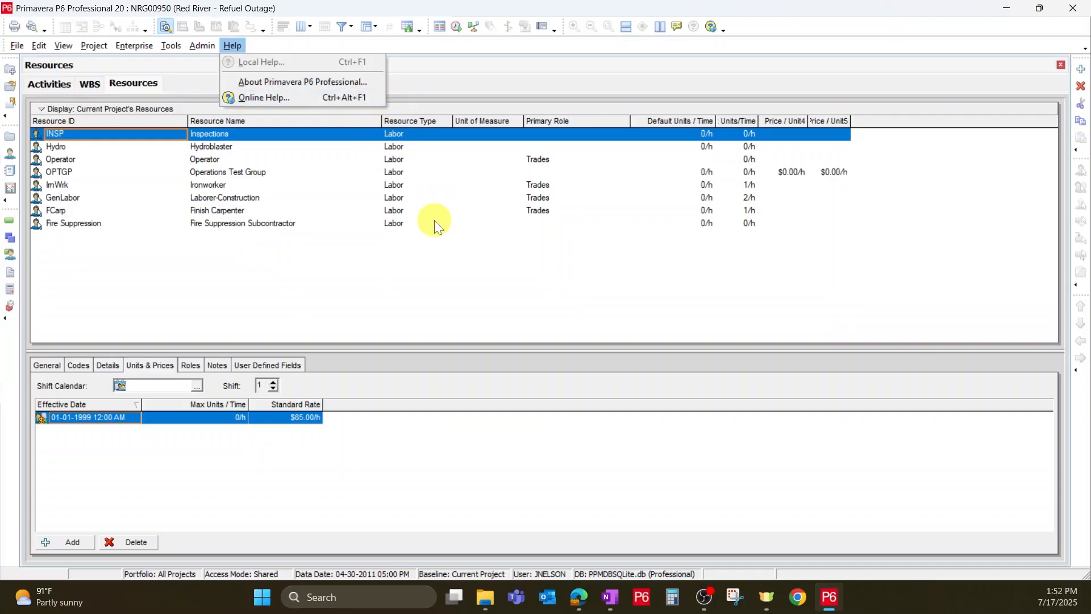
{"action": "left_click", "coordinate": [464, 202]}
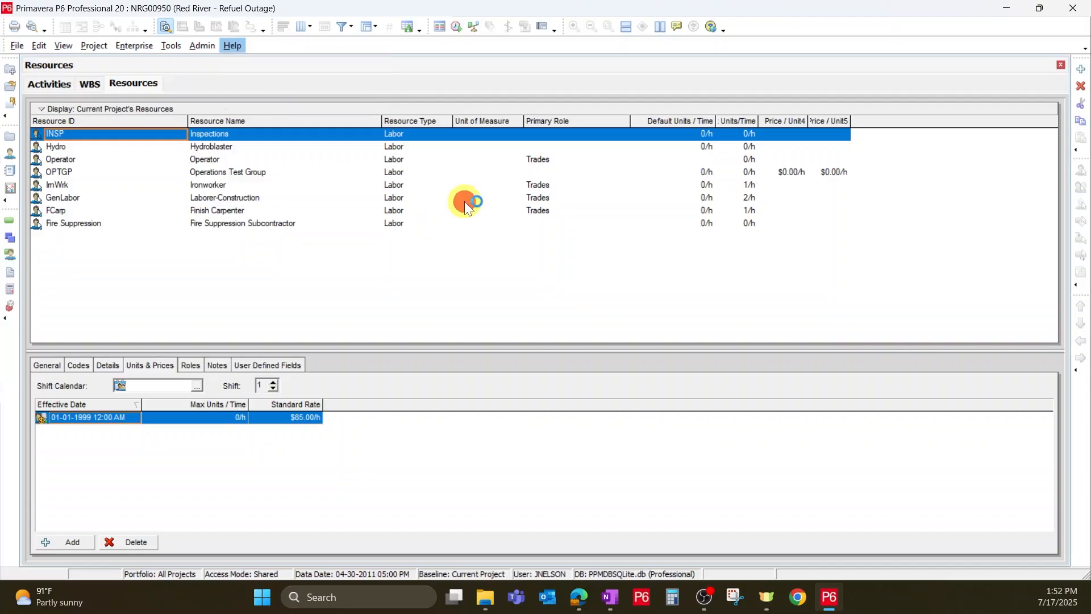
{"action": "left_click", "coordinate": [465, 201]}
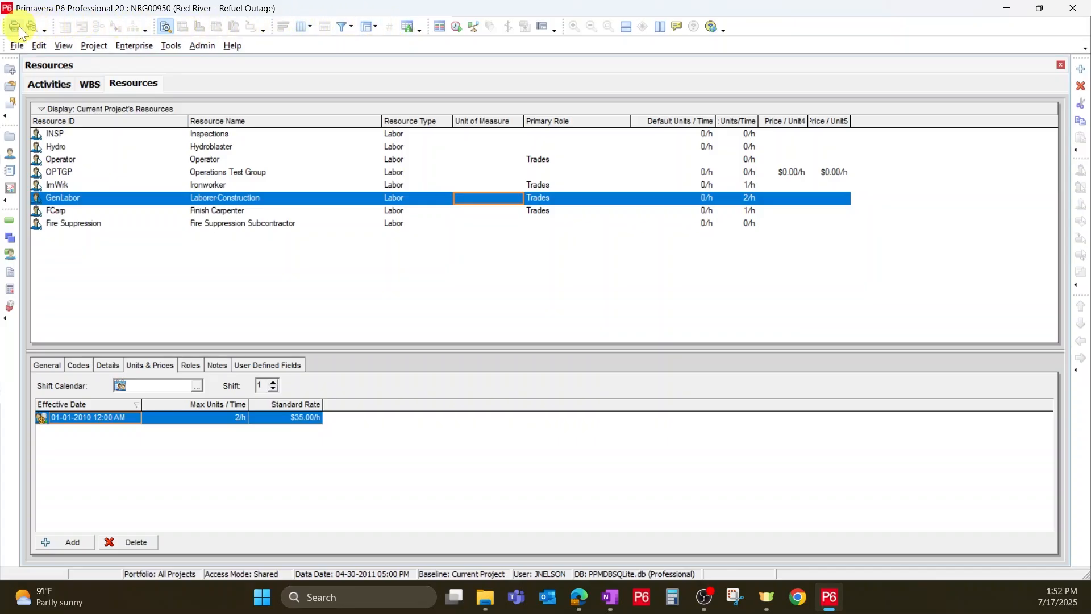
Step: Return to the activities of the Red River - Refuel Outage project, page through their print preview, and close it without printing
{"action": "left_click", "coordinate": [43, 86]}
{"action": "left_click", "coordinate": [138, 166]}
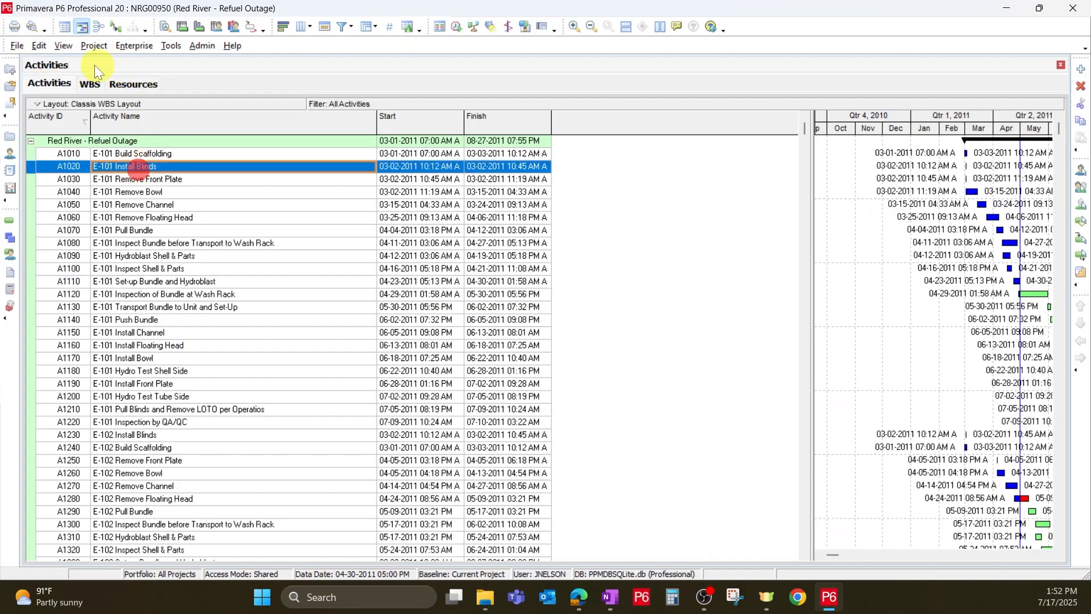
{"action": "left_click", "coordinate": [37, 26]}
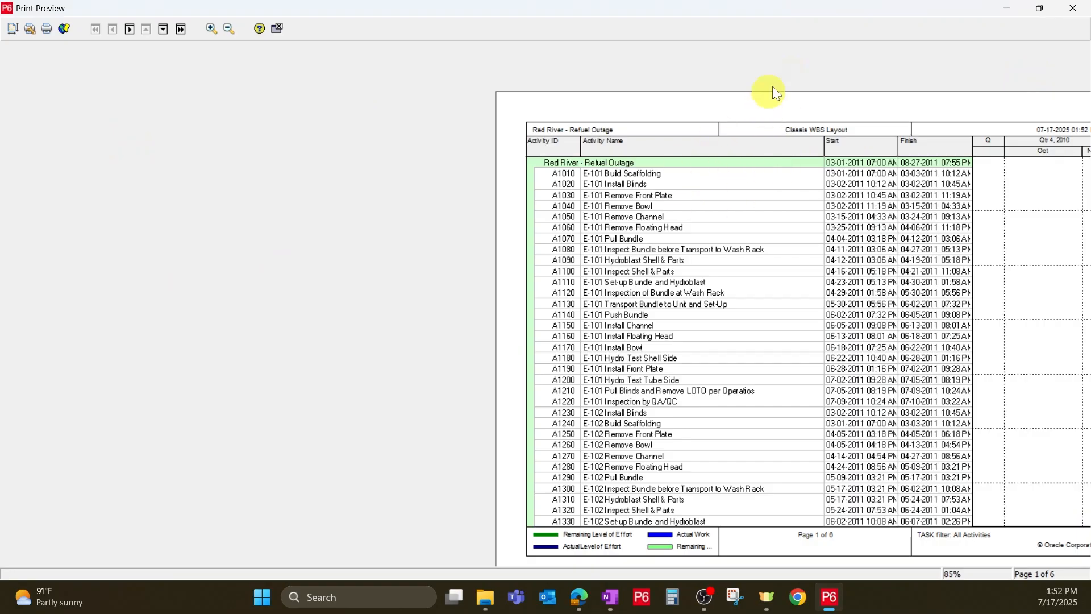
{"action": "scroll", "coordinate": [341, 267], "scroll_direction": "down", "scroll_amount": 3}
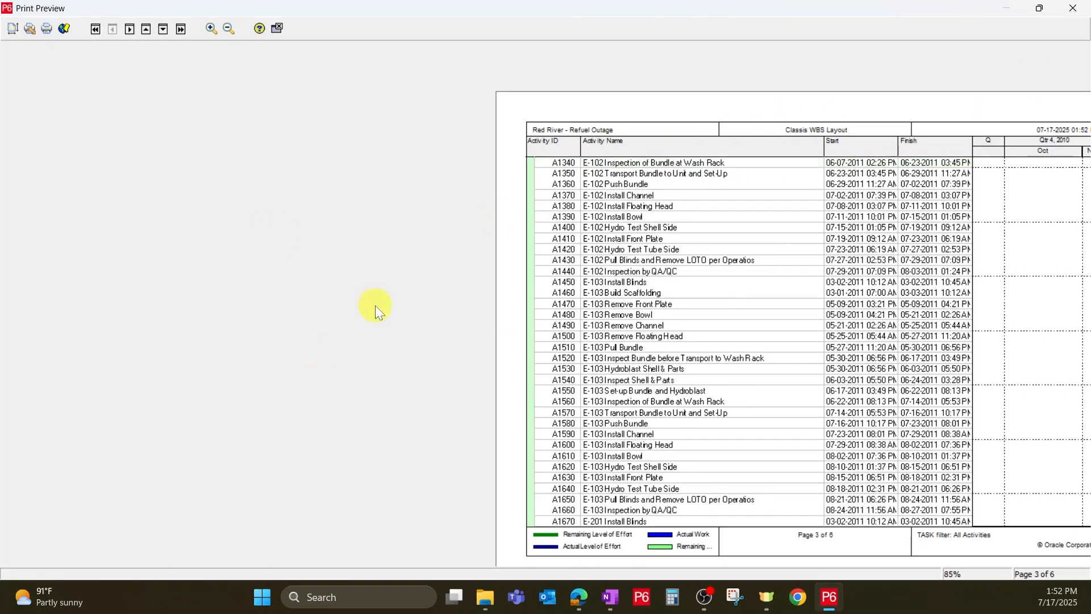
{"action": "scroll", "coordinate": [410, 315], "scroll_direction": "down", "scroll_amount": 1}
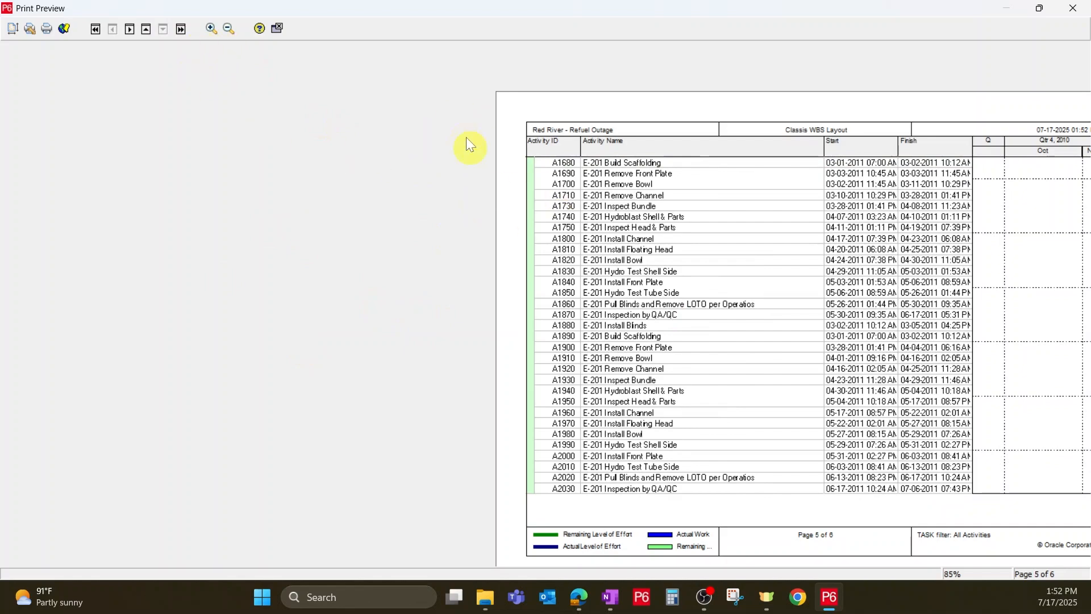
{"action": "left_click", "coordinate": [1074, 8]}
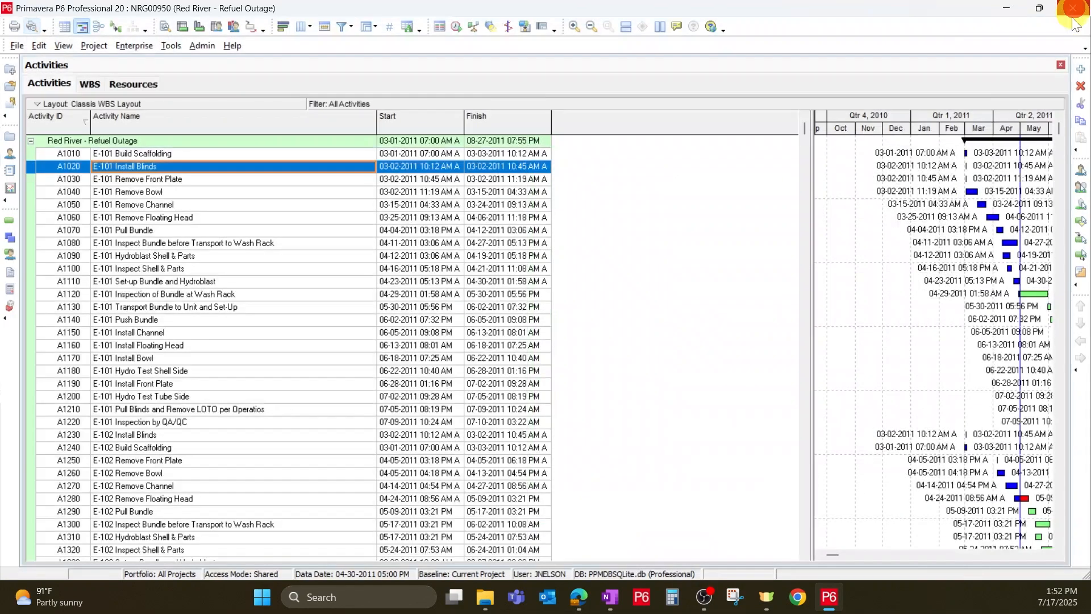
Step: Widen the Gantt chart beside the activity table so the timescale extends into Qtr 4, 2011
{"action": "left_click", "coordinate": [83, 28]}
{"action": "left_click", "coordinate": [83, 28]}
{"action": "left_click_drag", "start_coordinate": [809, 233], "coordinate": [601, 244]}
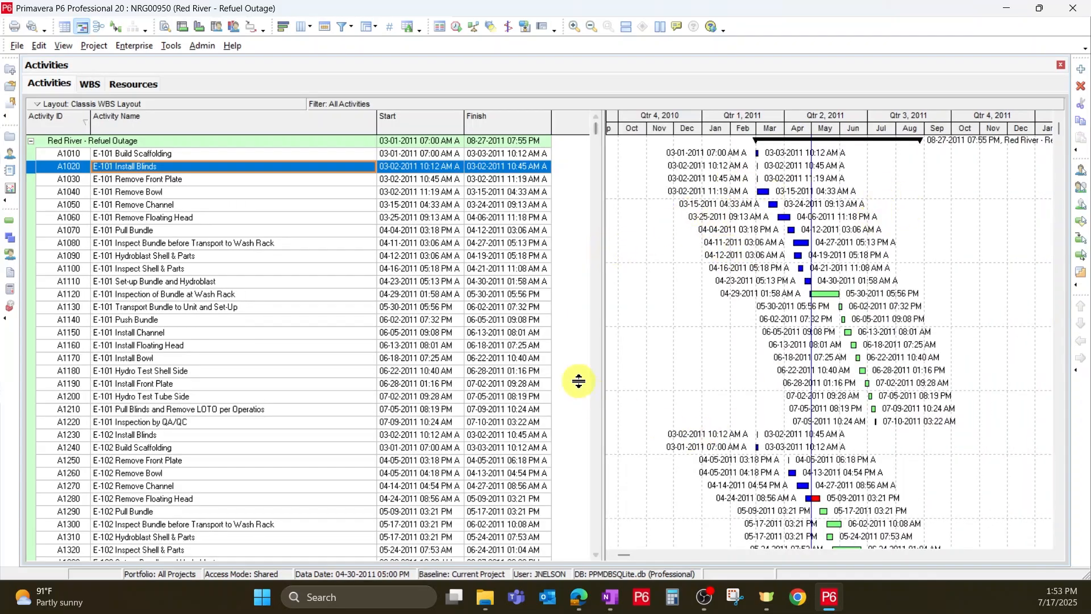
Step: Compare the activities as a plain table, as a Gantt chart and as an activity network diagram
{"action": "left_click", "coordinate": [84, 26]}
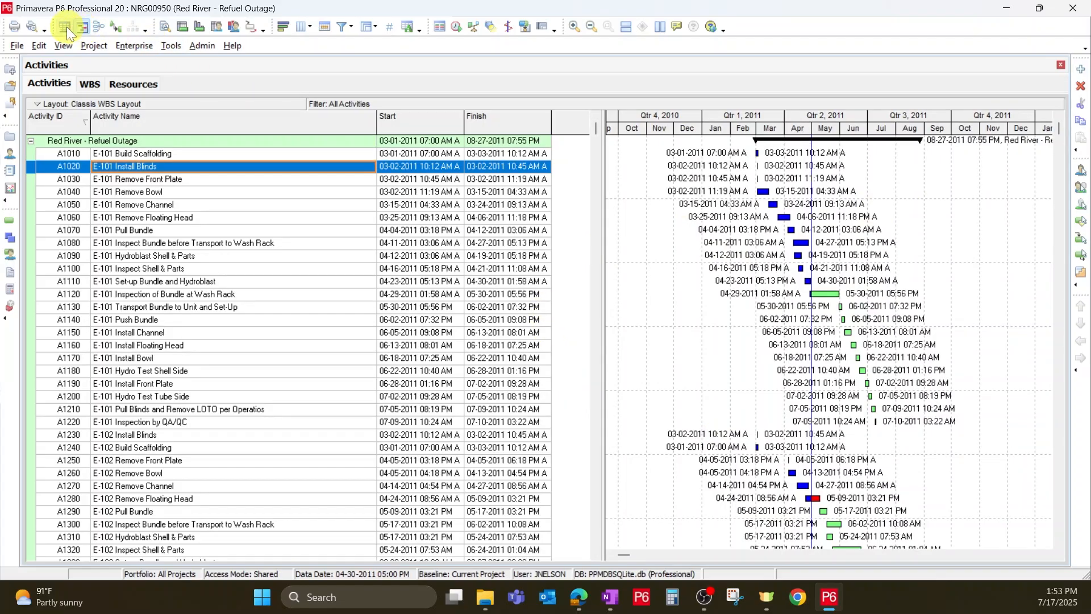
{"action": "left_click", "coordinate": [64, 26]}
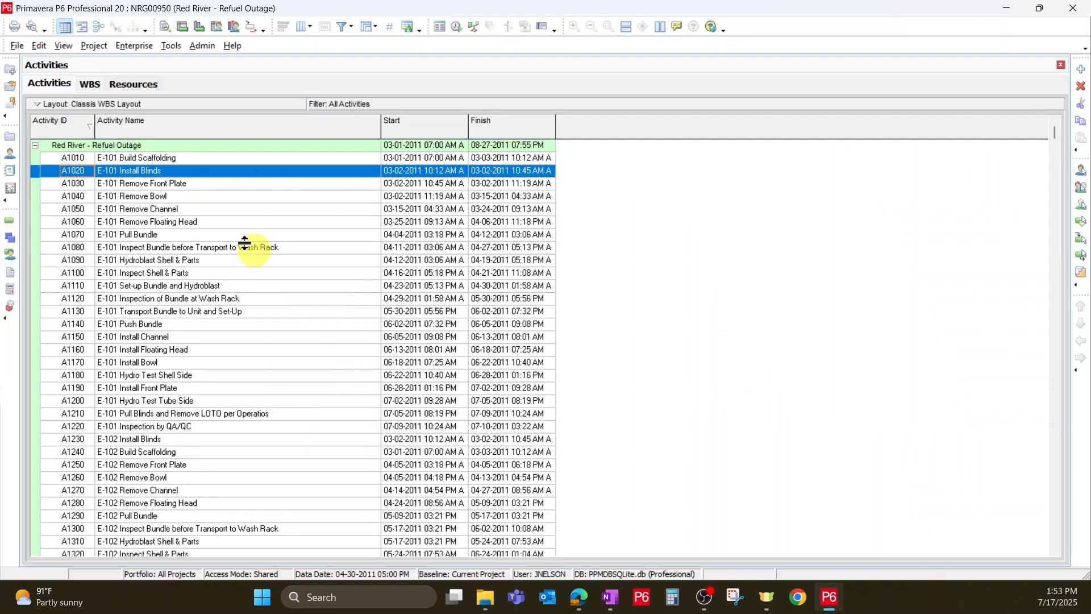
{"action": "left_click", "coordinate": [80, 29]}
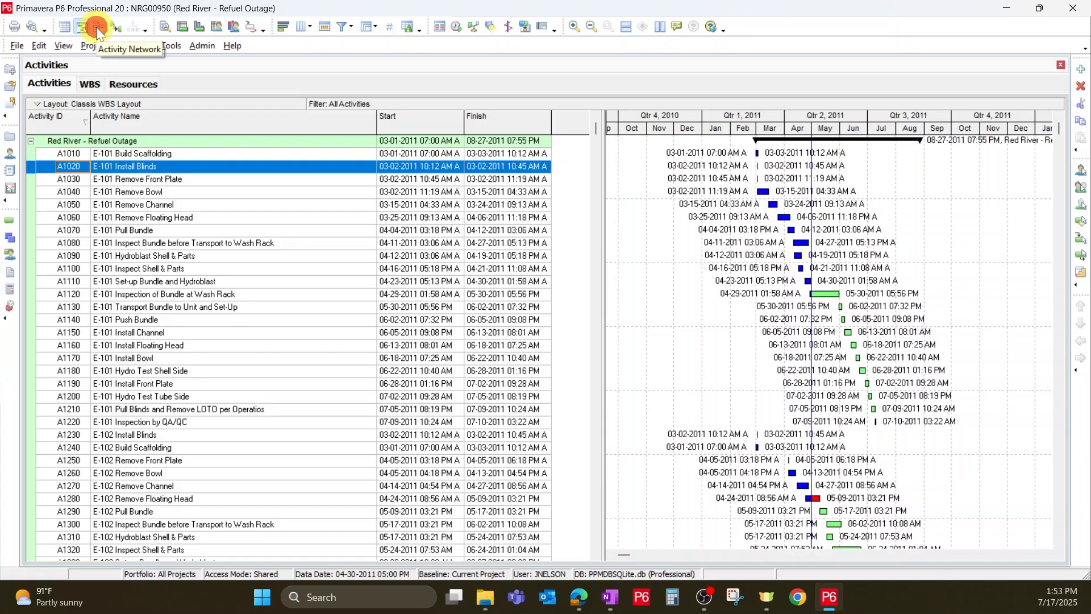
{"action": "left_click", "coordinate": [98, 27]}
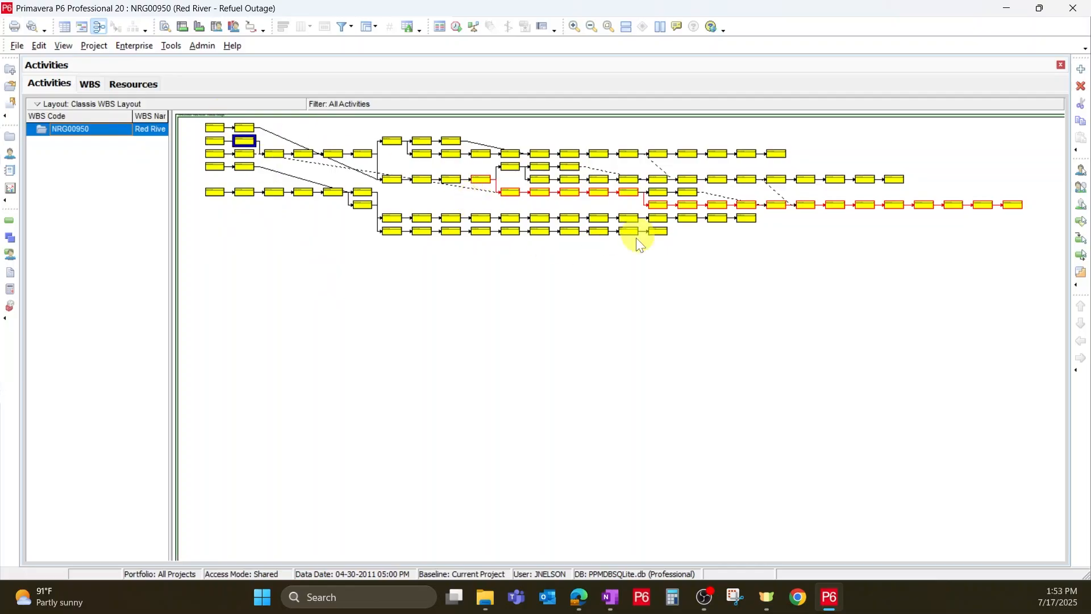
Step: Examine which print and layout commands can be added to the toolbars, leaving the toolbars unchanged
{"action": "left_click", "coordinate": [46, 29]}
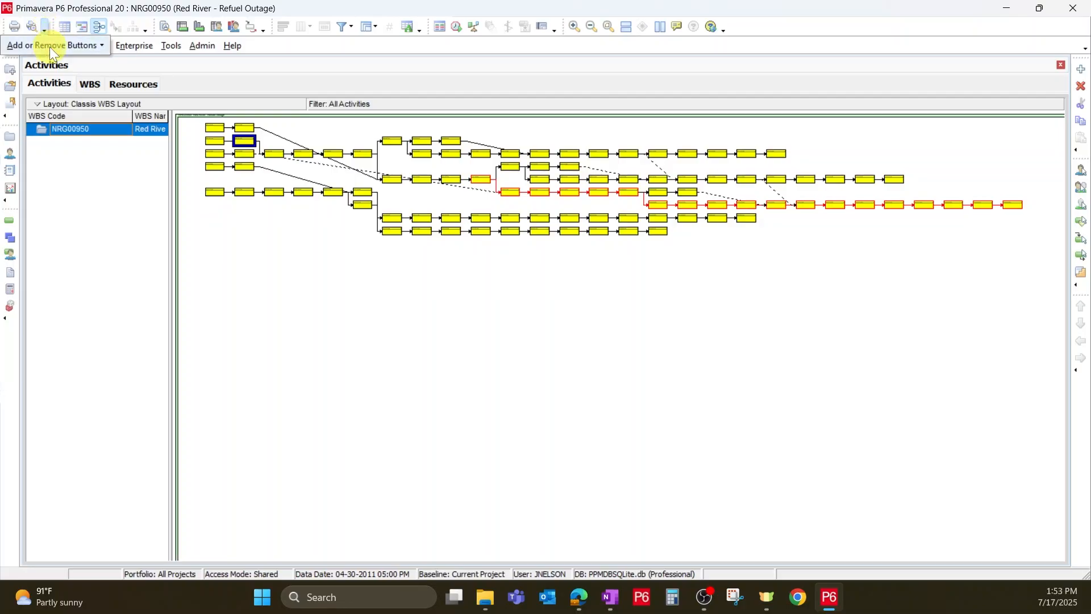
{"action": "left_click", "coordinate": [50, 46]}
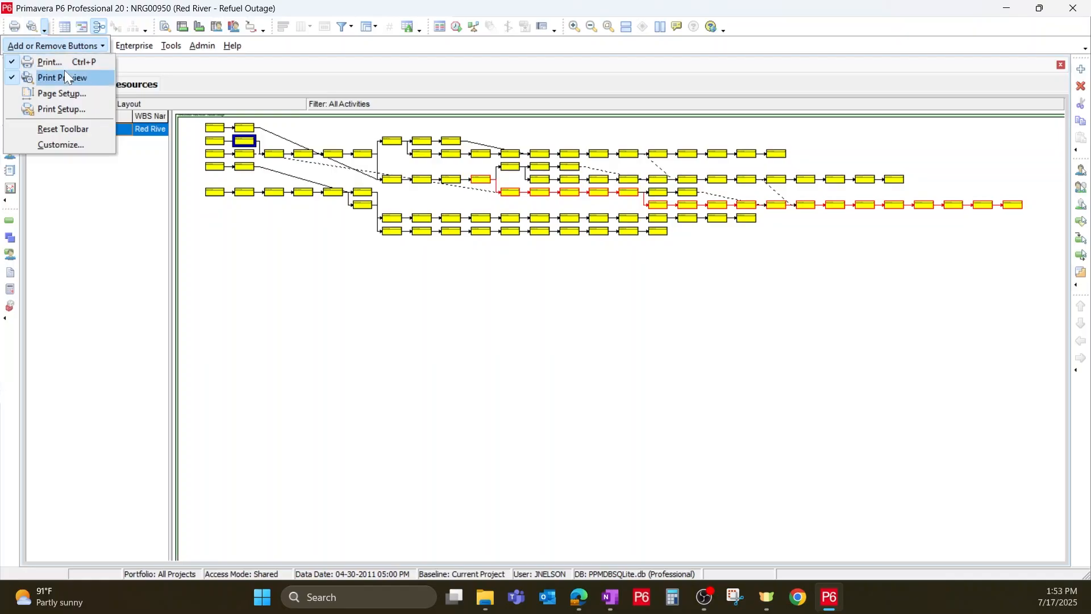
{"action": "left_click", "coordinate": [291, 12]}
{"action": "left_click", "coordinate": [144, 29]}
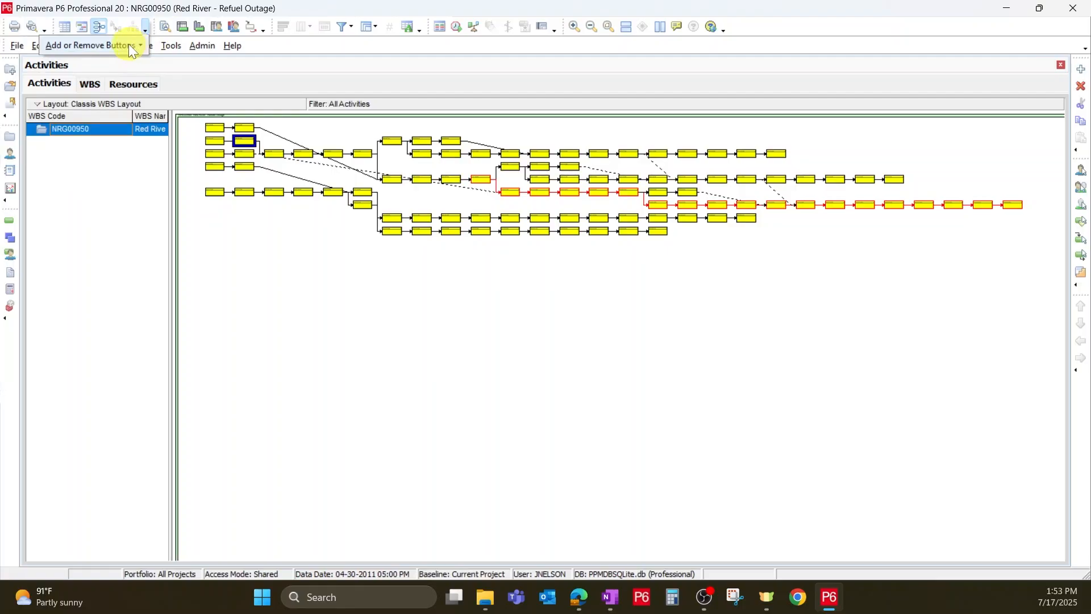
{"action": "mouse_move", "coordinate": [129, 43]}
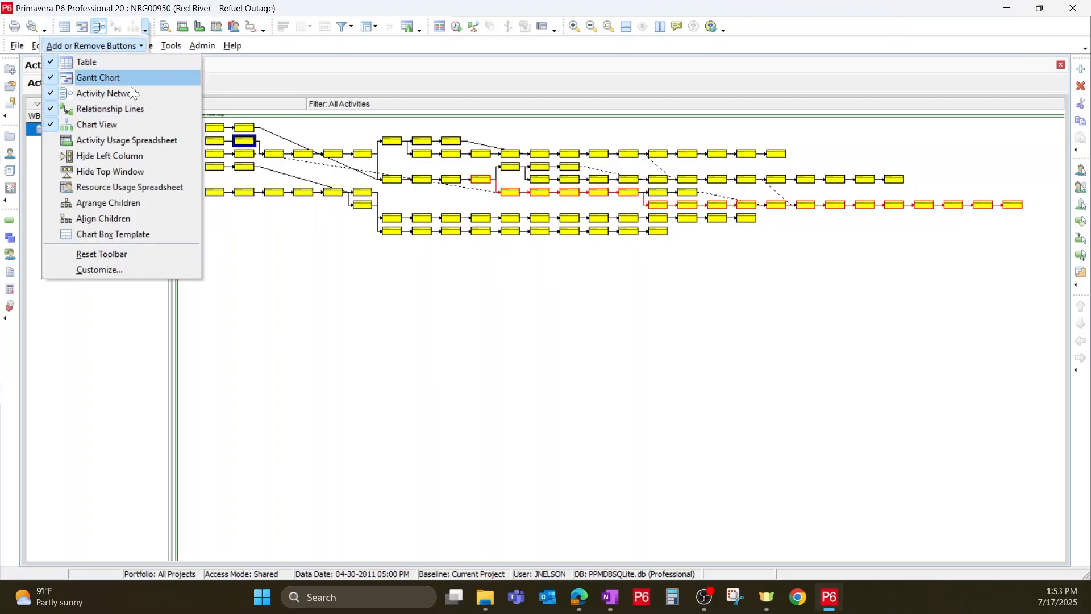
{"action": "left_click", "coordinate": [340, 49]}
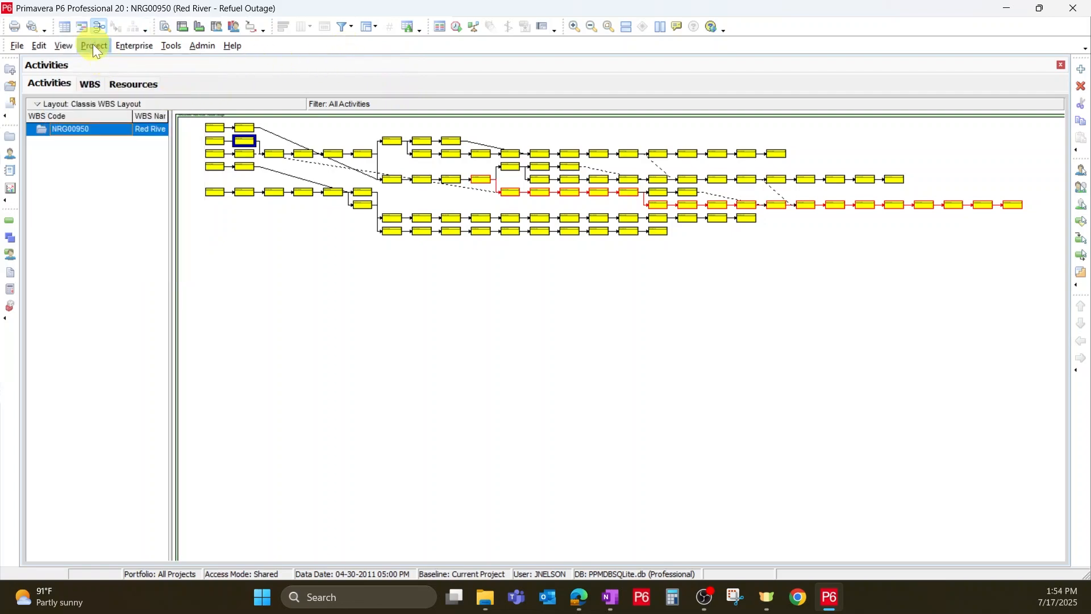
Step: Return the activities to the Gantt chart and turn on the relationship lines between the bars
{"action": "left_click", "coordinate": [82, 27]}
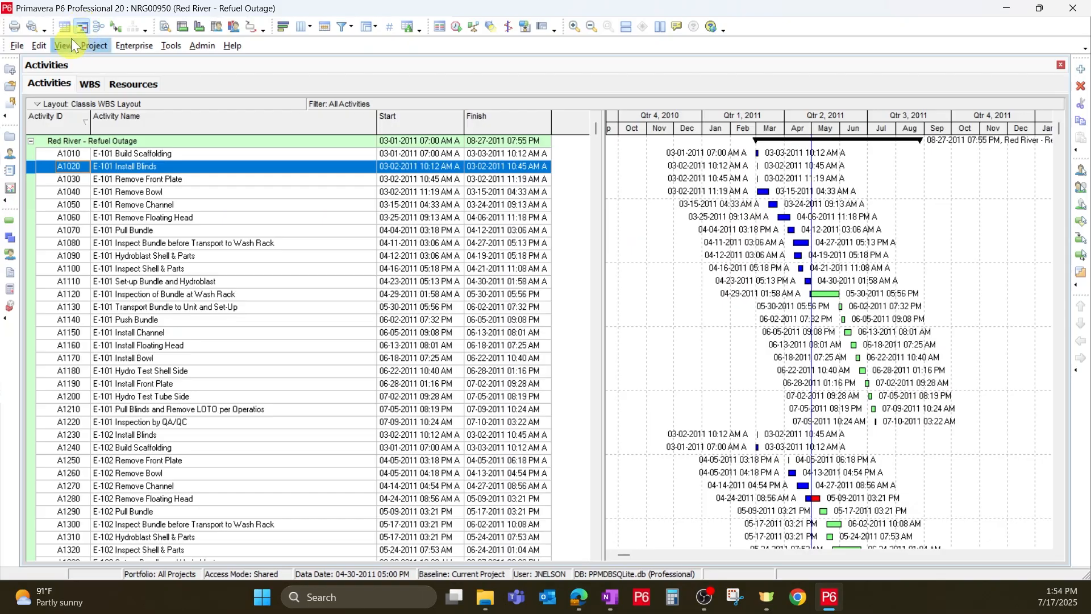
{"action": "left_click", "coordinate": [117, 26]}
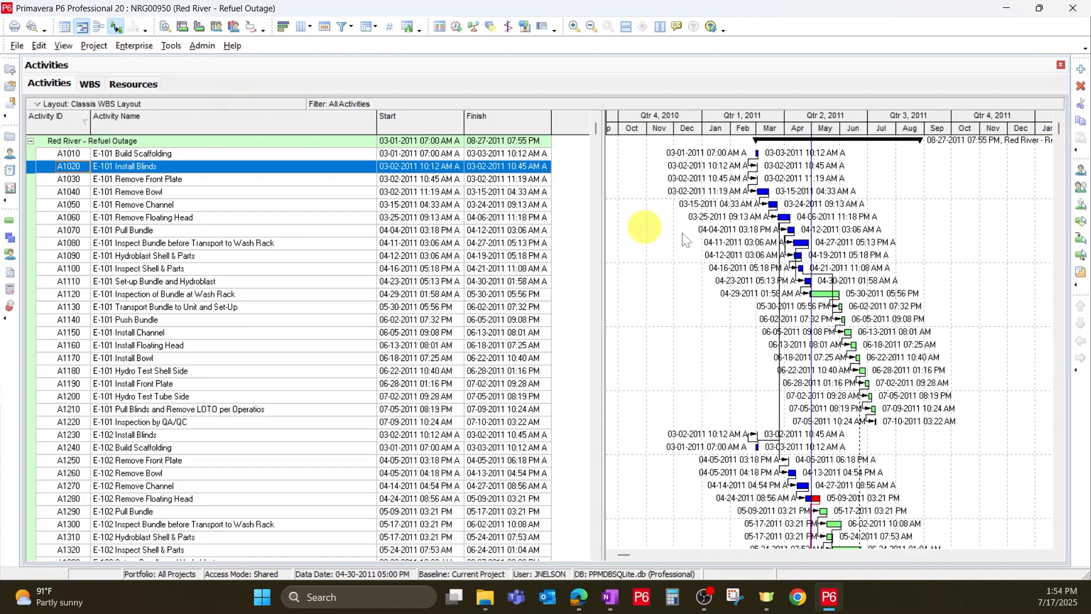
{"action": "left_click", "coordinate": [117, 27]}
{"action": "left_click", "coordinate": [118, 26]}
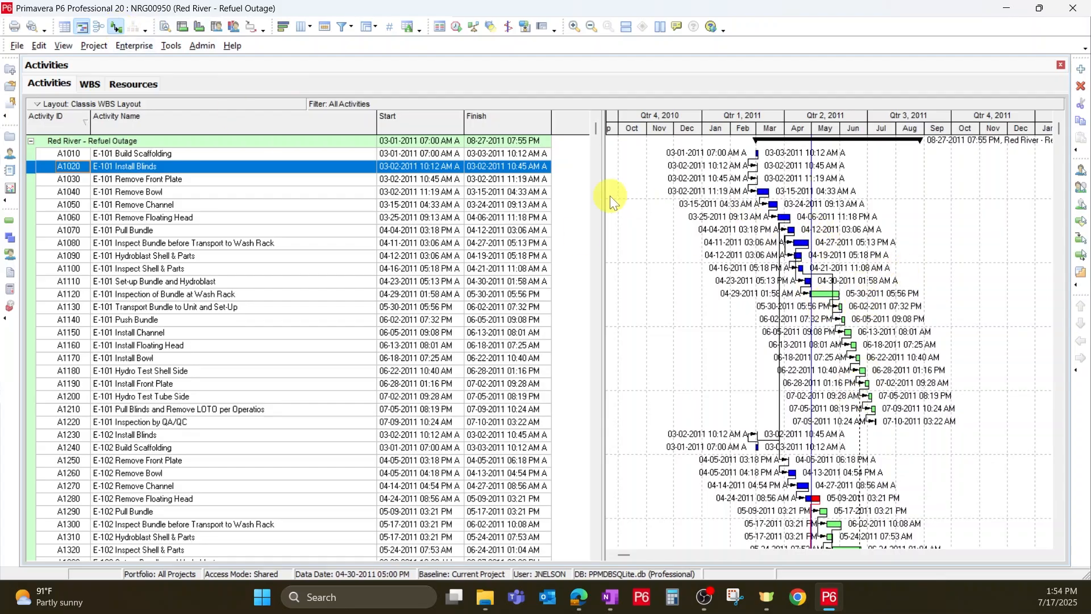
Step: Show the activity details for E-101 Install Blinds below the Gantt chart and hide them again
{"action": "left_click", "coordinate": [165, 27]}
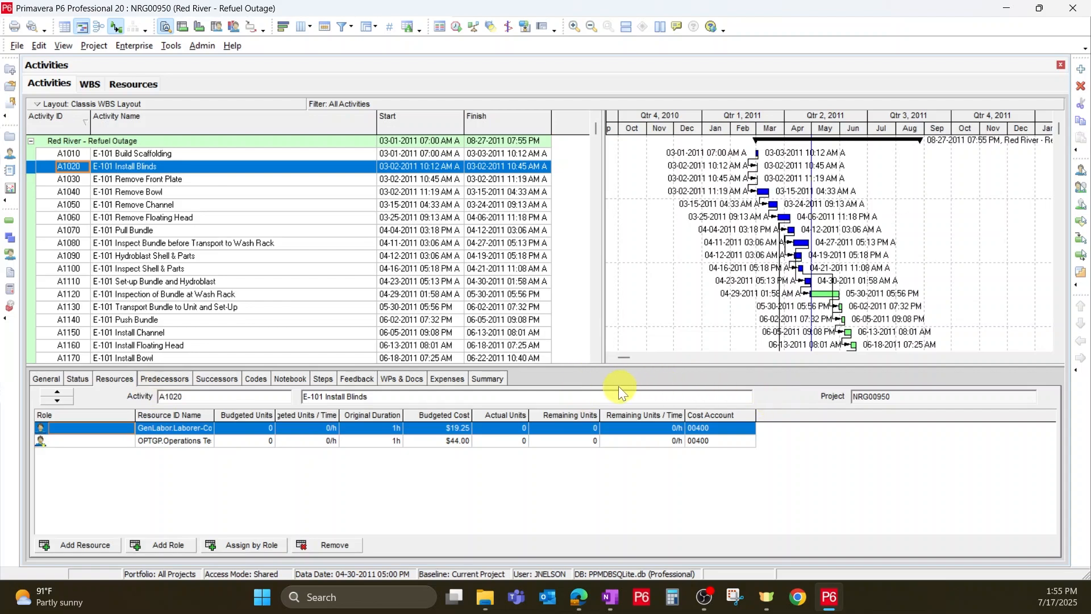
{"action": "right_click", "coordinate": [591, 374]}
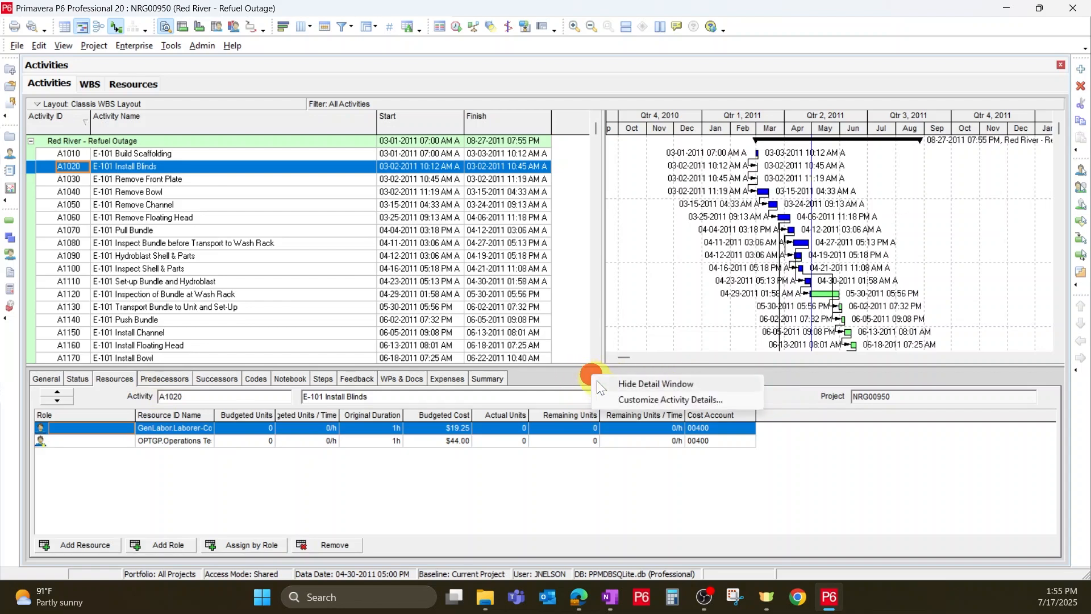
{"action": "left_click", "coordinate": [648, 385]}
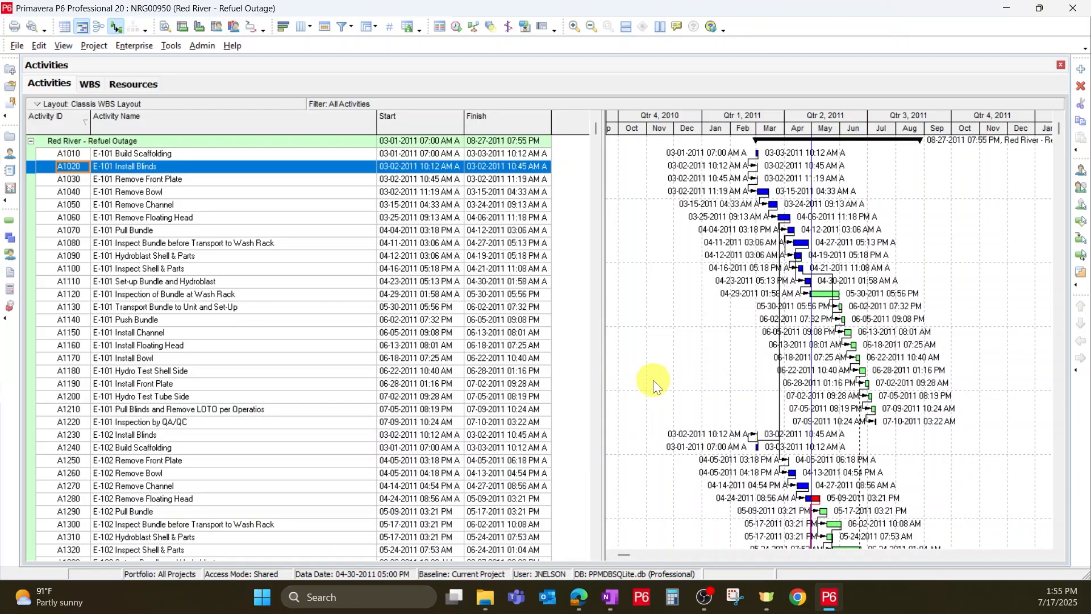
Step: Show the activity details below the Gantt chart and display the general information of E-101 Remove Front Plate
{"action": "left_click", "coordinate": [165, 26]}
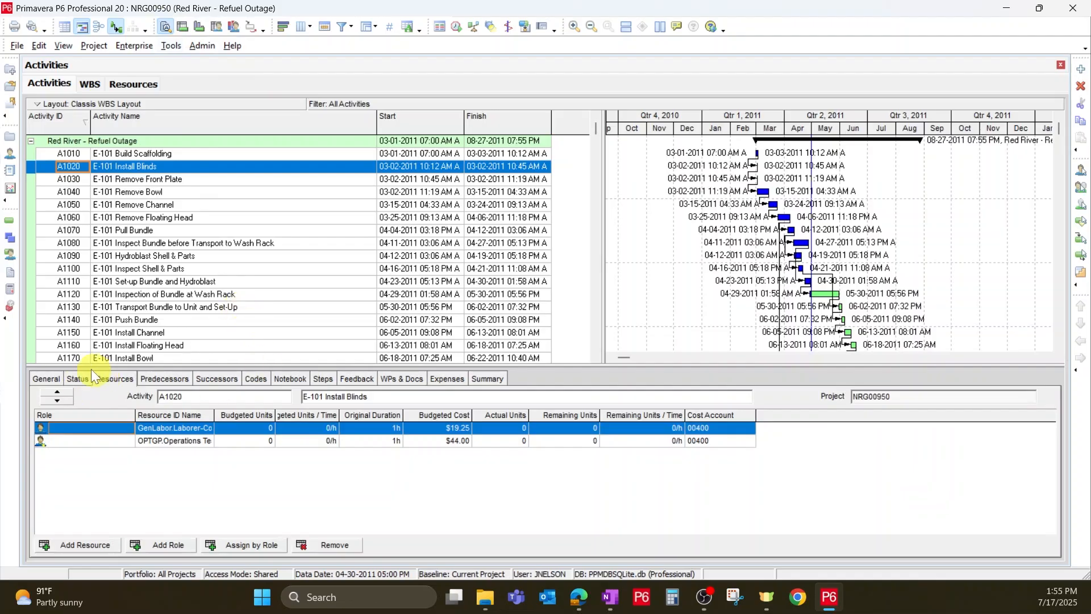
{"action": "left_click", "coordinate": [157, 179]}
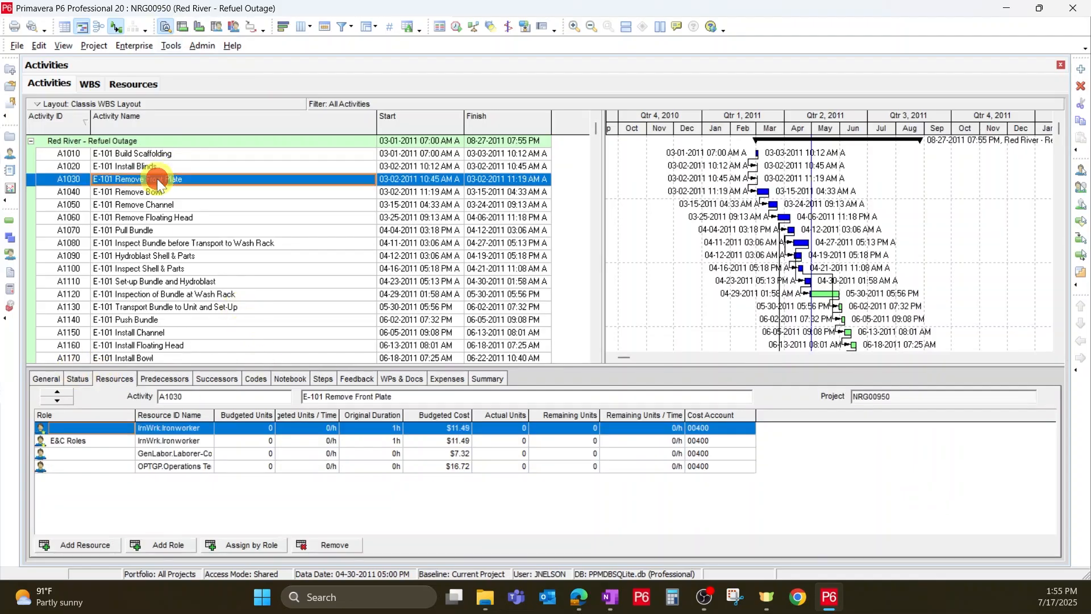
{"action": "left_click", "coordinate": [56, 380]}
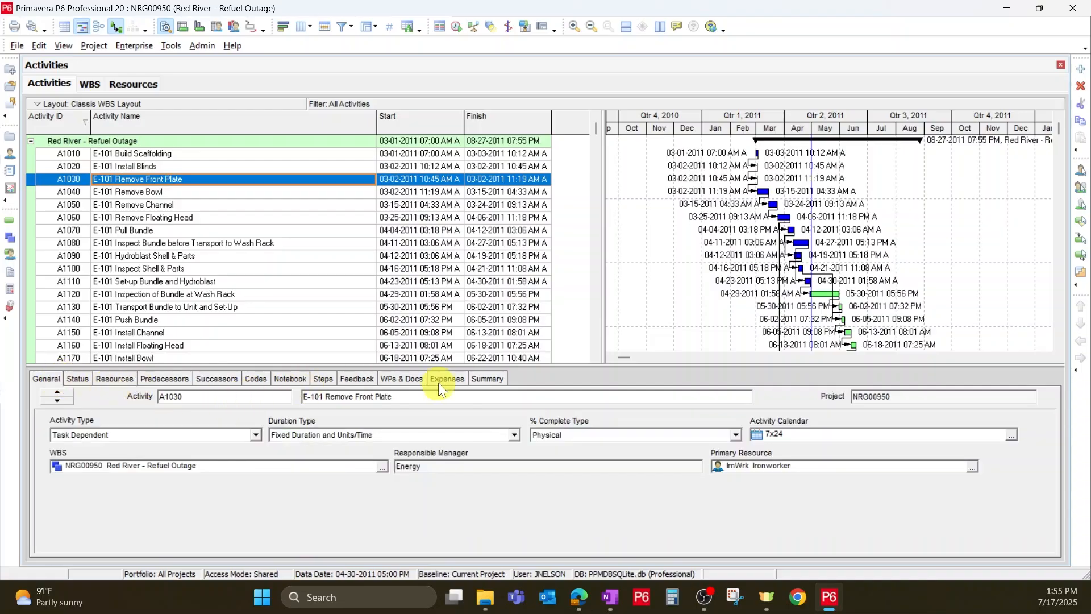
Step: Open the activity details customization and take General out of the displayed tabs
{"action": "right_click", "coordinate": [540, 374]}
{"action": "left_click", "coordinate": [588, 405]}
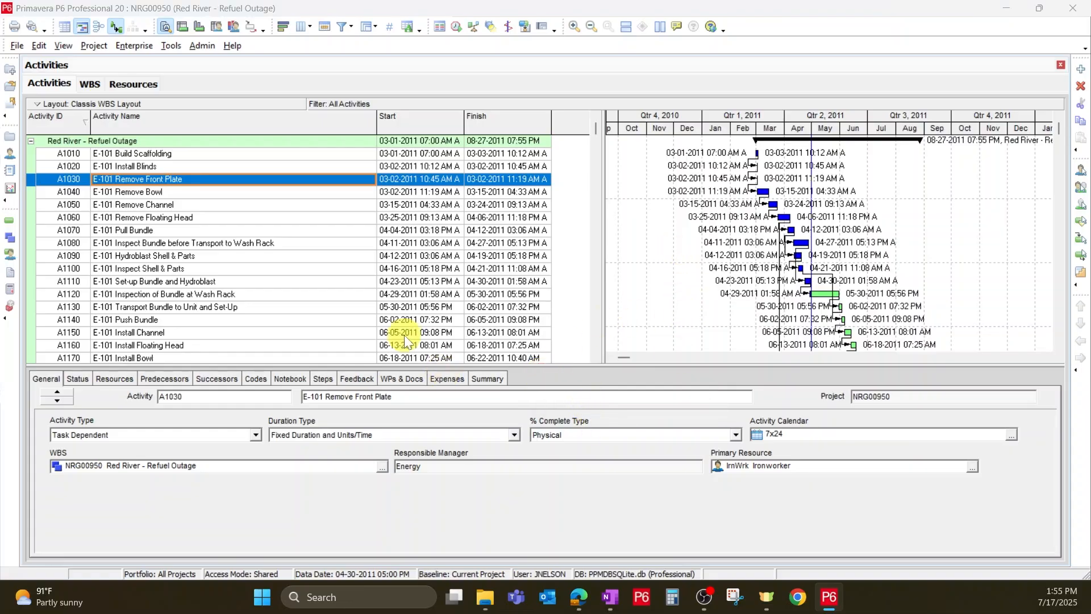
{"action": "left_click_drag", "start_coordinate": [345, 336], "coordinate": [389, 222]}
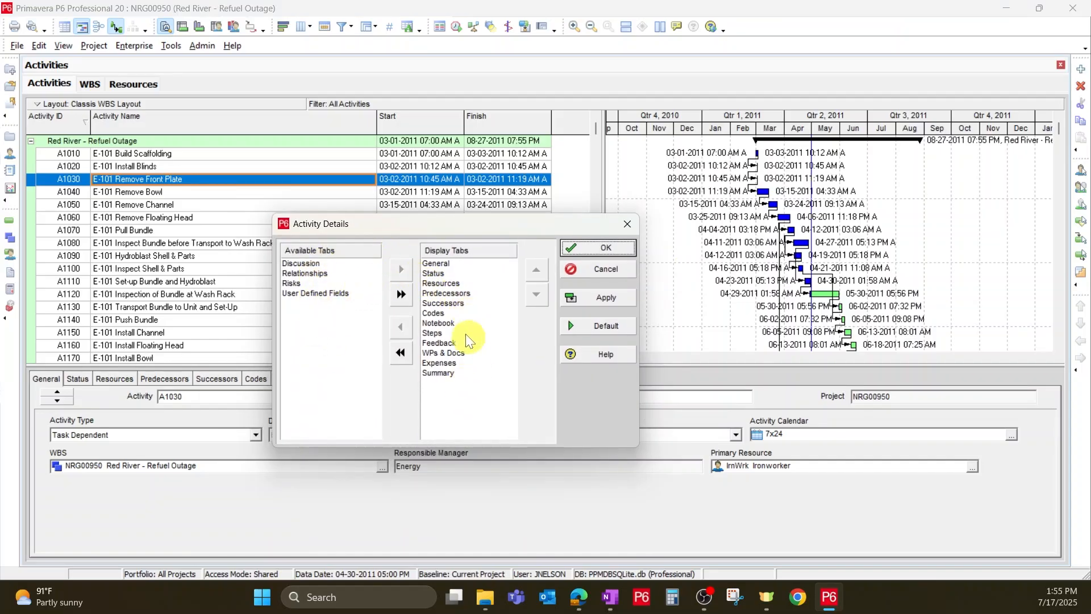
{"action": "left_click", "coordinate": [434, 275]}
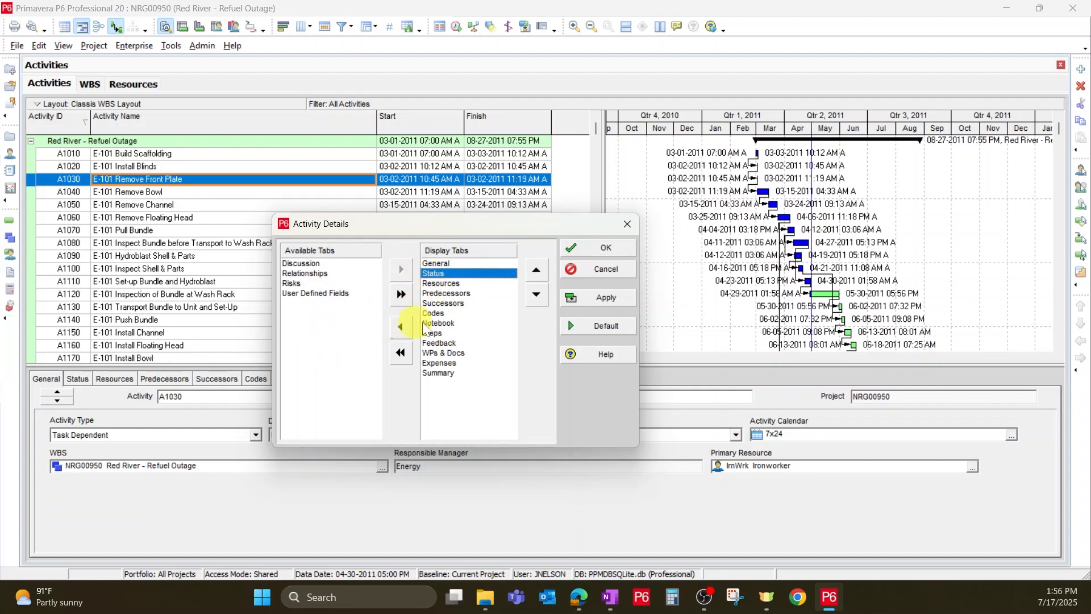
{"action": "left_click", "coordinate": [436, 264]}
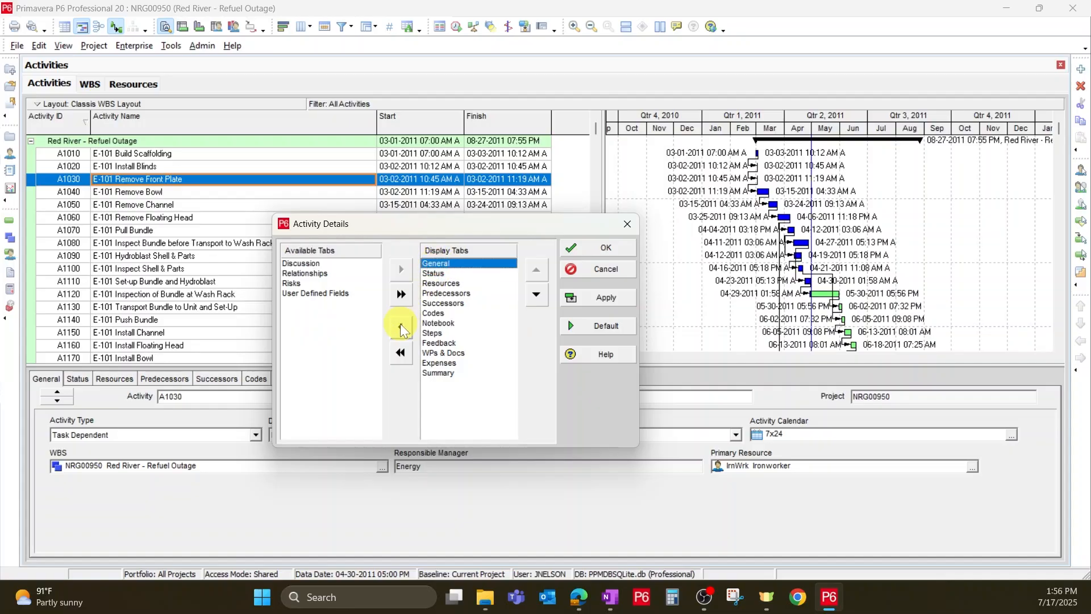
{"action": "left_click", "coordinate": [400, 324]}
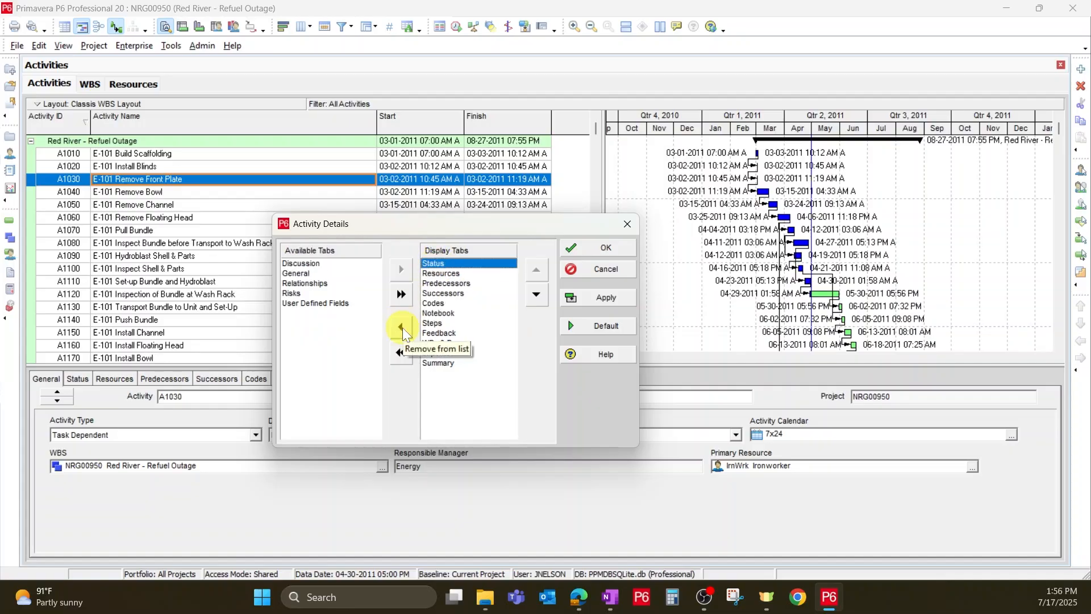
Step: Add General back to the displayed tabs, move it to the top of the list and close the customization without applying it
{"action": "left_click", "coordinate": [308, 272]}
{"action": "left_click", "coordinate": [401, 268]}
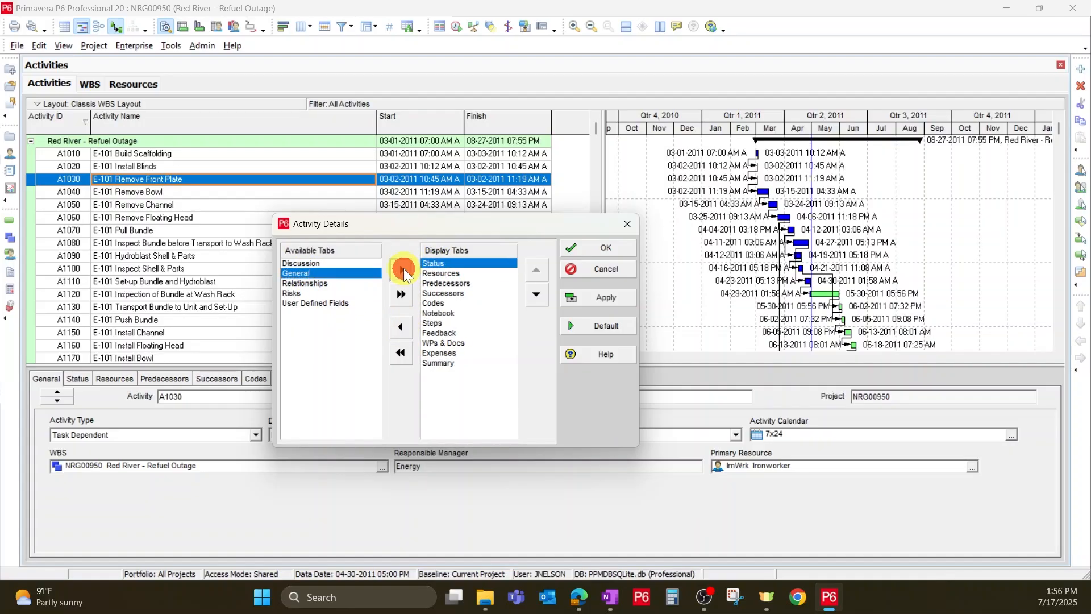
{"action": "left_click", "coordinate": [435, 374]}
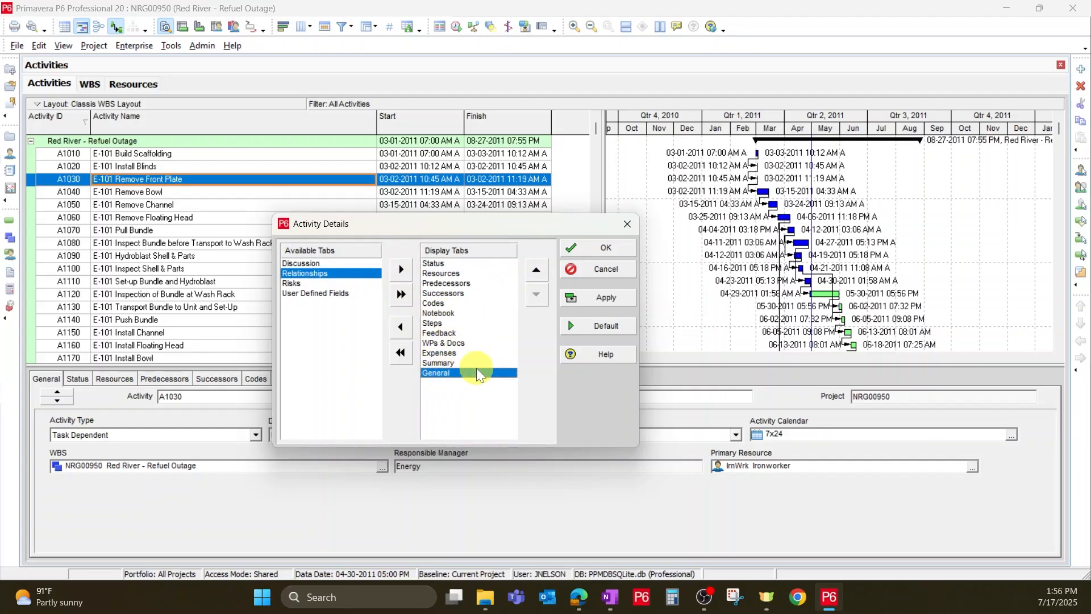
{"action": "left_click", "coordinate": [536, 270]}
{"action": "left_click", "coordinate": [538, 268]}
{"action": "left_click", "coordinate": [538, 268]}
{"action": "left_click", "coordinate": [538, 268]}
{"action": "left_click", "coordinate": [538, 268]}
{"action": "left_click", "coordinate": [538, 268]}
{"action": "left_click", "coordinate": [537, 268]}
{"action": "left_click", "coordinate": [538, 268]}
{"action": "left_click", "coordinate": [537, 268]}
{"action": "left_click", "coordinate": [537, 268]}
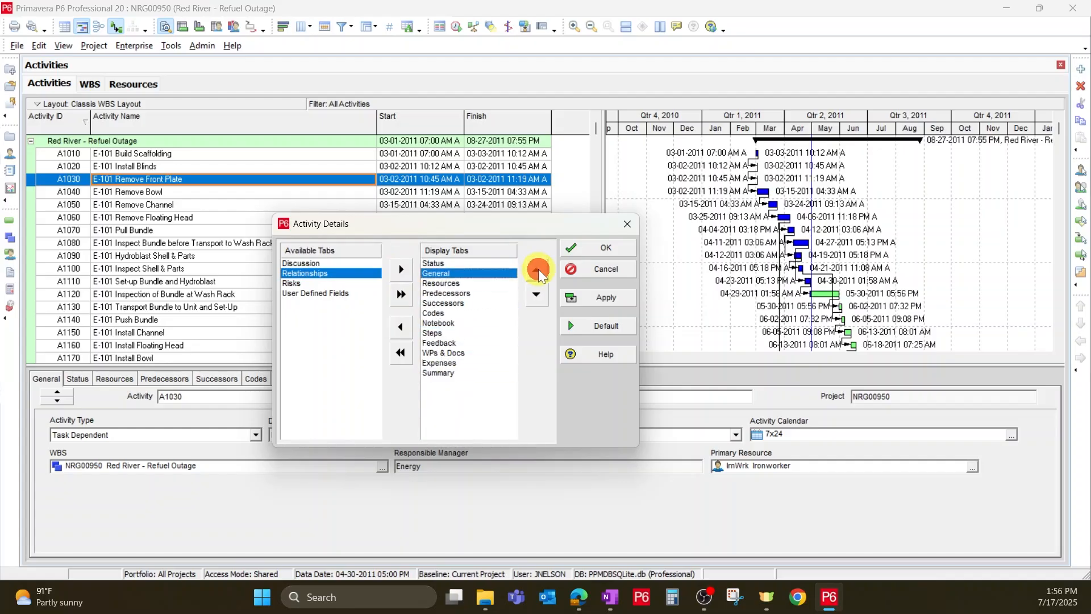
{"action": "left_click", "coordinate": [538, 268]}
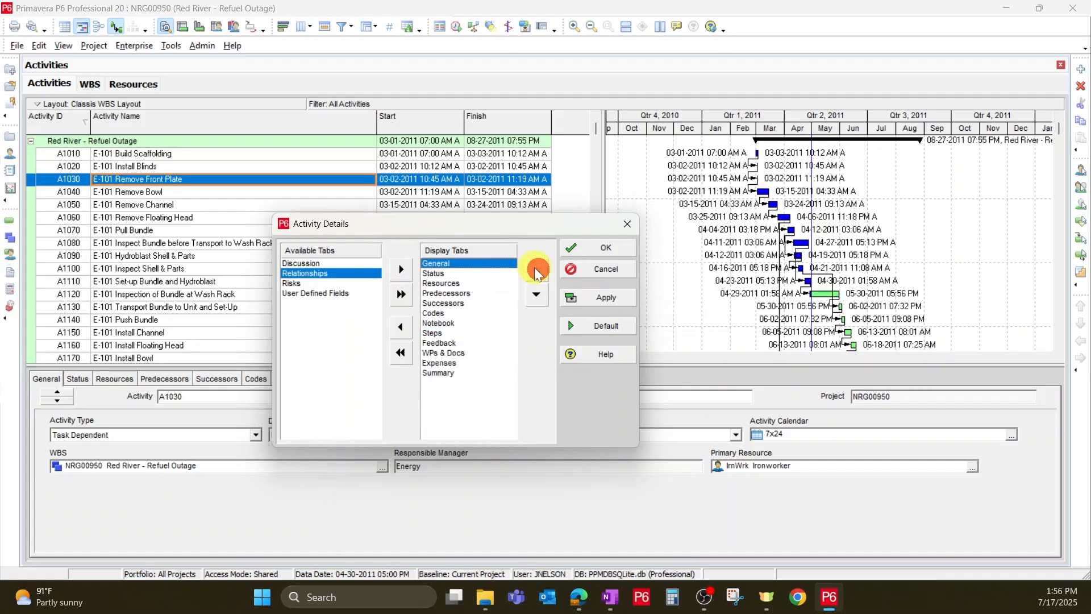
{"action": "left_click", "coordinate": [620, 228]}
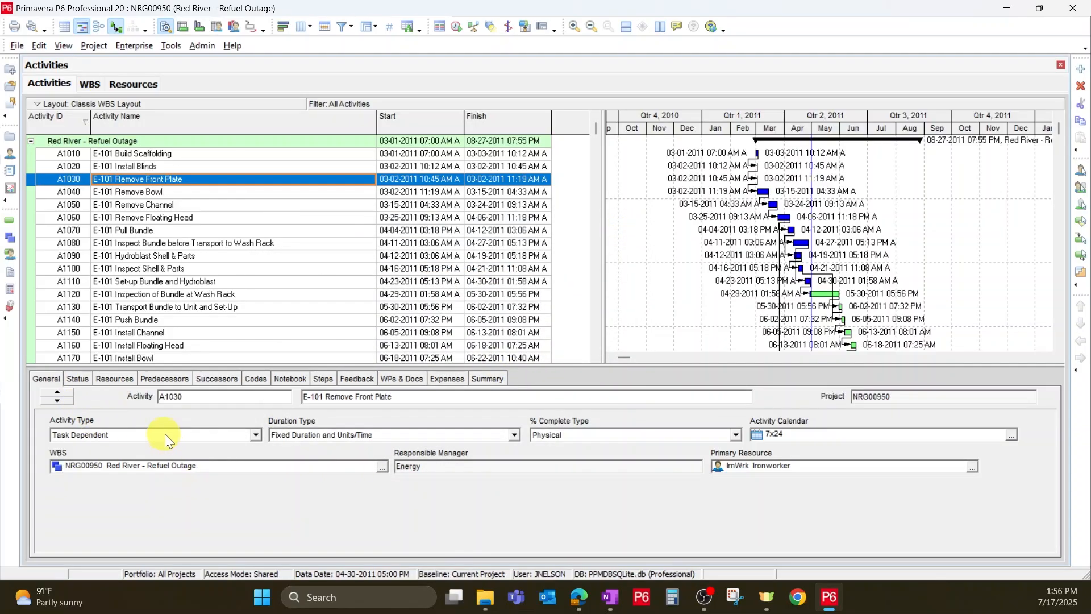
Step: Examine the activity type choices and status details of E-101 Remove Front Plate, including which labor, nonlabor and material categories can be shown
{"action": "left_click", "coordinate": [257, 430]}
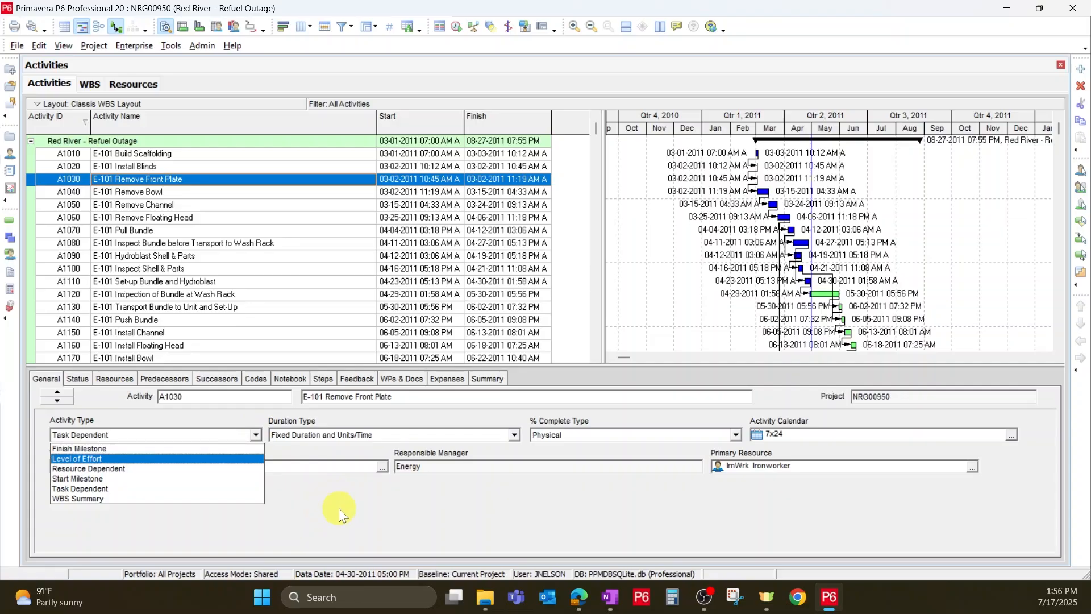
{"action": "left_click", "coordinate": [366, 500]}
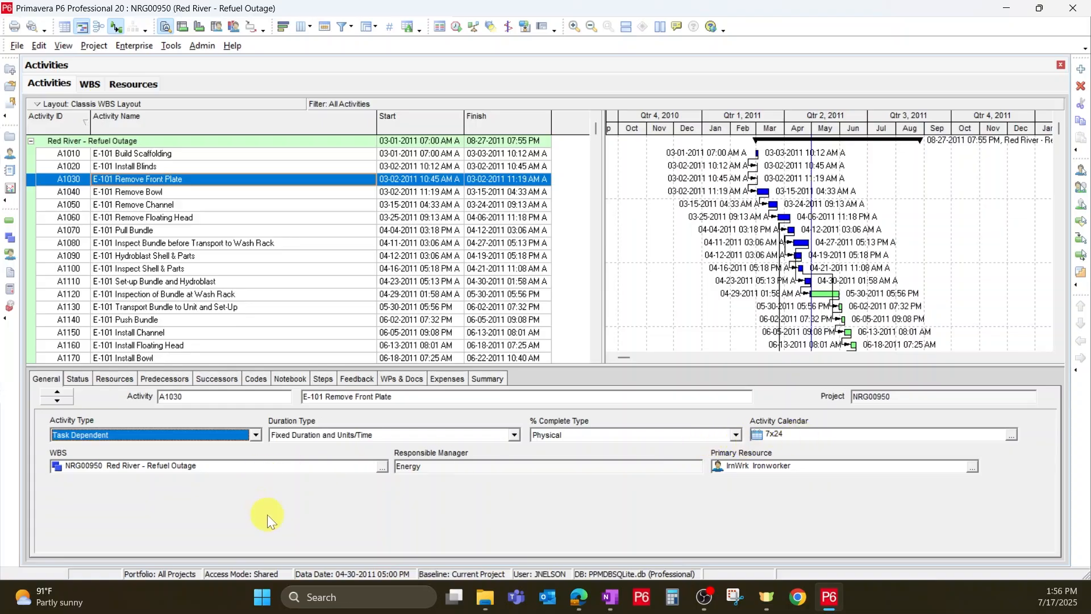
{"action": "left_click", "coordinate": [84, 379]}
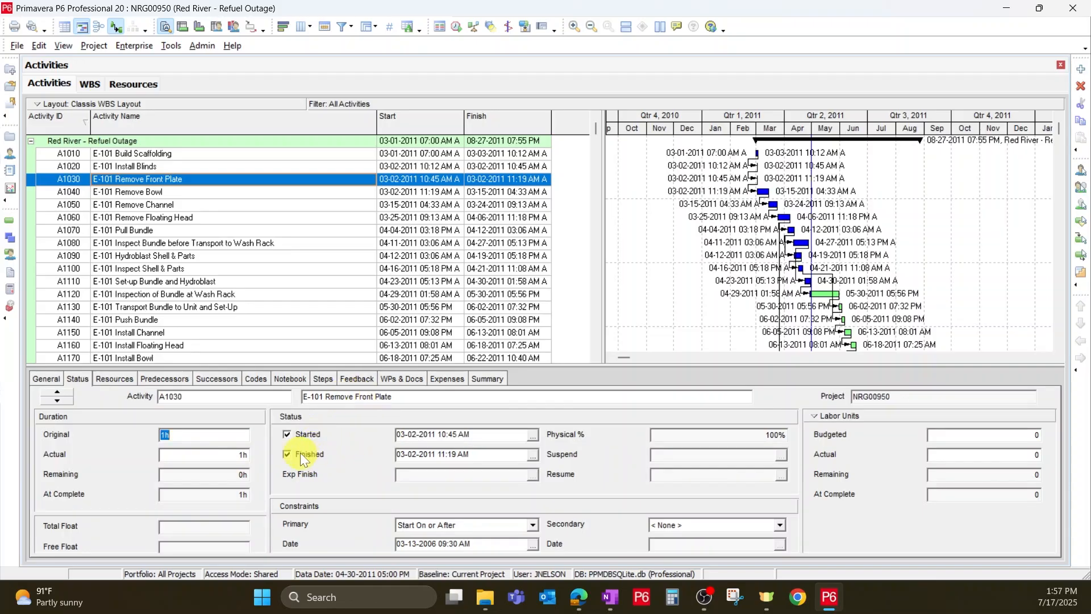
{"action": "left_click_drag", "start_coordinate": [330, 367], "coordinate": [331, 327]}
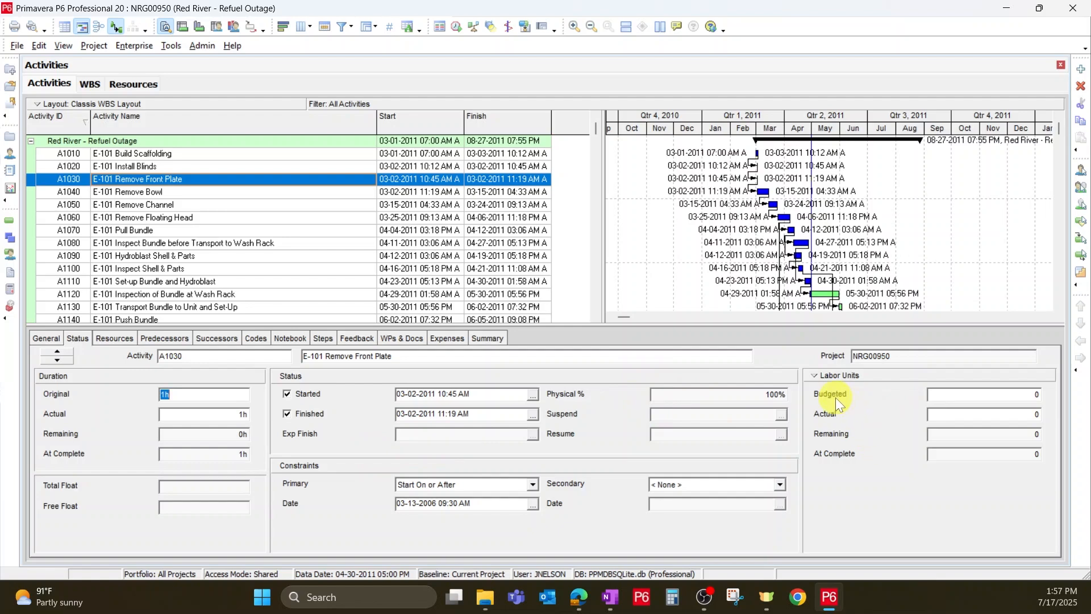
{"action": "left_click", "coordinate": [838, 377]}
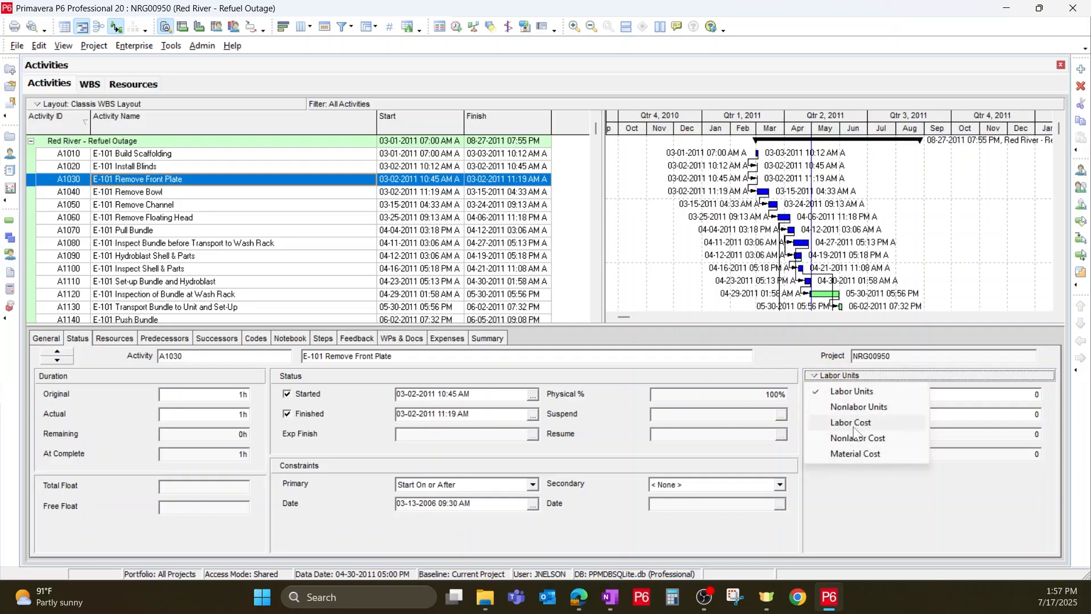
{"action": "left_click", "coordinate": [837, 513]}
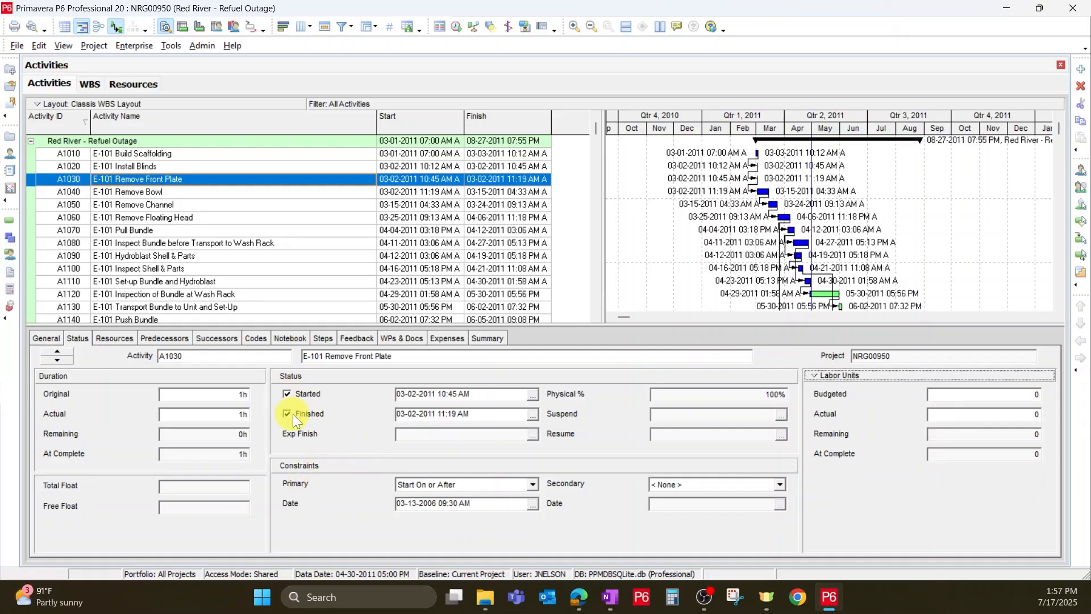
{"action": "left_click", "coordinate": [451, 356]}
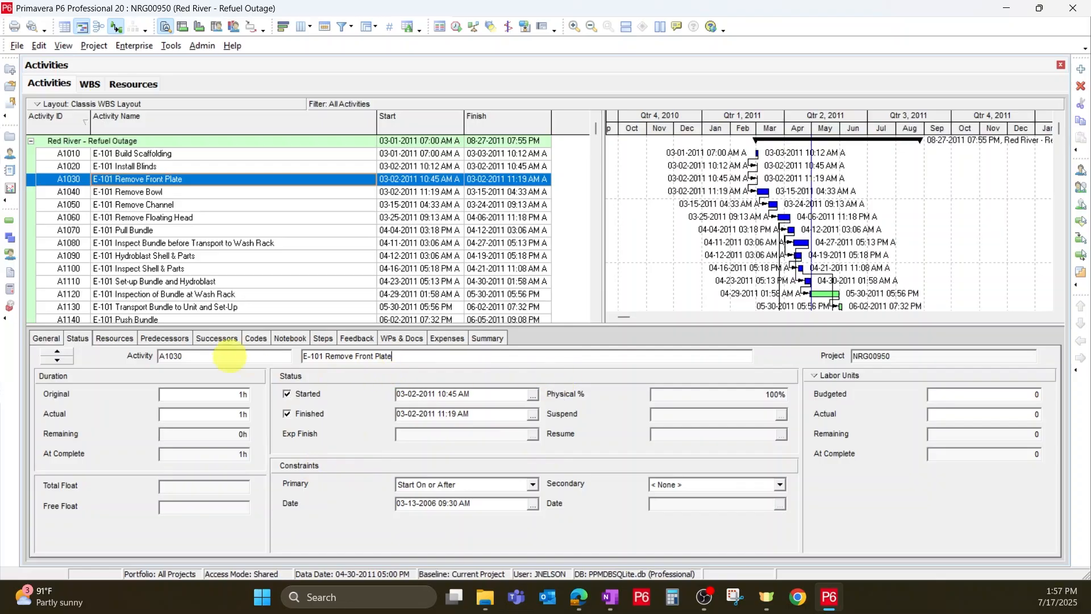
Step: View the resources and predecessors of E-101 Remove Front Plate, and look through the assignable predecessors without assigning any
{"action": "left_click", "coordinate": [108, 339]}
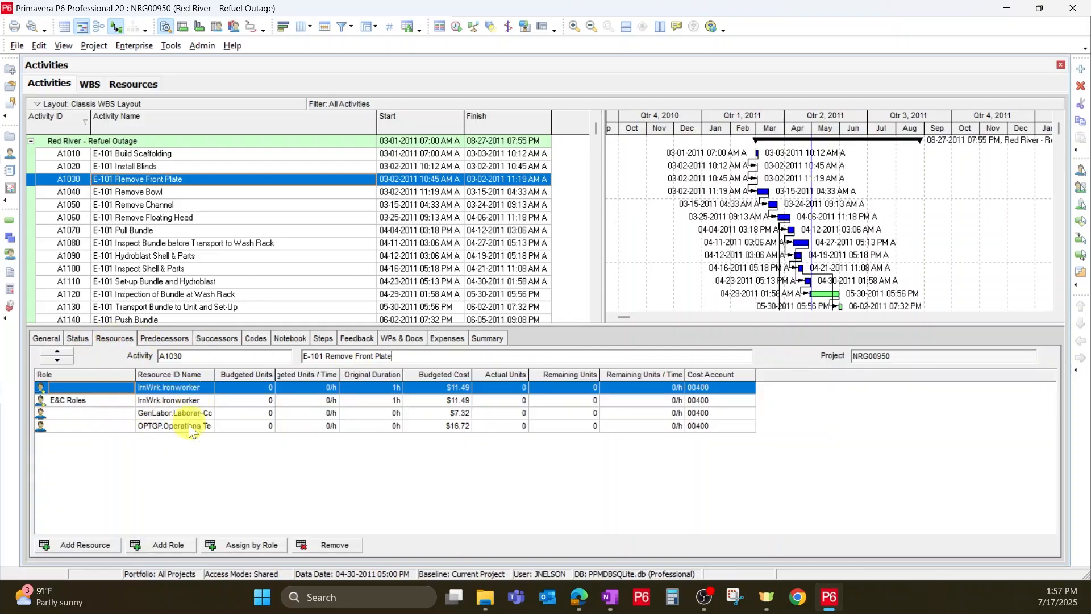
{"action": "left_click", "coordinate": [170, 341]}
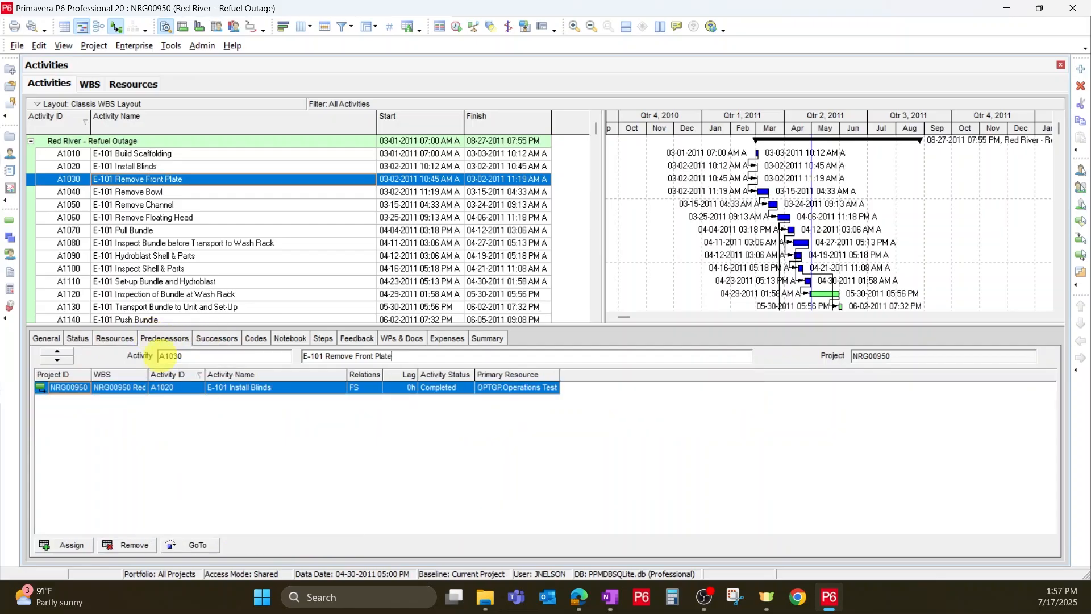
{"action": "left_click", "coordinate": [62, 545]}
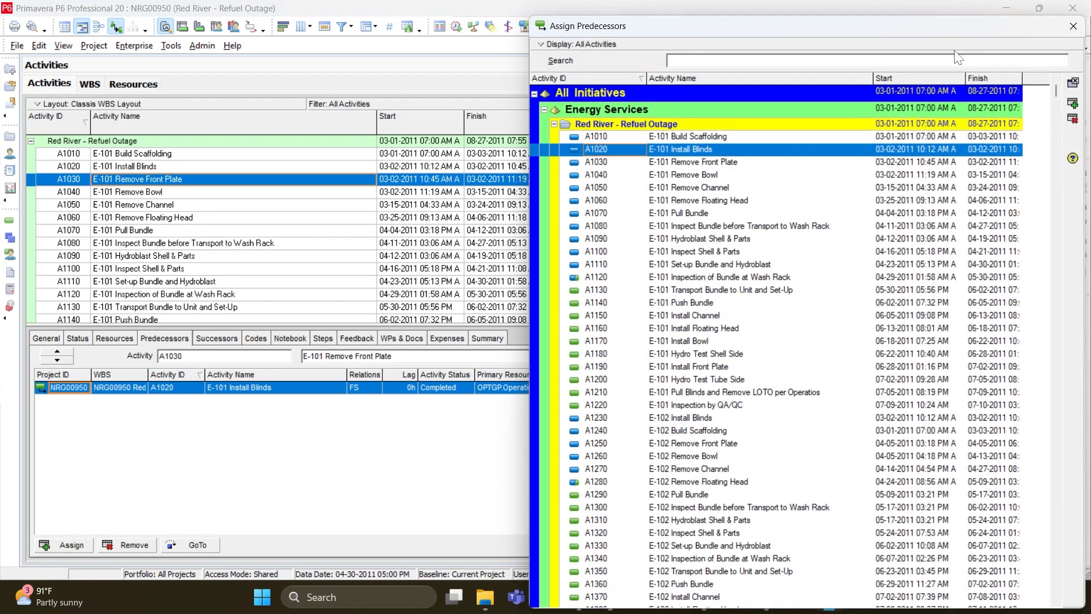
{"action": "left_click", "coordinate": [705, 235]}
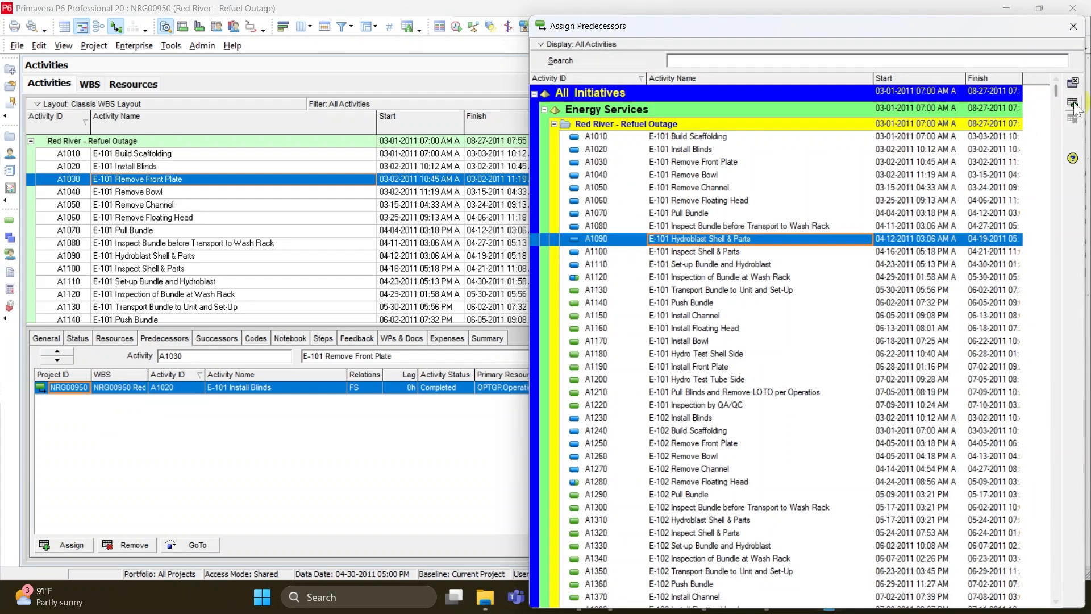
{"action": "left_click", "coordinate": [1073, 27]}
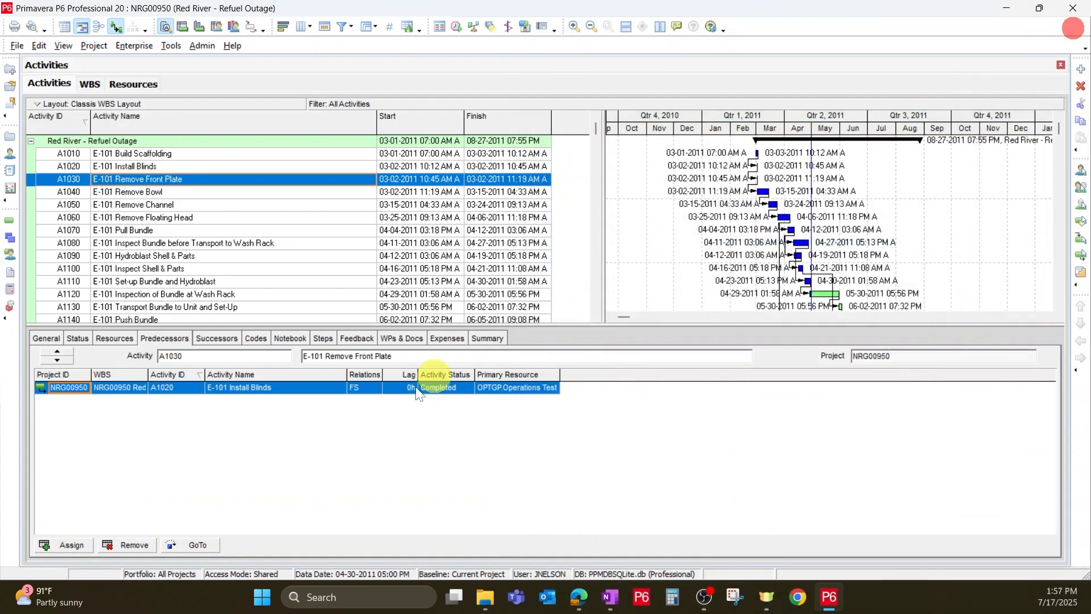
Step: View the successors and activity codes of E-101 Remove Front Plate, and hide the activity details
{"action": "left_click", "coordinate": [204, 339]}
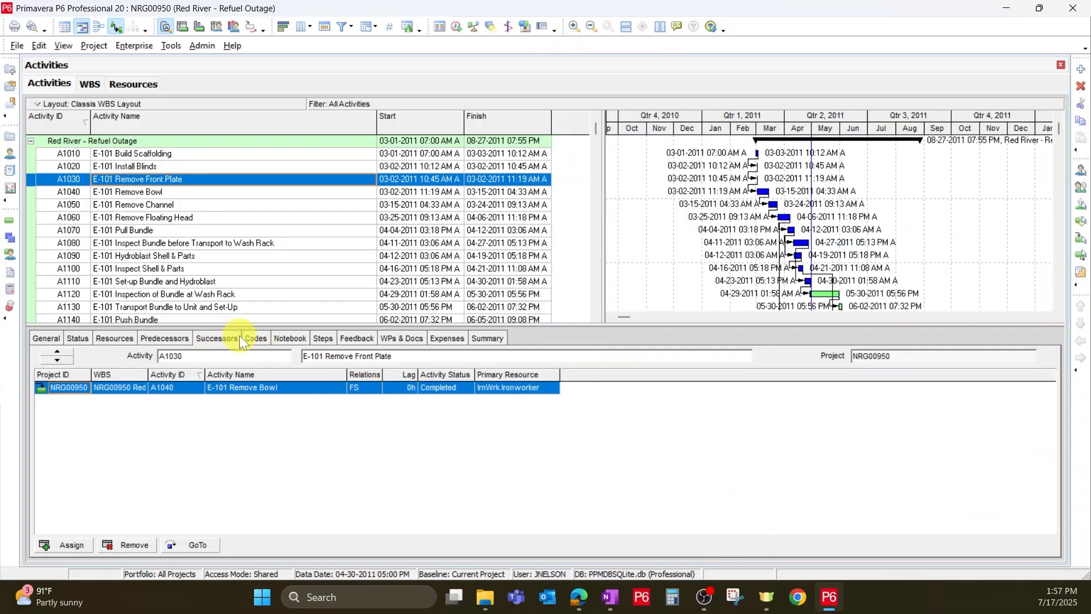
{"action": "left_click", "coordinate": [256, 339]}
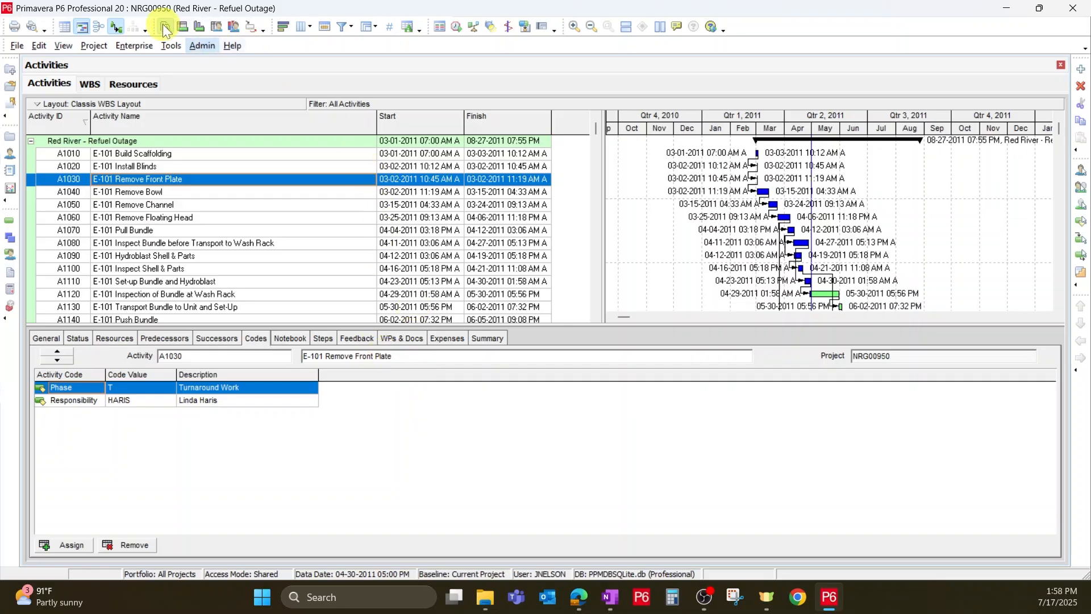
{"action": "right_click", "coordinate": [605, 341]}
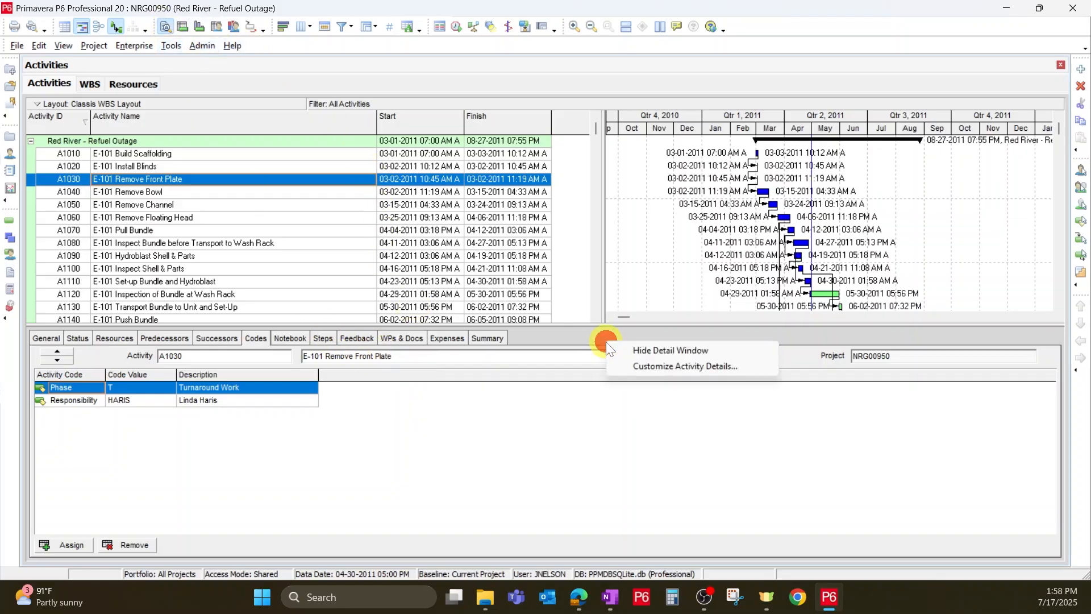
{"action": "left_click", "coordinate": [662, 350]}
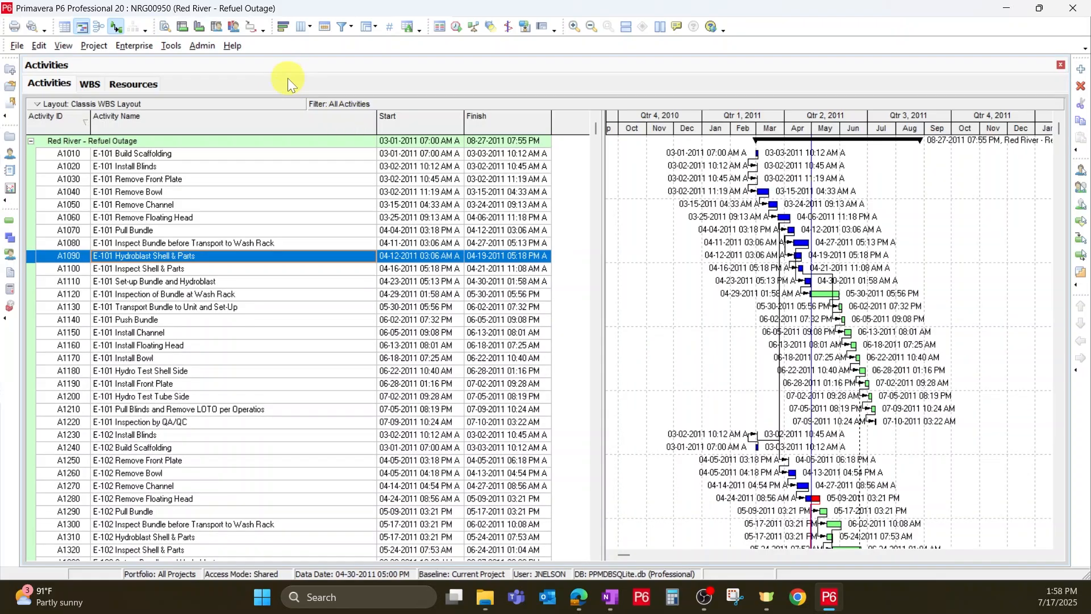
Step: Display the activity usage spreadsheet and the activity usage profile below the Gantt chart, and check which profile display options are offered
{"action": "left_click", "coordinate": [181, 25]}
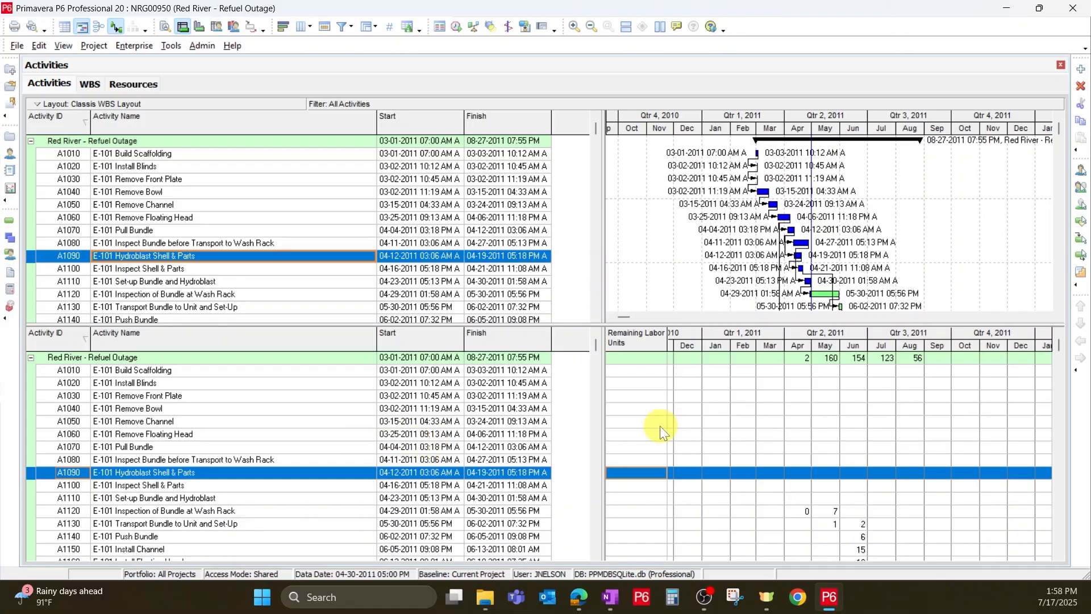
{"action": "left_click", "coordinate": [199, 26]}
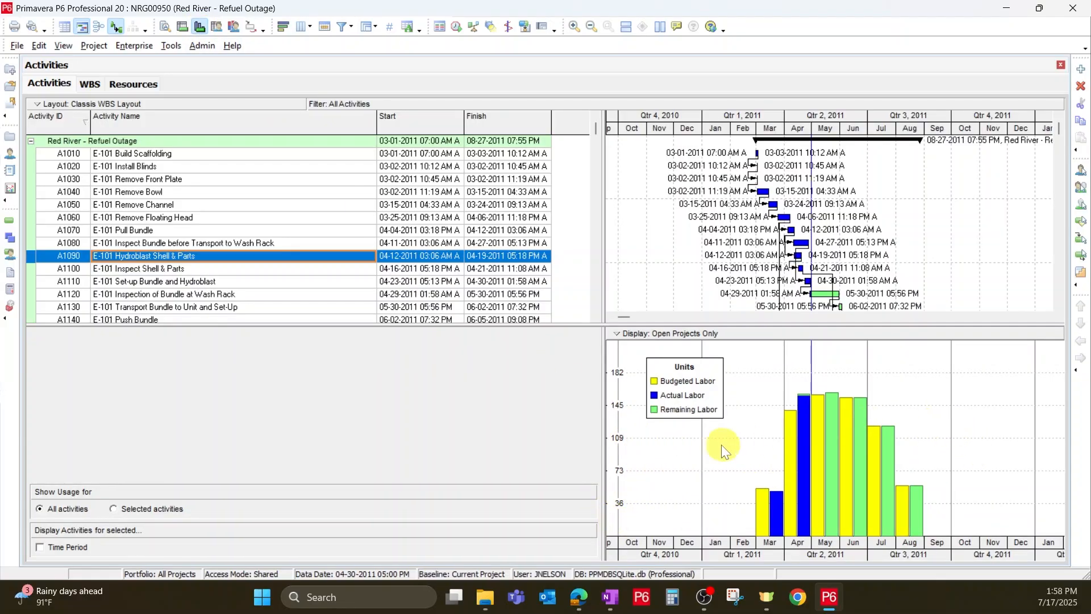
{"action": "right_click", "coordinate": [739, 336]}
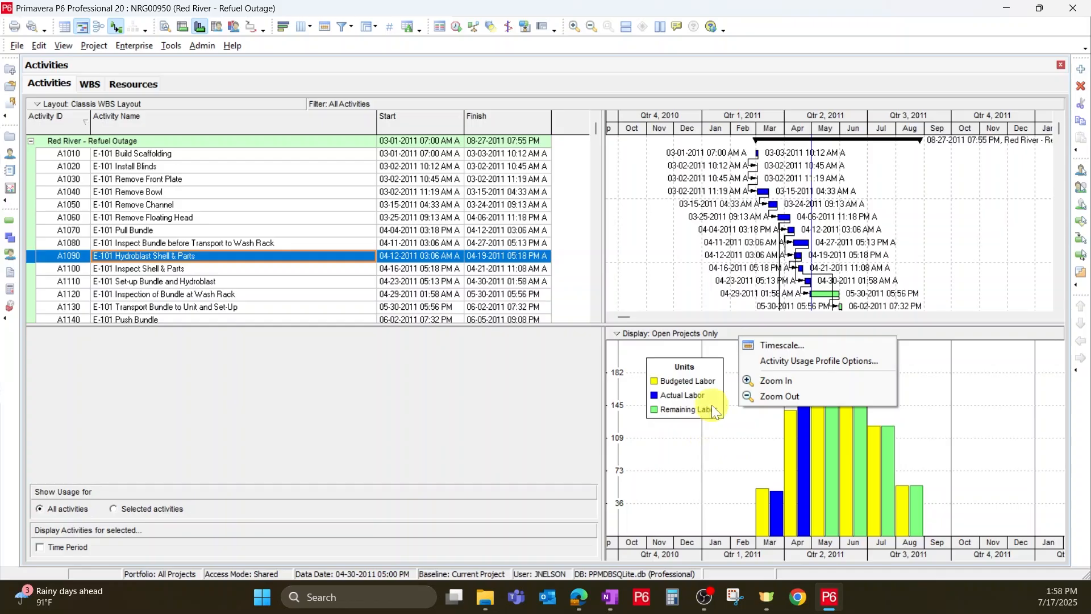
{"action": "right_click", "coordinate": [949, 336]}
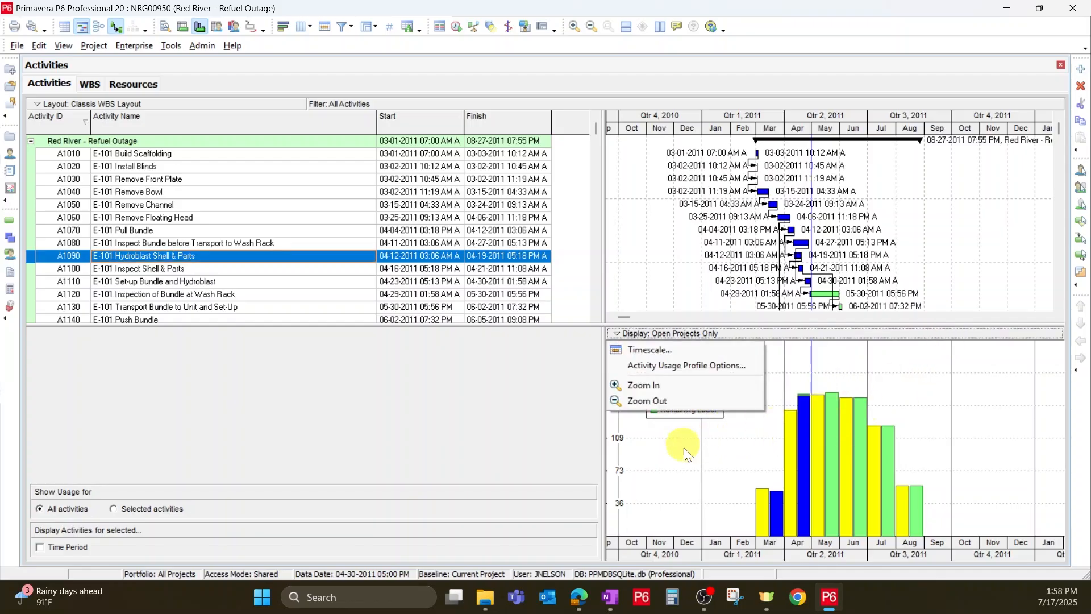
{"action": "left_click", "coordinate": [574, 401]}
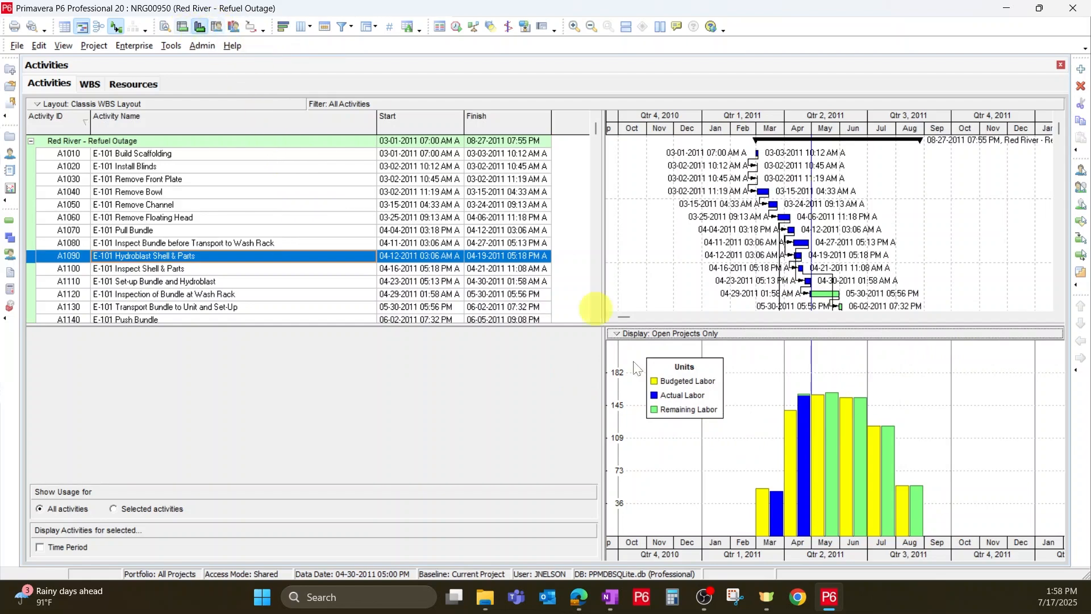
Step: Display the resource usage spreadsheet, resource usage profile and trace logic in turn below the Gantt chart, and return to the activity details
{"action": "left_click", "coordinate": [215, 26]}
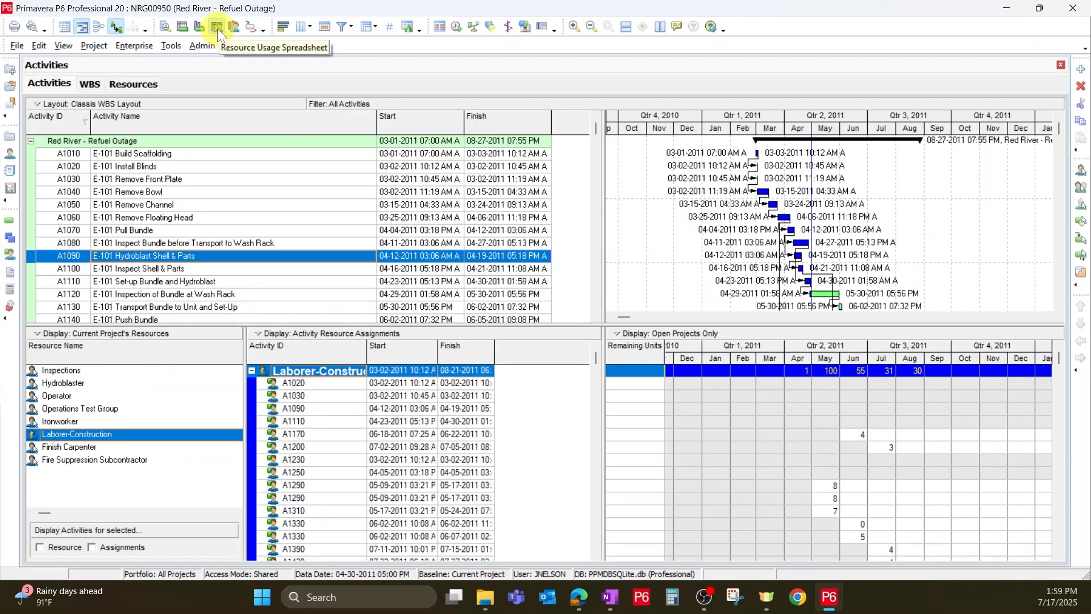
{"action": "left_click", "coordinate": [239, 26]}
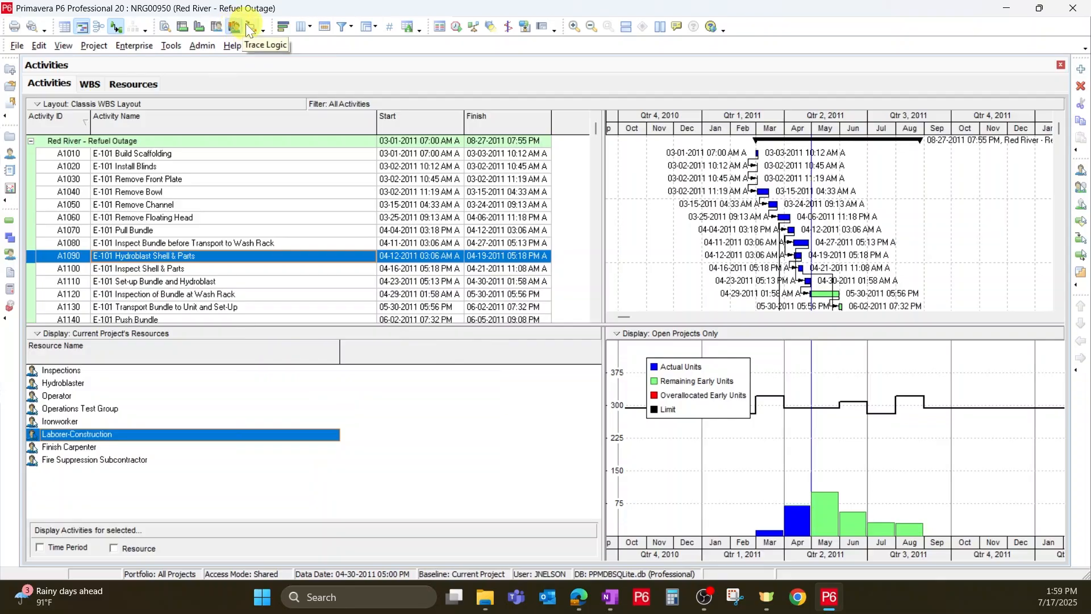
{"action": "left_click", "coordinate": [248, 29]}
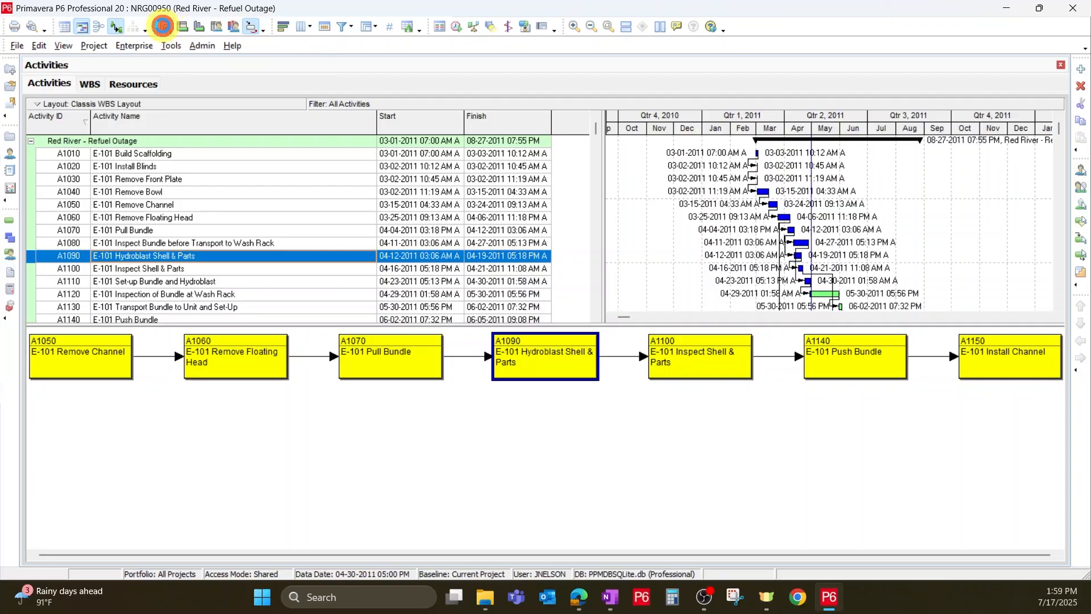
{"action": "left_click", "coordinate": [166, 27]}
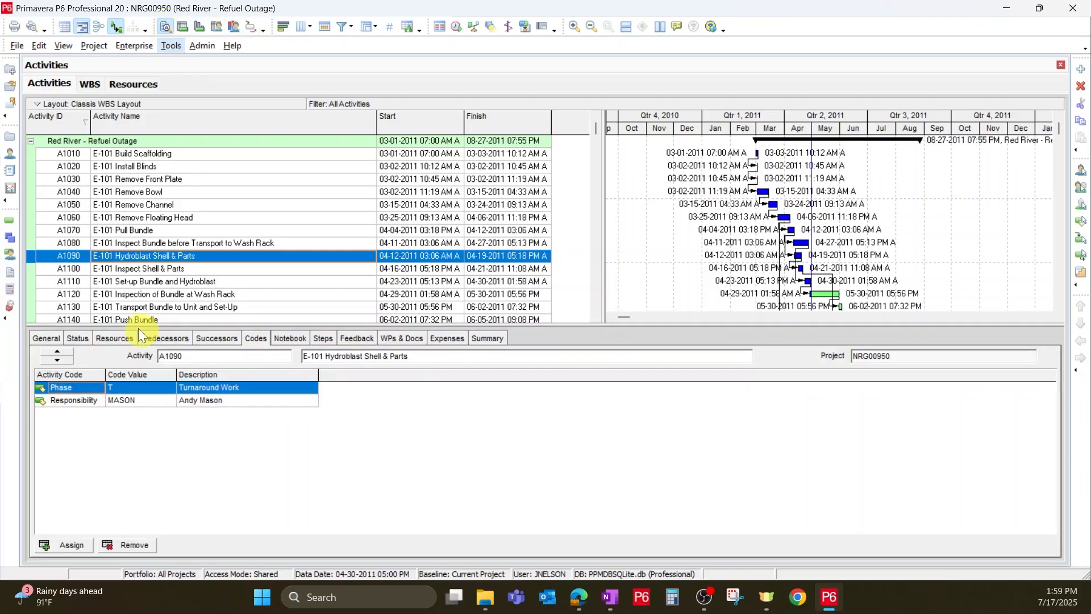
Step: View the general details of E-101 Hydroblast Shell & Parts, and look through the Gantt chart's bar definitions
{"action": "left_click", "coordinate": [48, 340]}
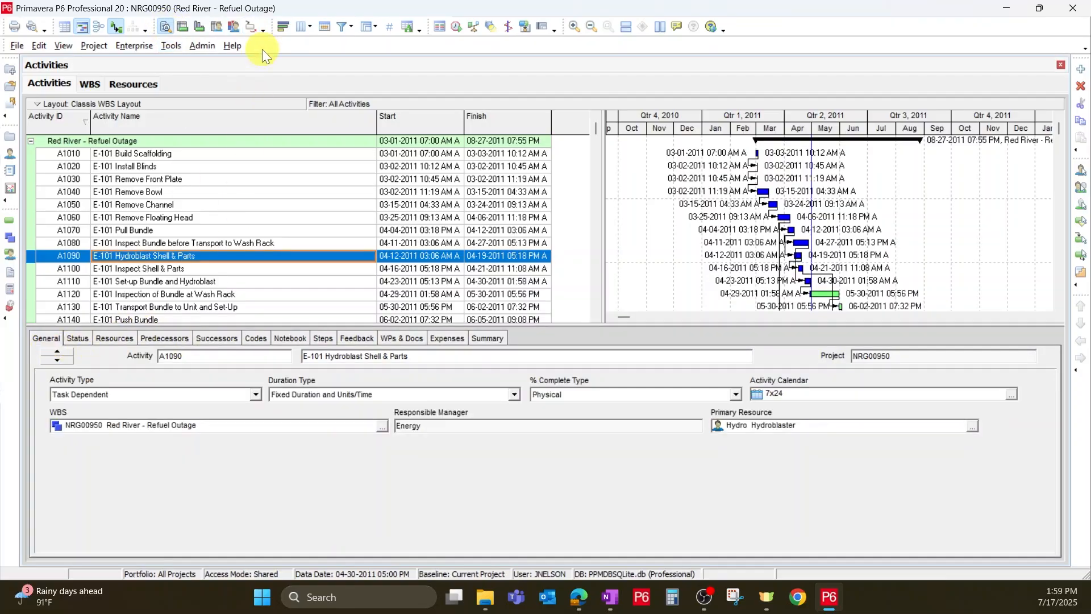
{"action": "left_click", "coordinate": [283, 27]}
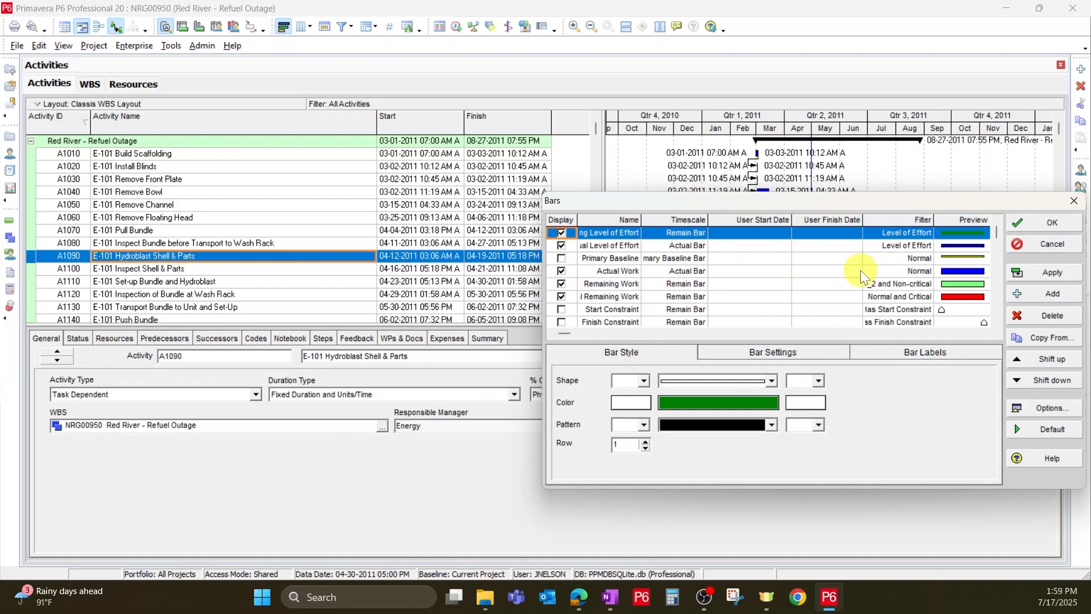
{"action": "scroll", "coordinate": [786, 271], "scroll_direction": "down", "scroll_amount": 4}
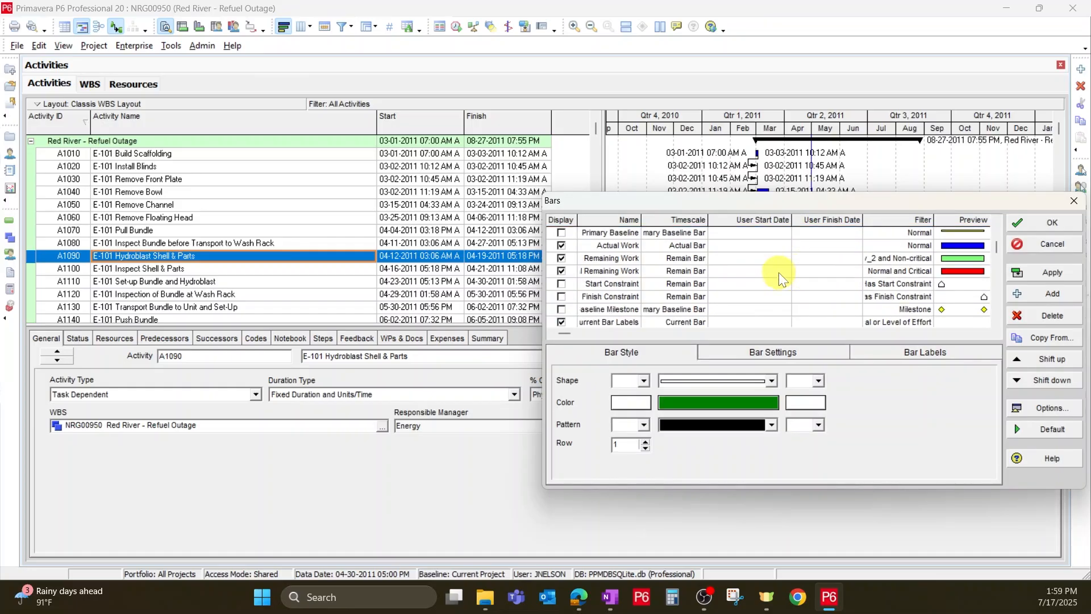
{"action": "scroll", "coordinate": [777, 287], "scroll_direction": "up", "scroll_amount": 4}
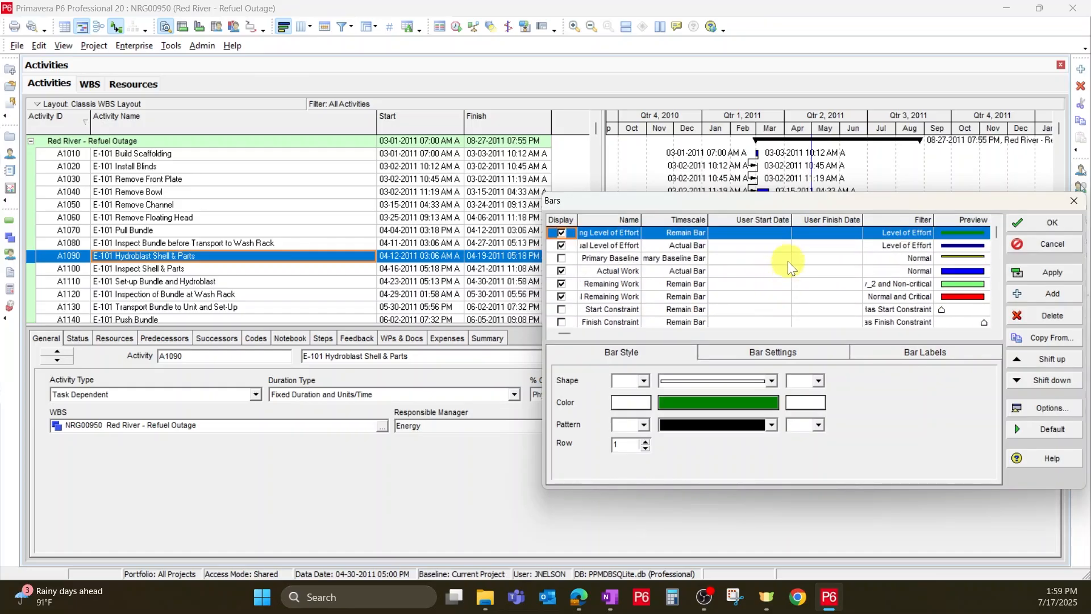
{"action": "left_click", "coordinate": [1062, 223]}
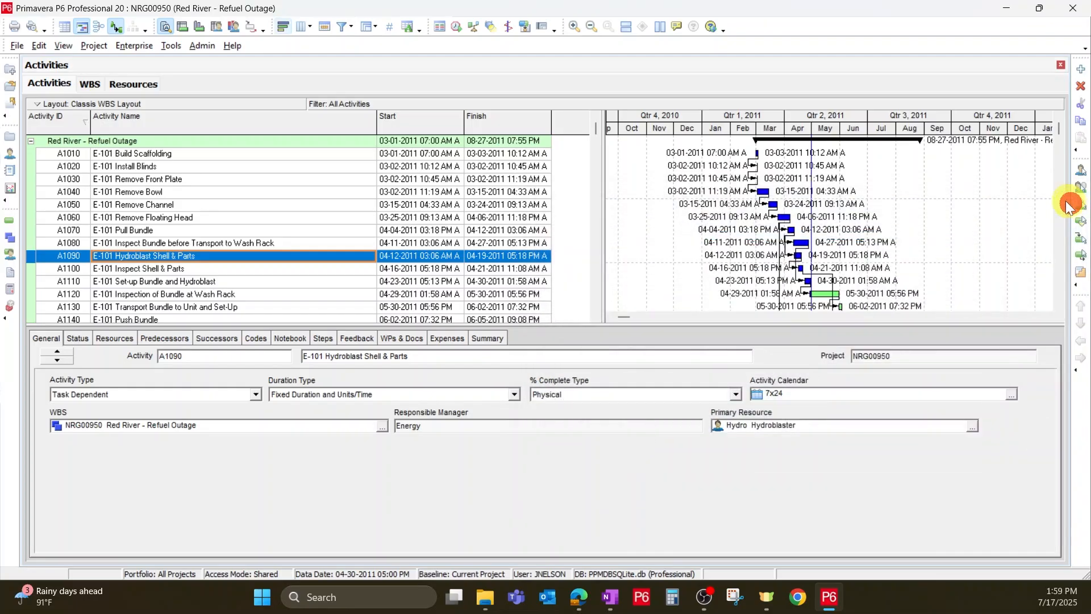
Step: Add Actual Duration from the Durations category to the selected columns of the activity table
{"action": "left_click", "coordinate": [302, 25]}
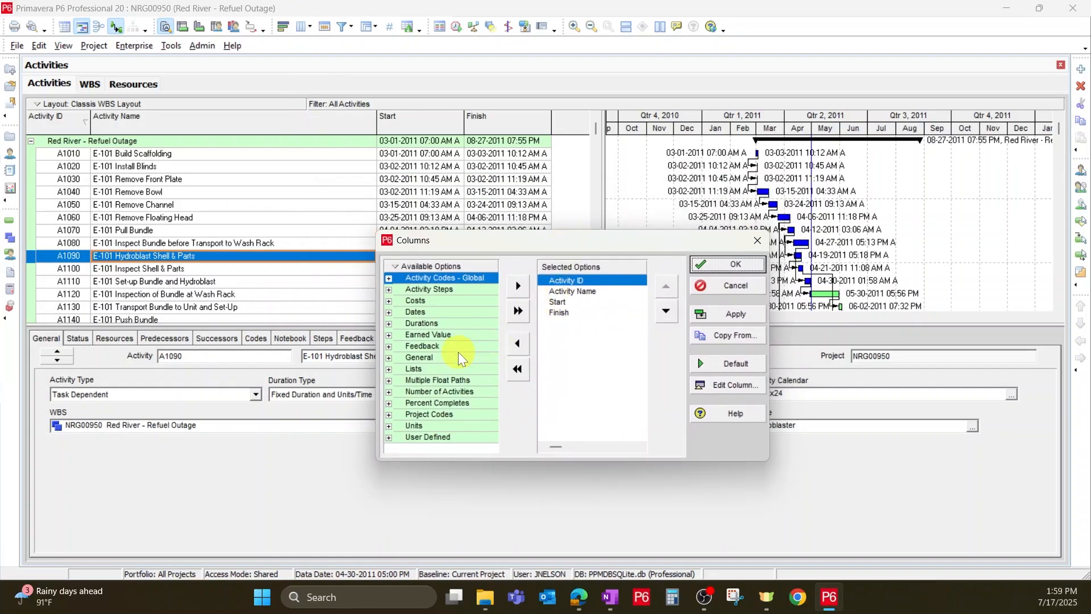
{"action": "left_click_drag", "start_coordinate": [510, 240], "coordinate": [760, 105]}
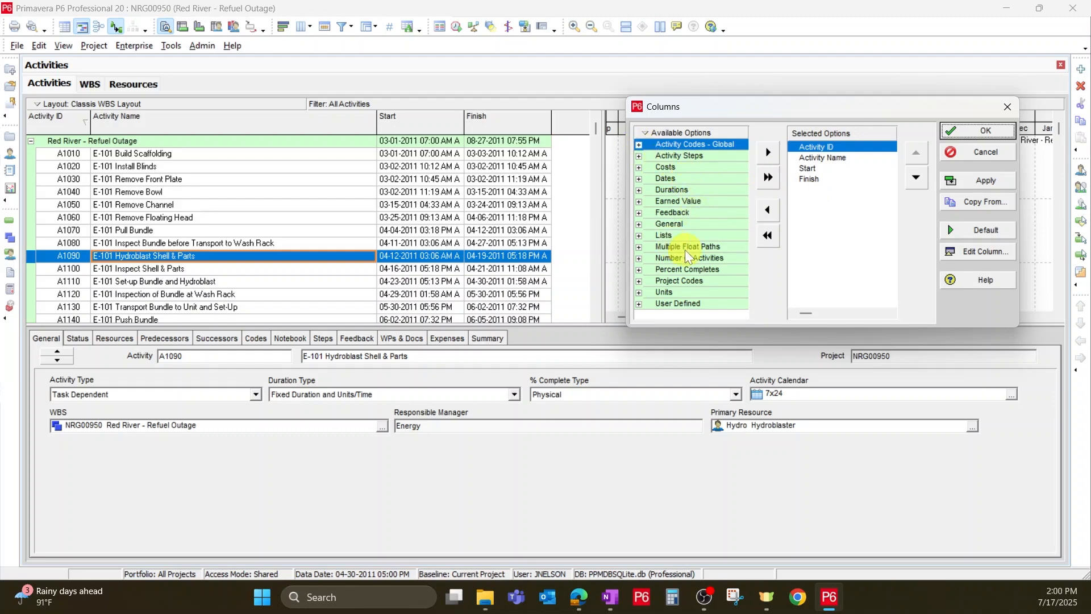
{"action": "left_click", "coordinate": [638, 155]}
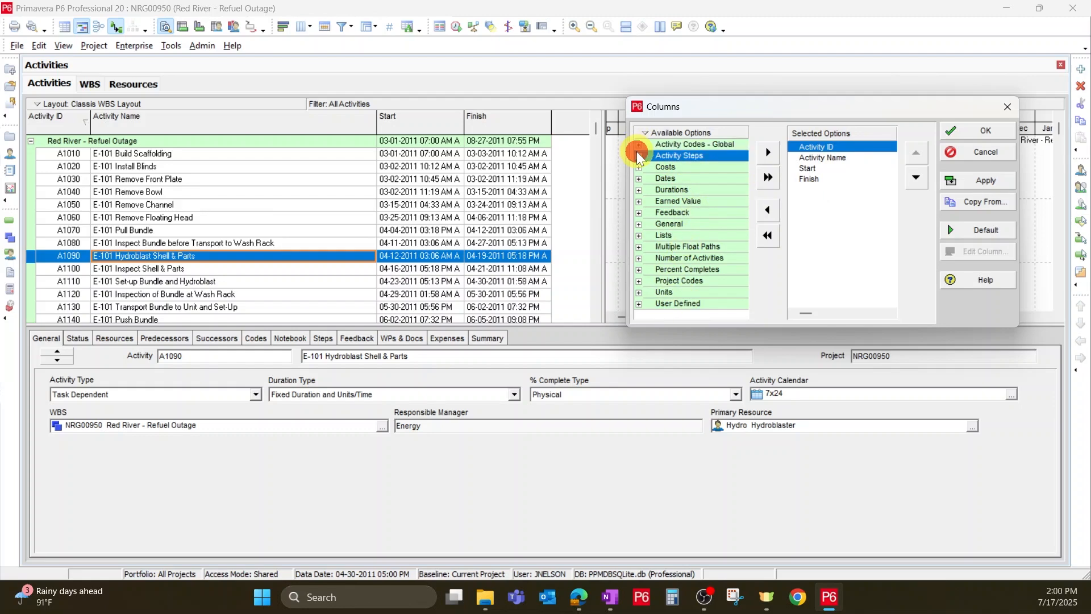
{"action": "left_click", "coordinate": [639, 190]}
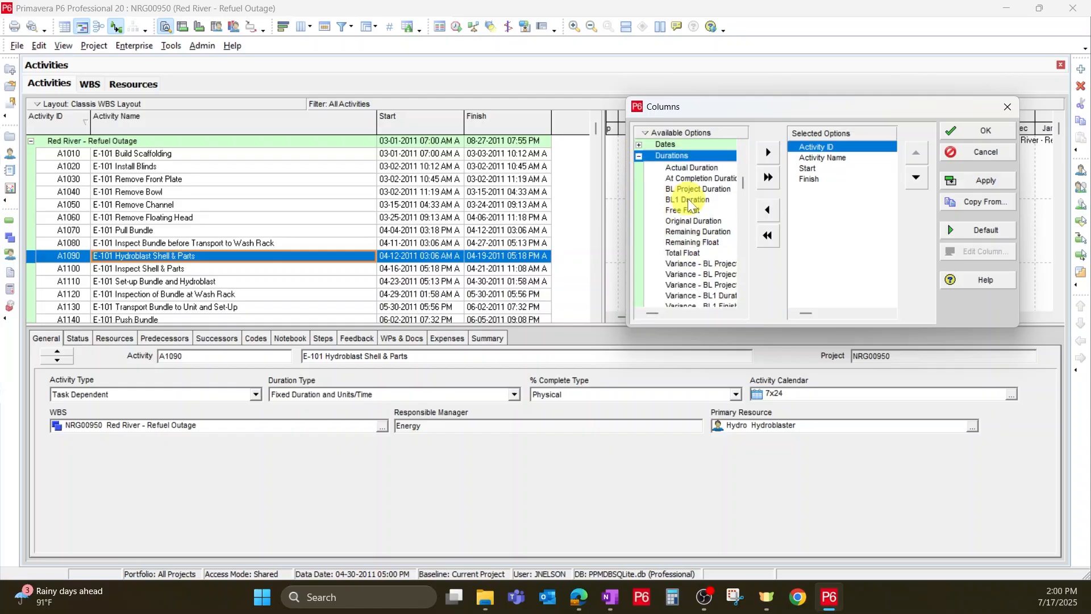
{"action": "scroll", "coordinate": [689, 227], "scroll_direction": "down", "scroll_amount": 2}
{"action": "scroll", "coordinate": [690, 256], "scroll_direction": "up", "scroll_amount": 3}
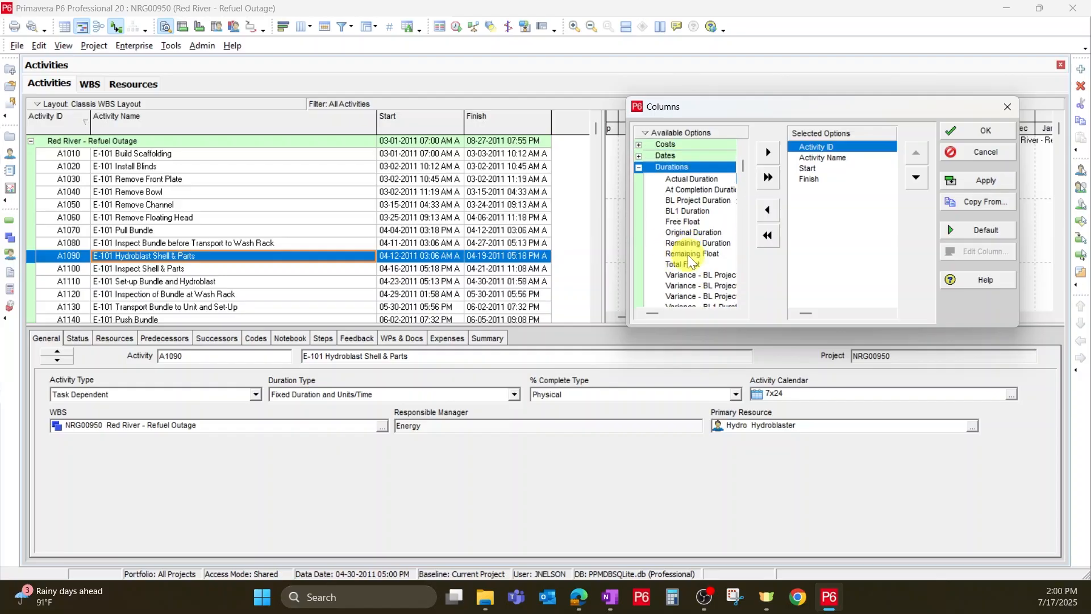
{"action": "scroll", "coordinate": [690, 258], "scroll_direction": "up", "scroll_amount": 1}
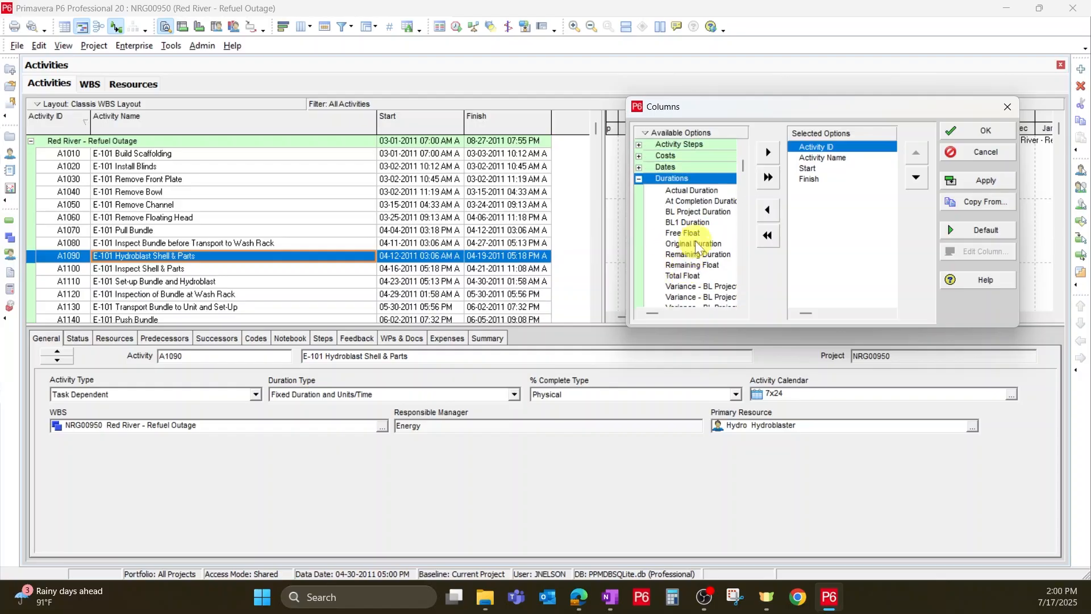
{"action": "left_click", "coordinate": [676, 191]}
{"action": "left_click", "coordinate": [769, 152]}
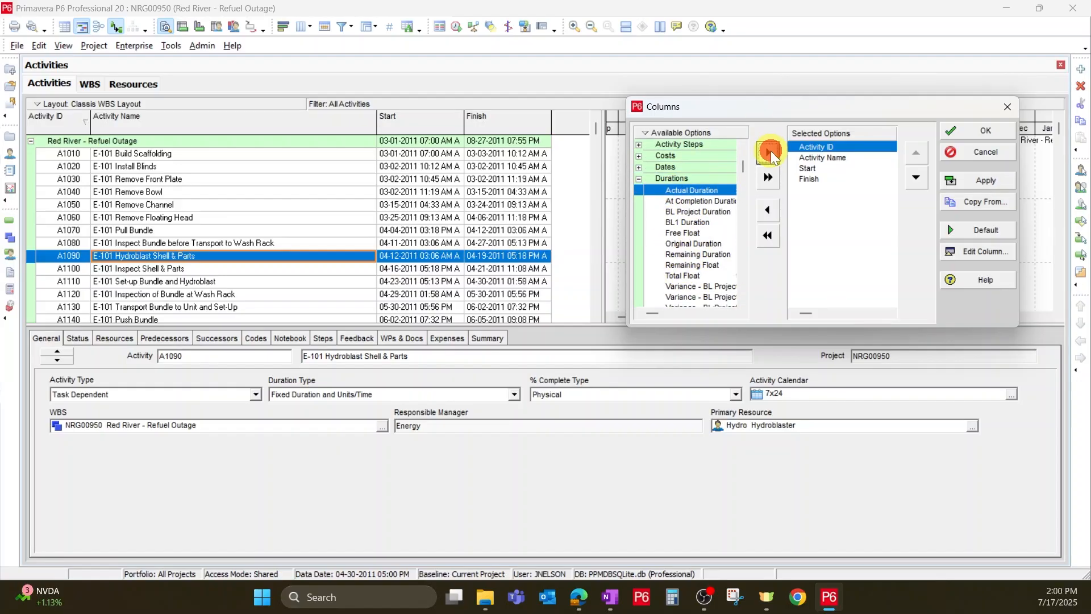
Step: Move Actual Duration below Finish in the column order and apply the column selection to the activity table
{"action": "left_click", "coordinate": [916, 177]}
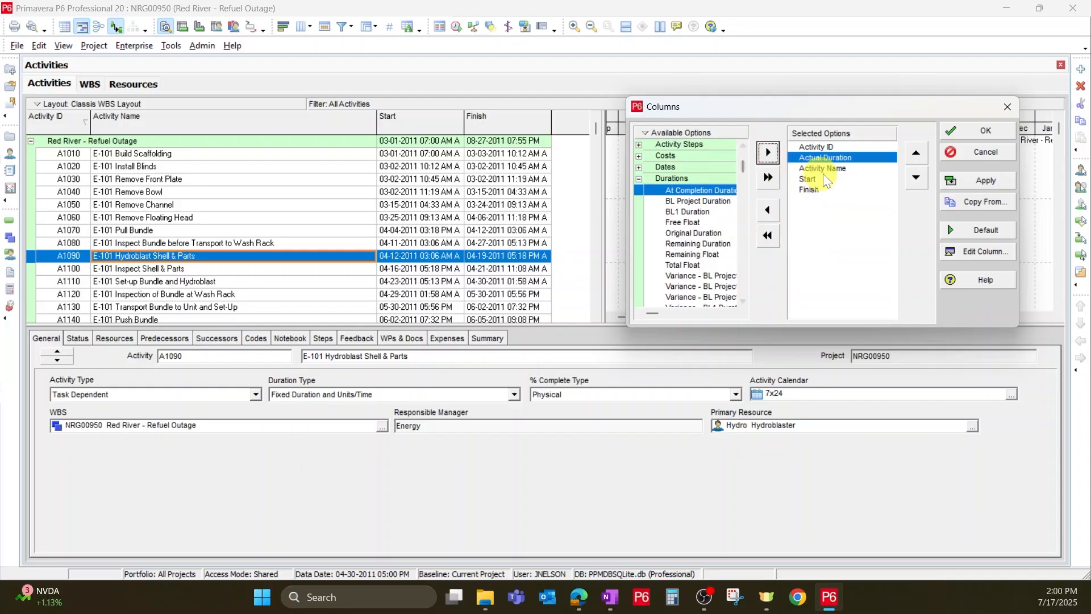
{"action": "left_click", "coordinate": [917, 180]}
{"action": "left_click", "coordinate": [917, 181]}
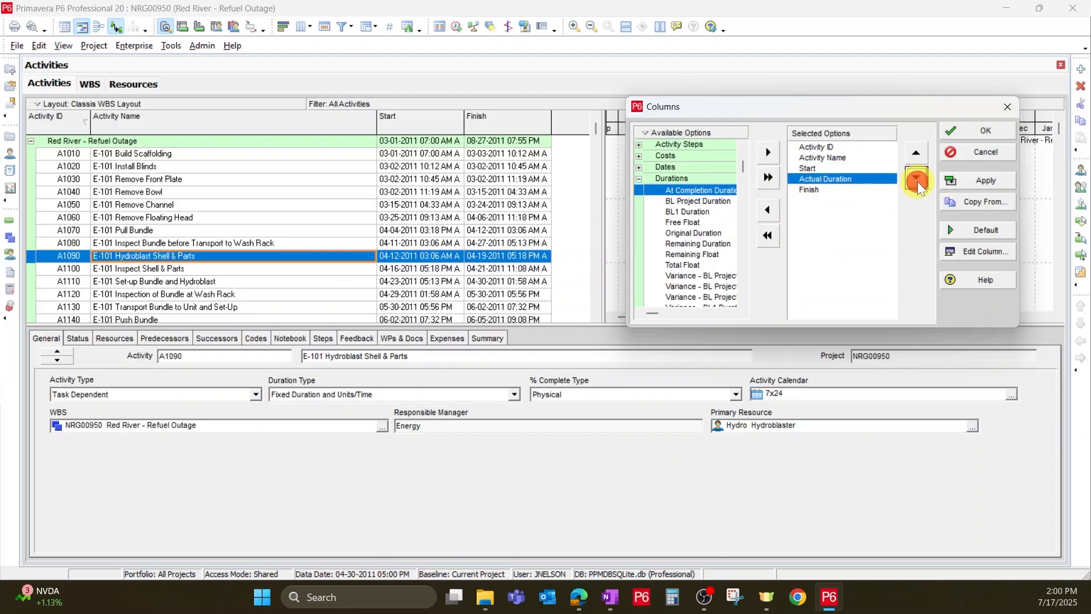
{"action": "left_click", "coordinate": [917, 180]}
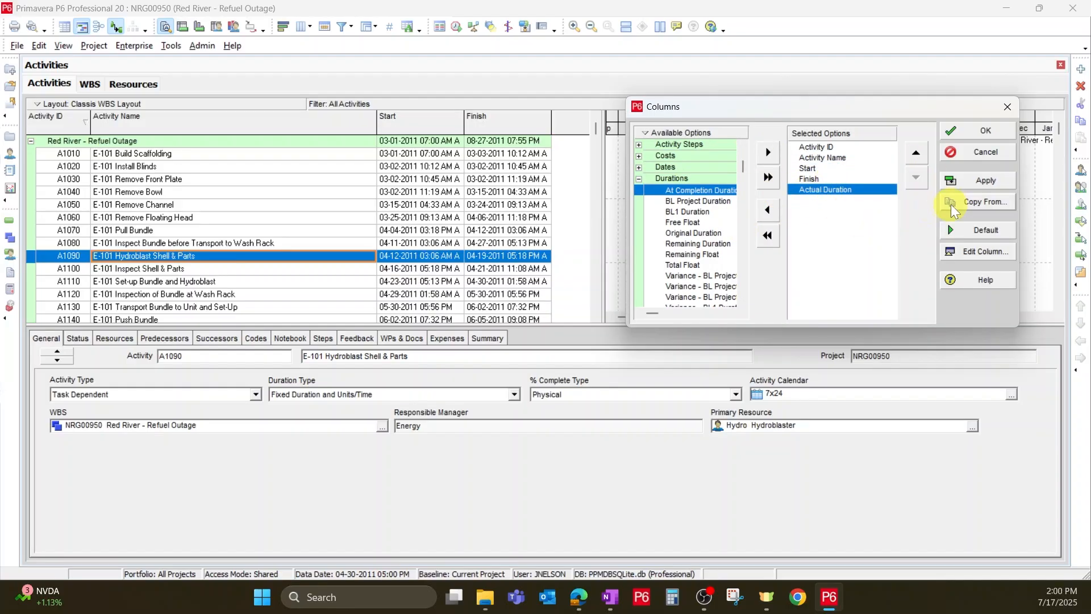
{"action": "left_click", "coordinate": [949, 181]}
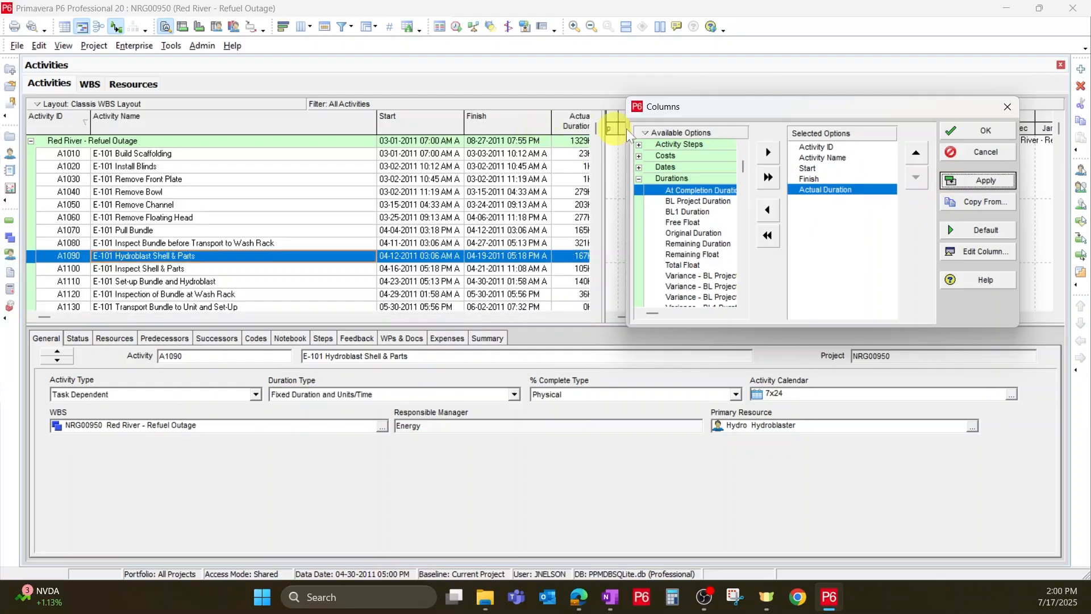
{"action": "left_click_drag", "start_coordinate": [669, 117], "coordinate": [722, 178]}
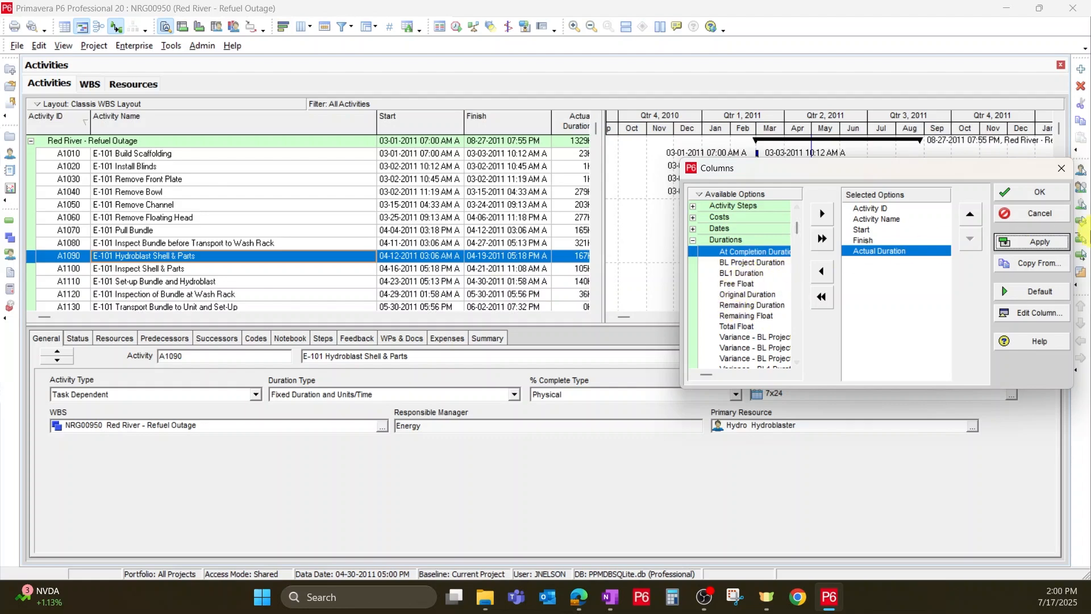
{"action": "left_click", "coordinate": [1064, 171]}
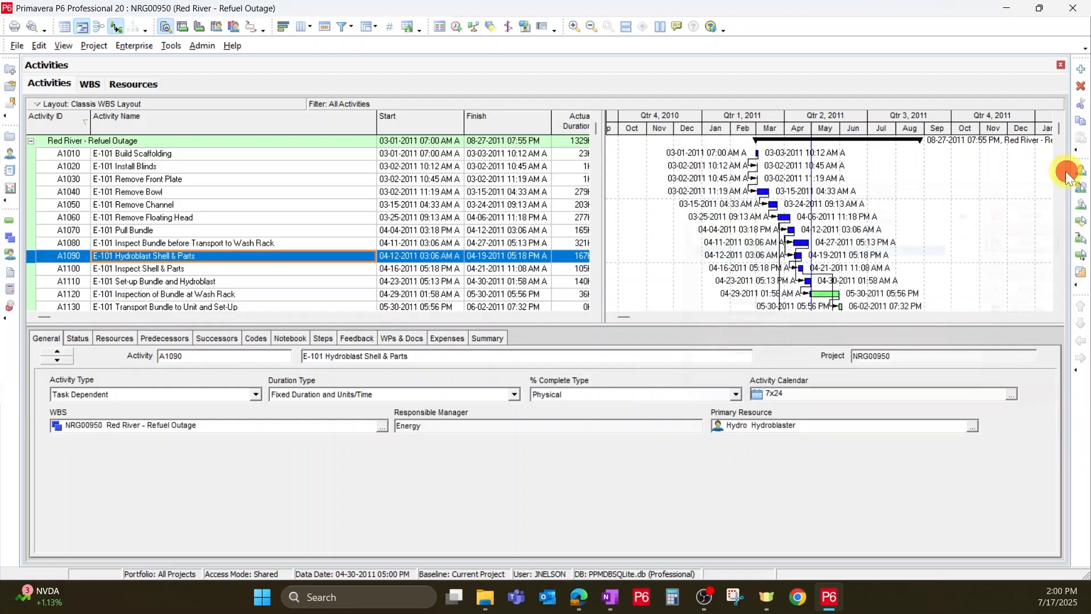
Step: Check the timescale settings with the three-line format selected, and leave them without applying a change
{"action": "left_click", "coordinate": [323, 29]}
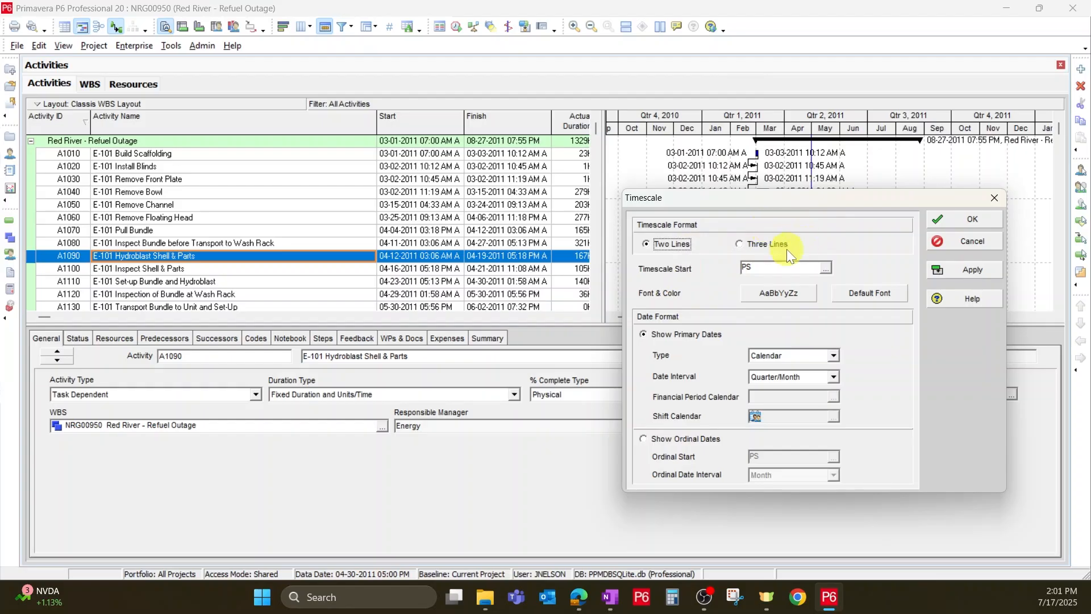
{"action": "left_click", "coordinate": [738, 245]}
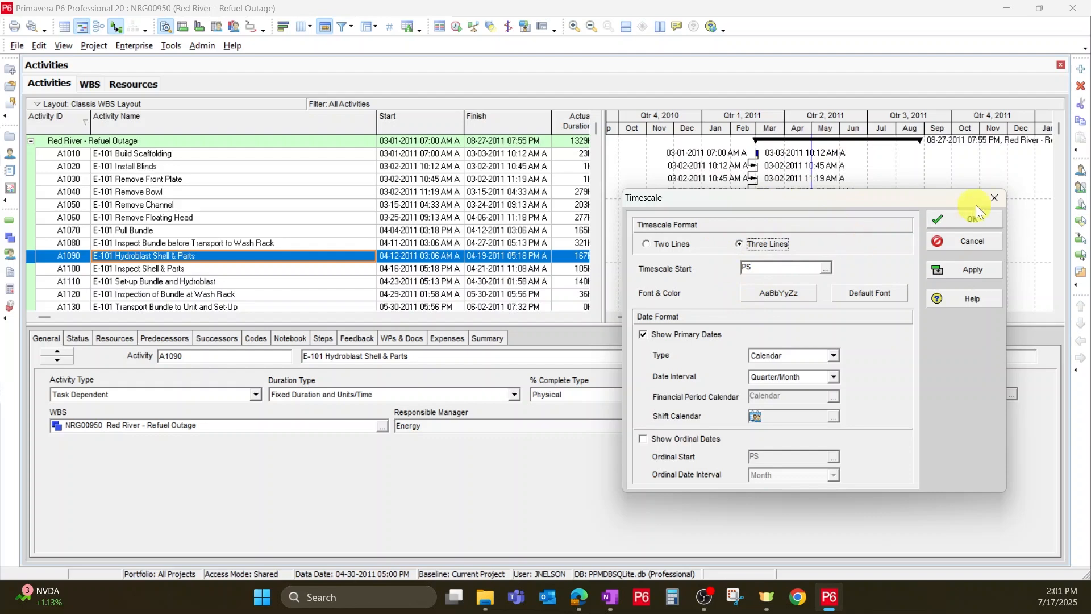
{"action": "left_click", "coordinate": [990, 200]}
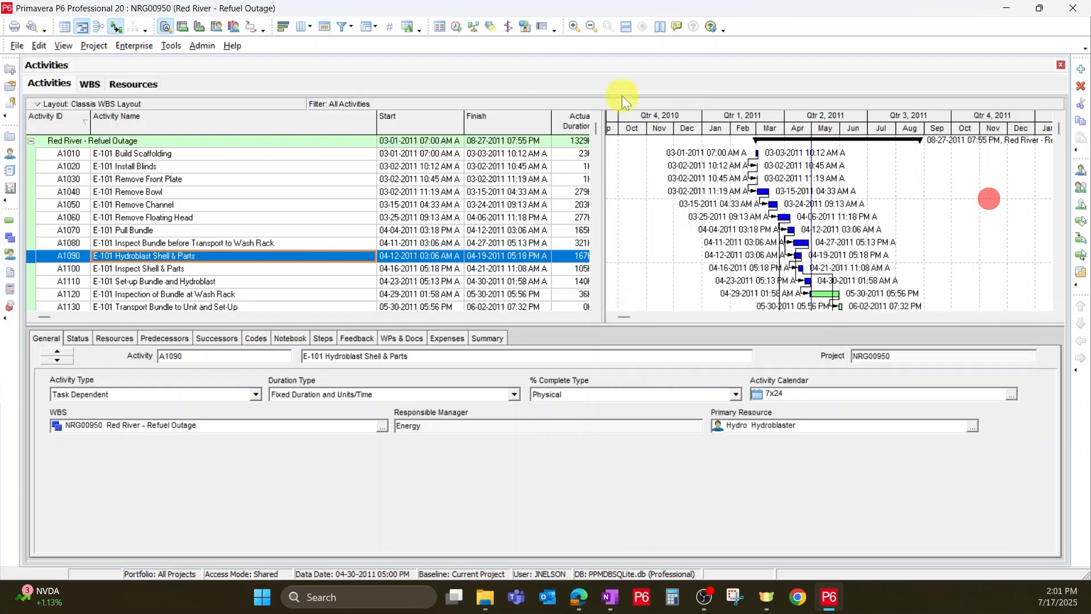
Step: Look through the default, global and user-defined activity filters
{"action": "left_click", "coordinate": [341, 26]}
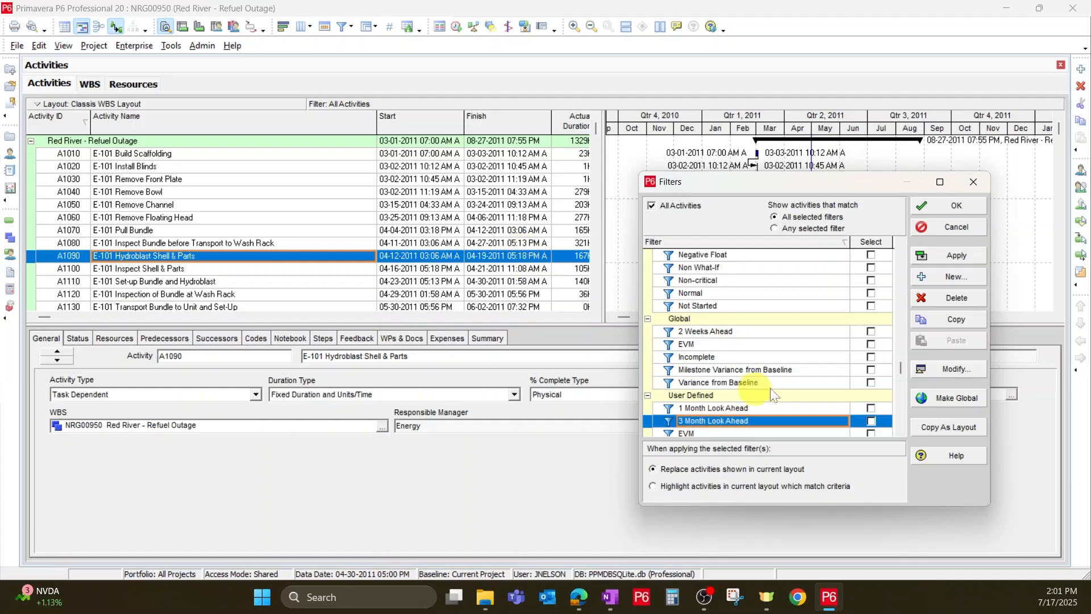
{"action": "scroll", "coordinate": [758, 381], "scroll_direction": "down", "scroll_amount": 2}
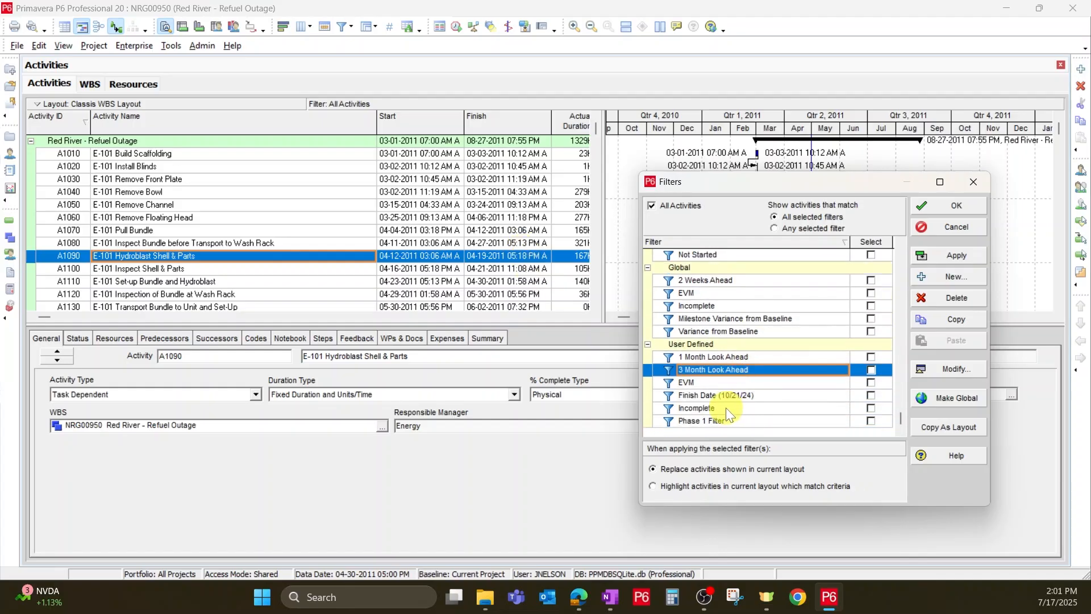
{"action": "left_click", "coordinate": [723, 357]}
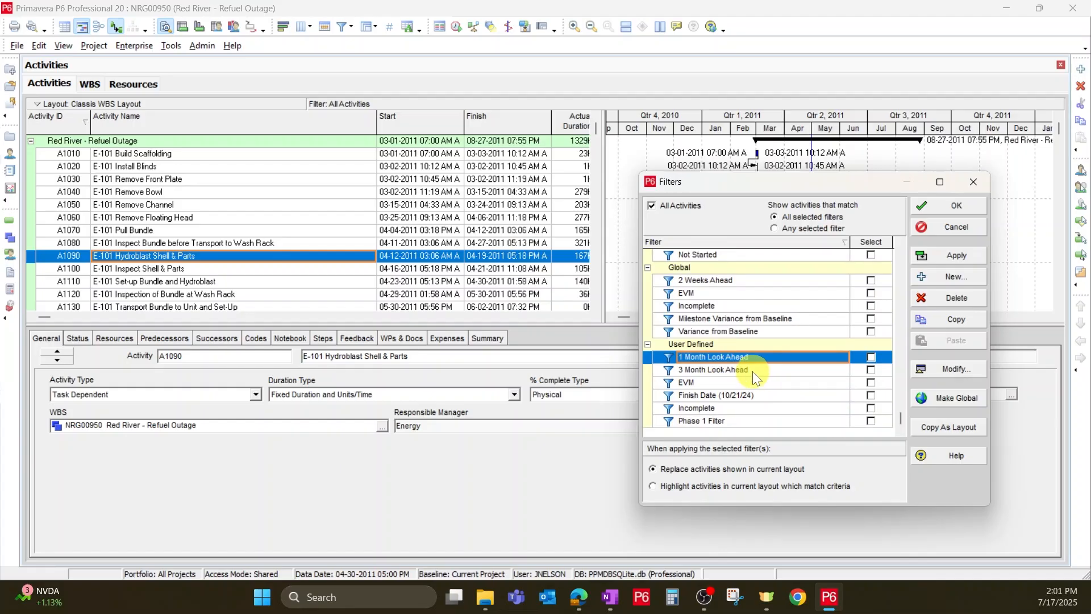
{"action": "scroll", "coordinate": [753, 358], "scroll_direction": "up", "scroll_amount": 3}
{"action": "scroll", "coordinate": [752, 352], "scroll_direction": "up", "scroll_amount": 1}
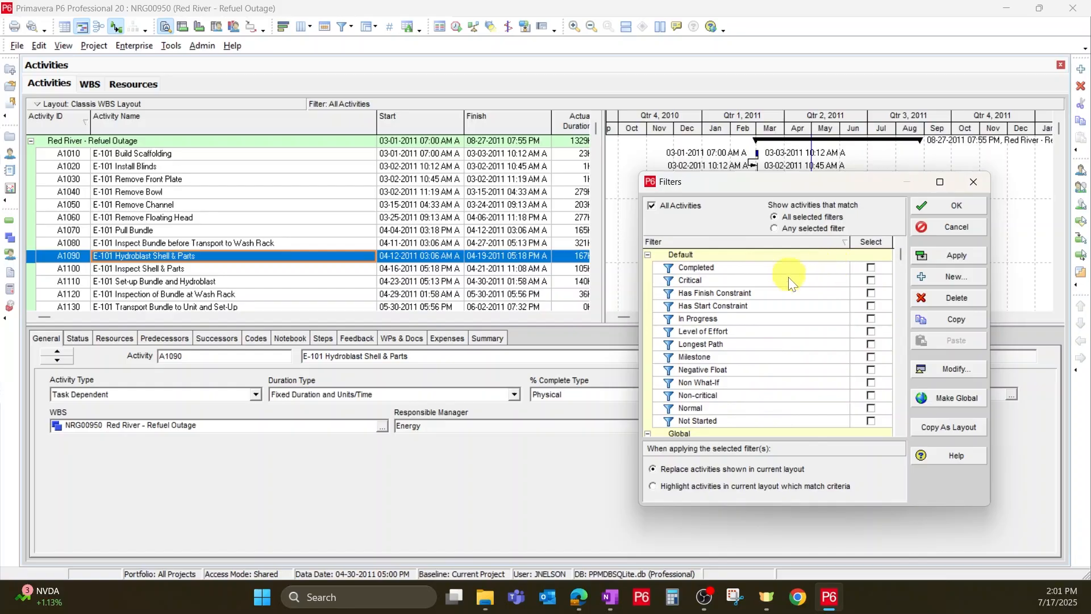
{"action": "scroll", "coordinate": [761, 295], "scroll_direction": "down", "scroll_amount": 1}
{"action": "scroll", "coordinate": [761, 335], "scroll_direction": "down", "scroll_amount": 1}
{"action": "scroll", "coordinate": [795, 335], "scroll_direction": "up", "scroll_amount": 2}
{"action": "scroll", "coordinate": [796, 329], "scroll_direction": "down", "scroll_amount": 6}
Step: Examine the criteria of the user-defined 1 Month Look Ahead filter, and leave the filters without applying any
{"action": "left_click", "coordinate": [676, 432]}
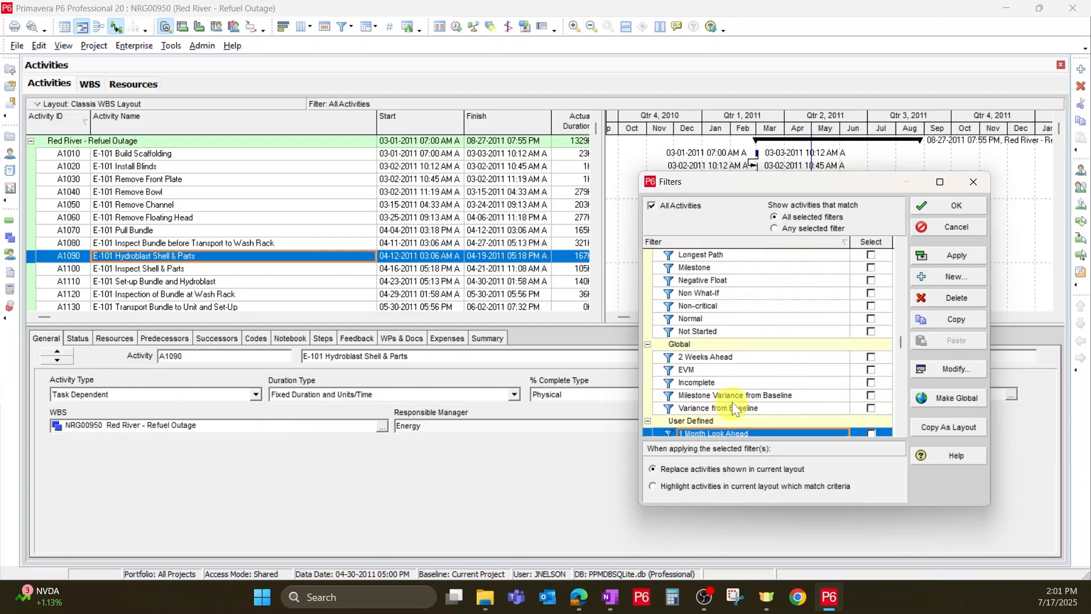
{"action": "scroll", "coordinate": [732, 386], "scroll_direction": "down", "scroll_amount": 5}
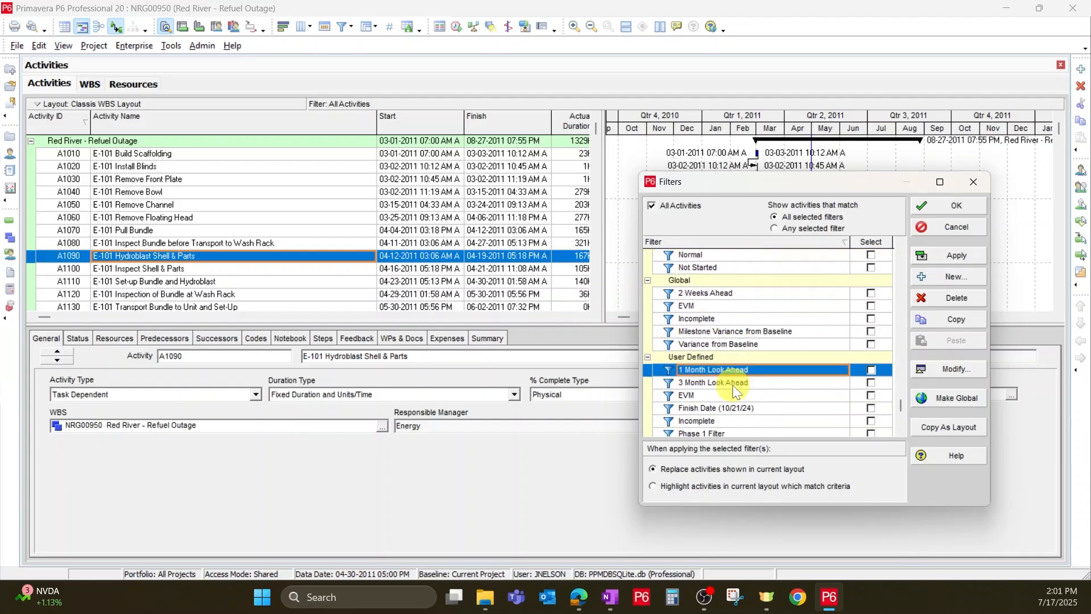
{"action": "left_click", "coordinate": [971, 371]}
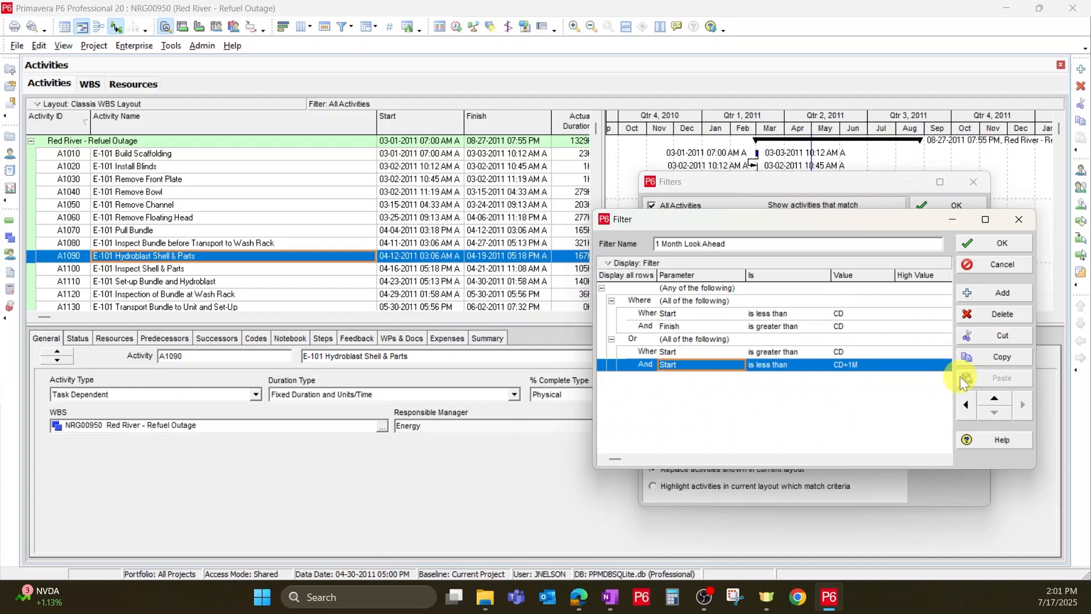
{"action": "left_click", "coordinate": [1023, 219]}
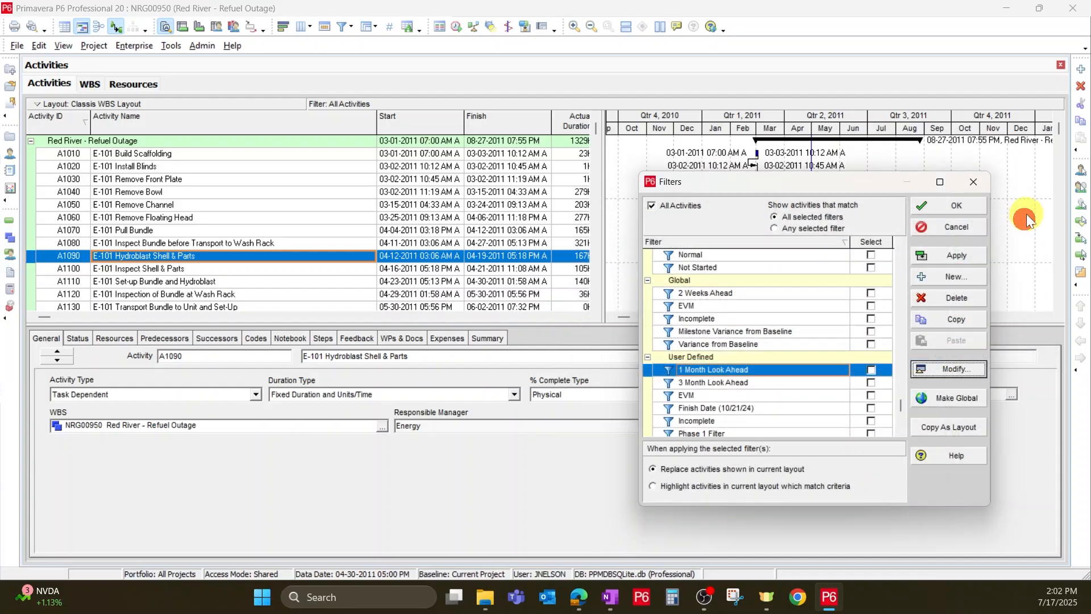
{"action": "left_click", "coordinate": [980, 182]}
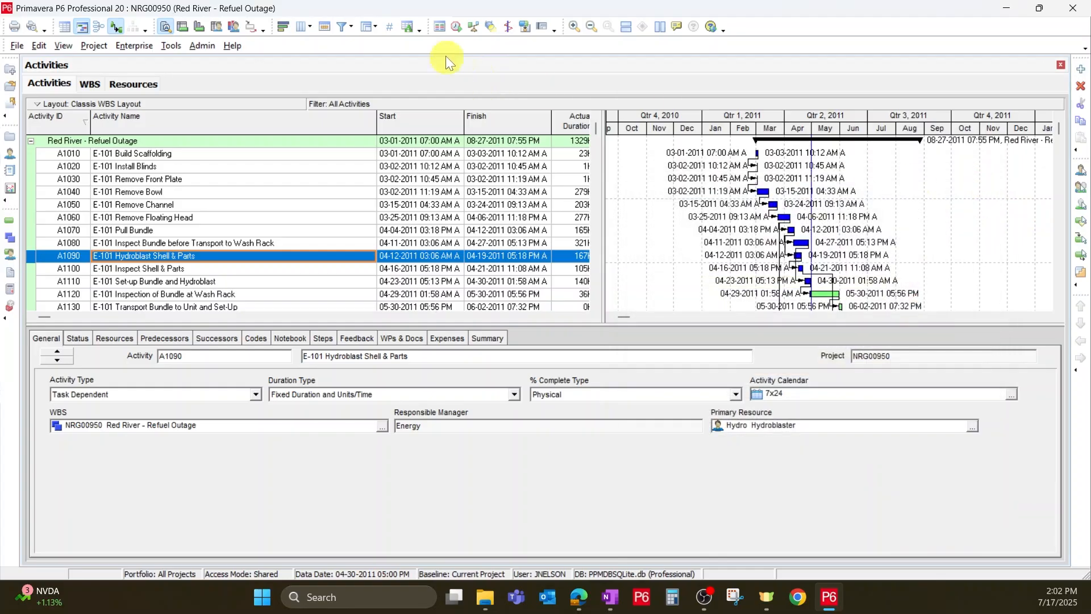
Step: View the group and sort options without changing them, and show line numbers in the activity table
{"action": "left_click", "coordinate": [366, 26]}
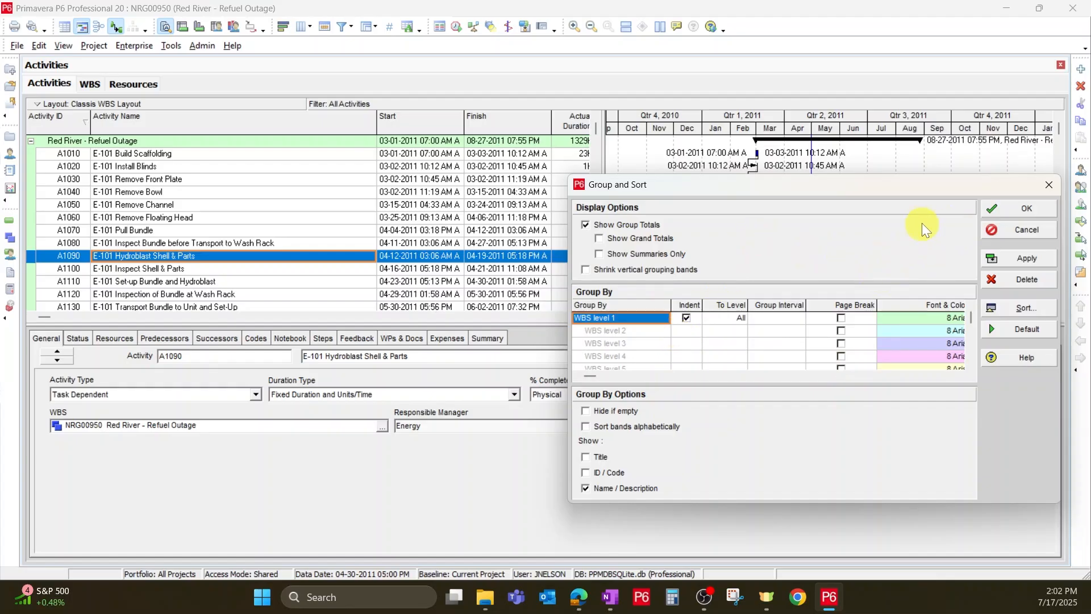
{"action": "left_click", "coordinate": [1044, 185]}
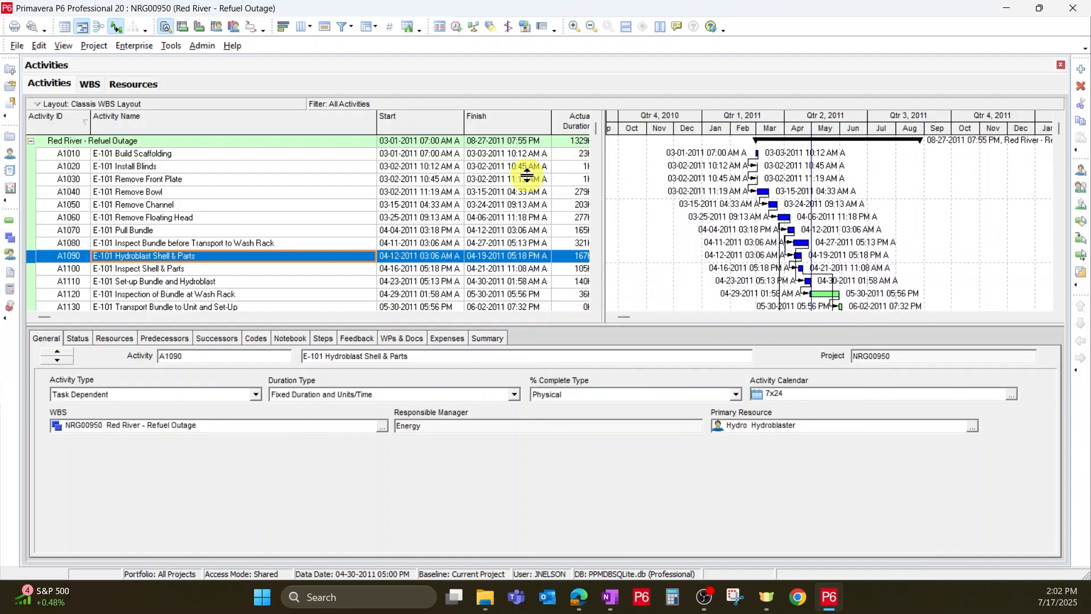
{"action": "left_click", "coordinate": [389, 27]}
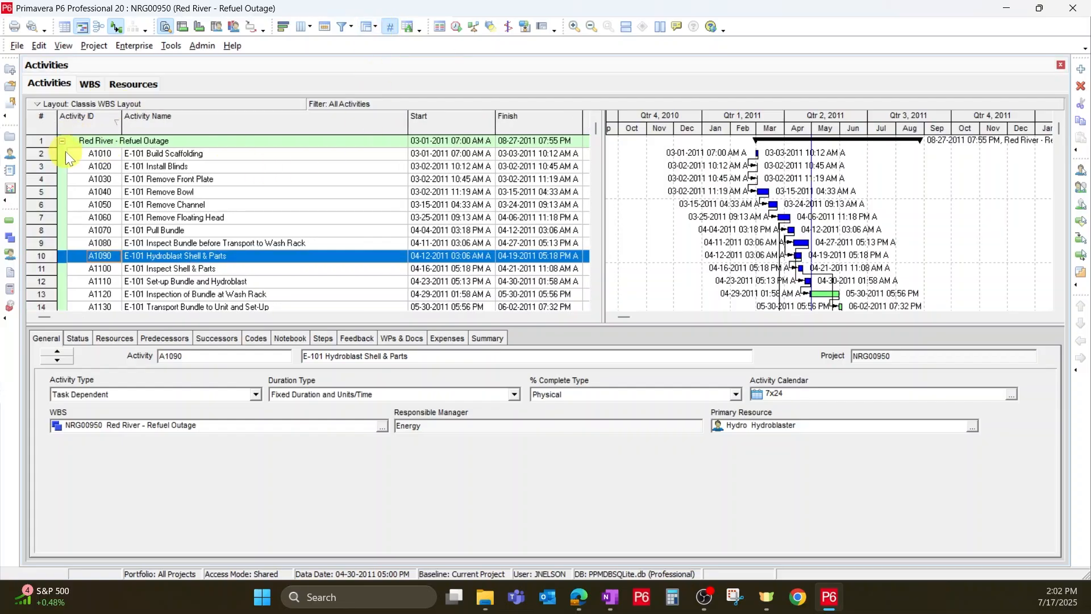
Step: View the activity table's font and row settings, including the font choices, and leave them without changing anything
{"action": "left_click", "coordinate": [407, 26]}
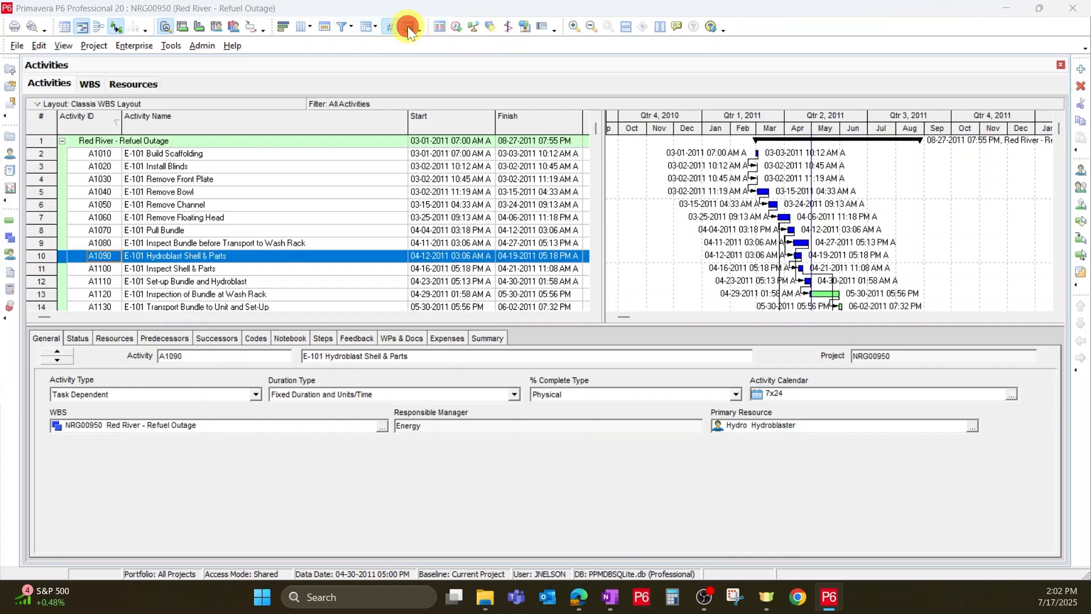
{"action": "left_click", "coordinate": [783, 272]}
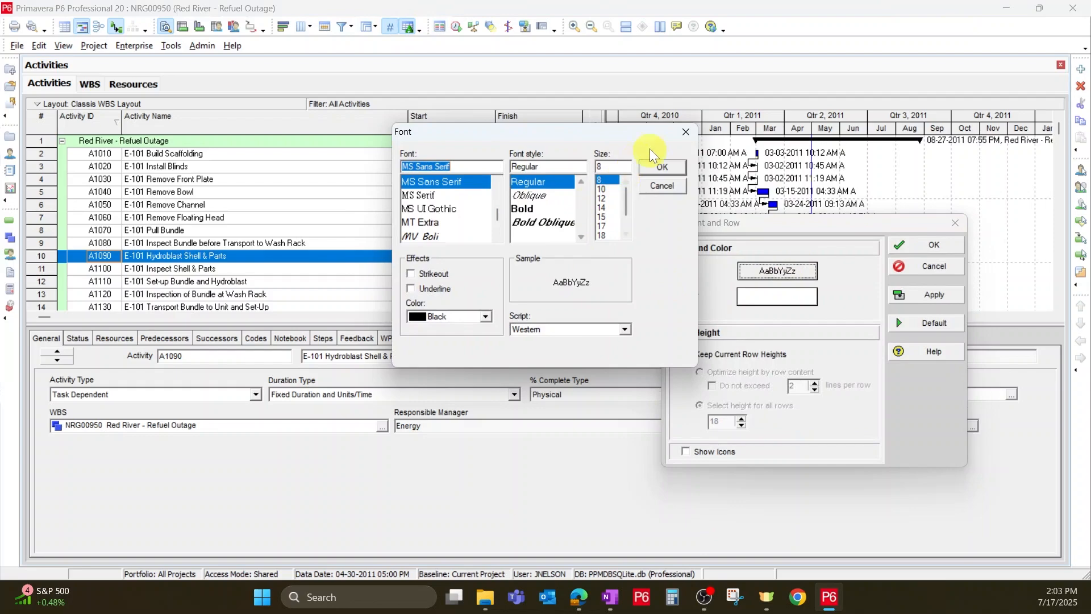
{"action": "left_click", "coordinate": [686, 132]}
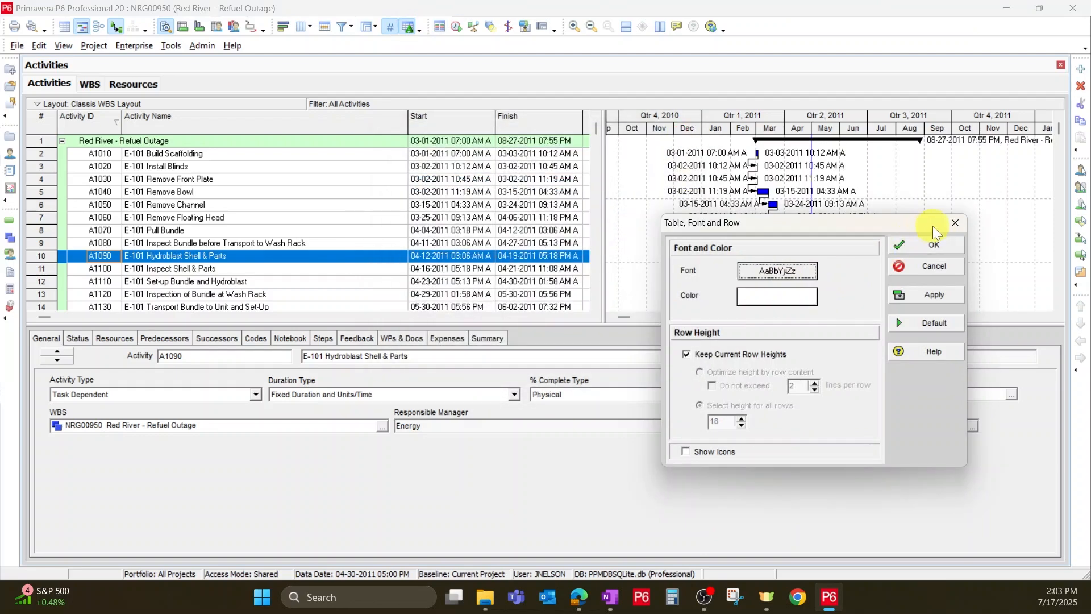
{"action": "left_click", "coordinate": [948, 223]}
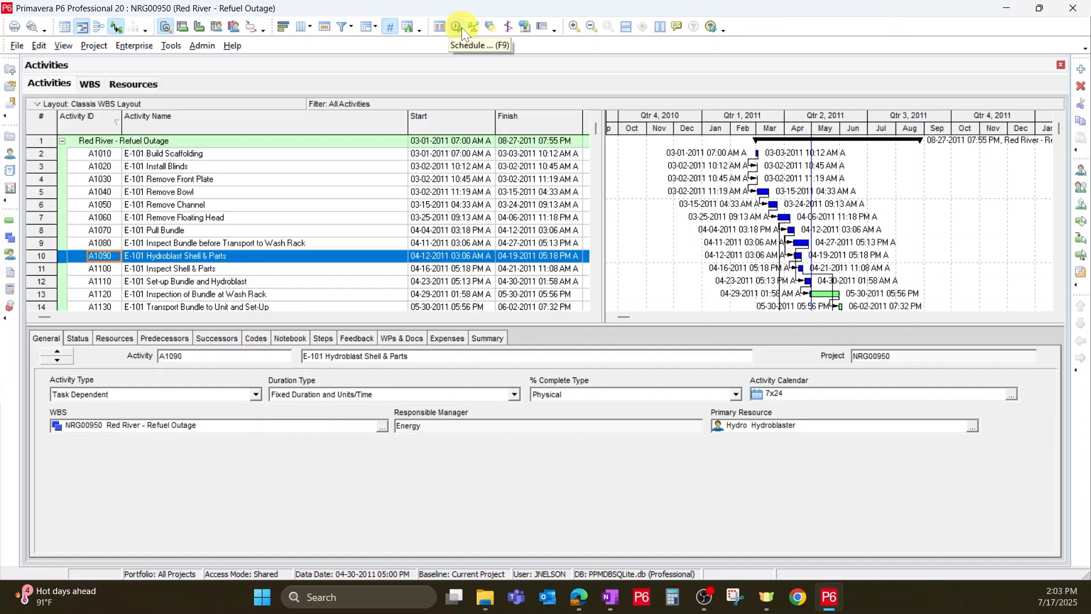
Step: Turn on the progress spotlight and look over the activities in the current update period
{"action": "left_click", "coordinate": [489, 25]}
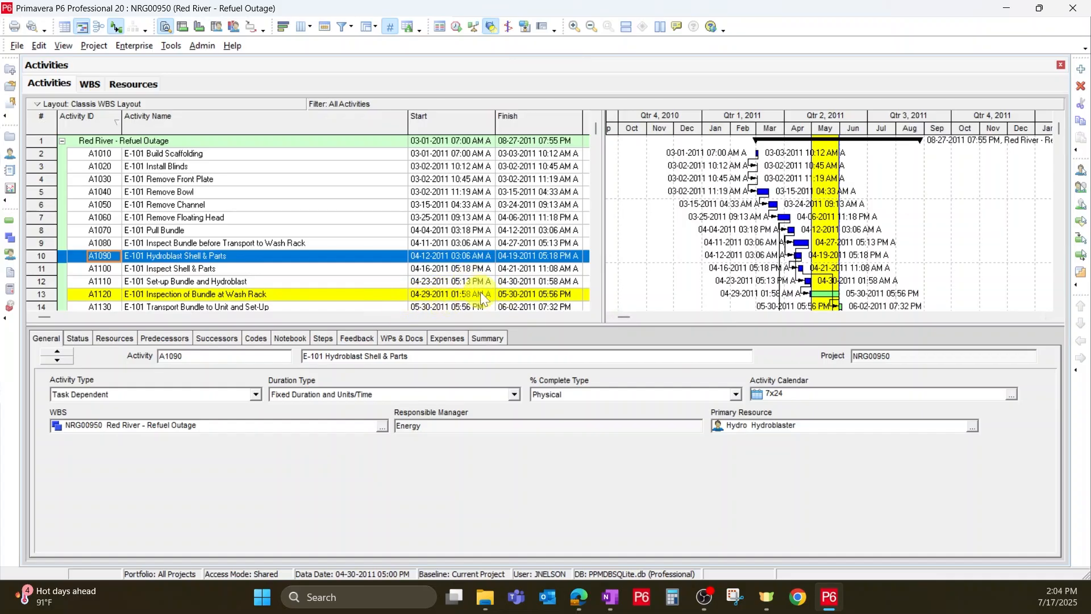
{"action": "scroll", "coordinate": [449, 273], "scroll_direction": "down", "scroll_amount": 2}
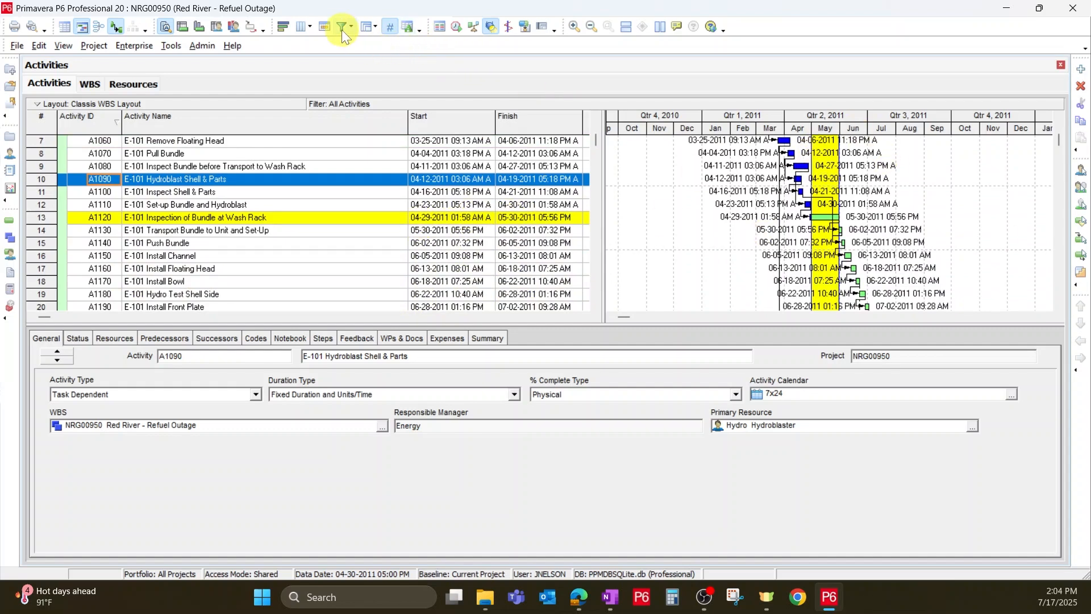
Step: Bring up the scheduling settings, choose to apply a selected data date to all open projects, and view its date calendar
{"action": "left_click", "coordinate": [457, 25]}
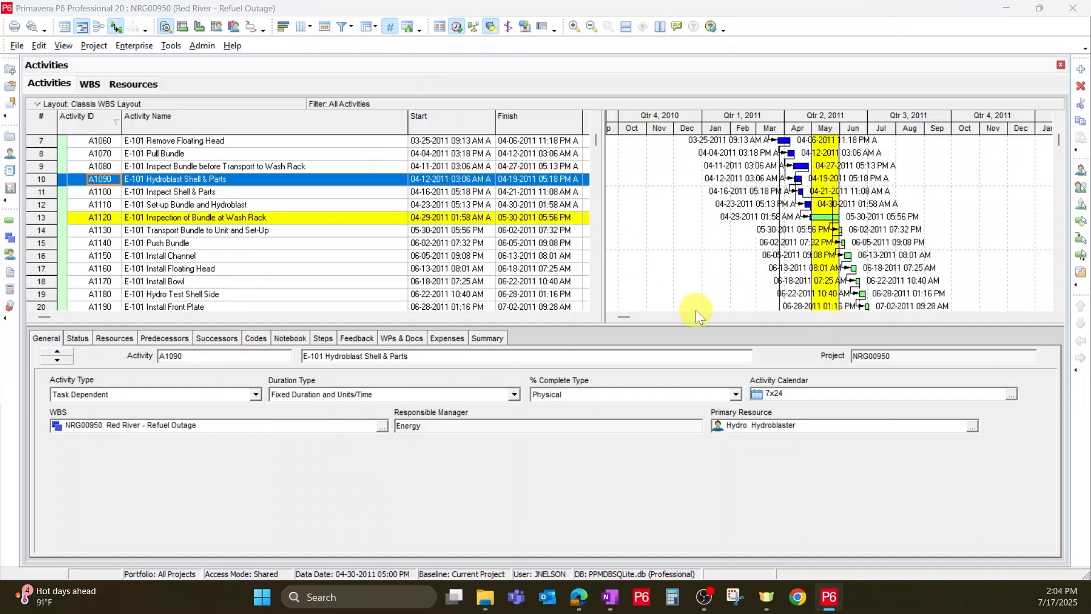
{"action": "key", "text": "F9"}
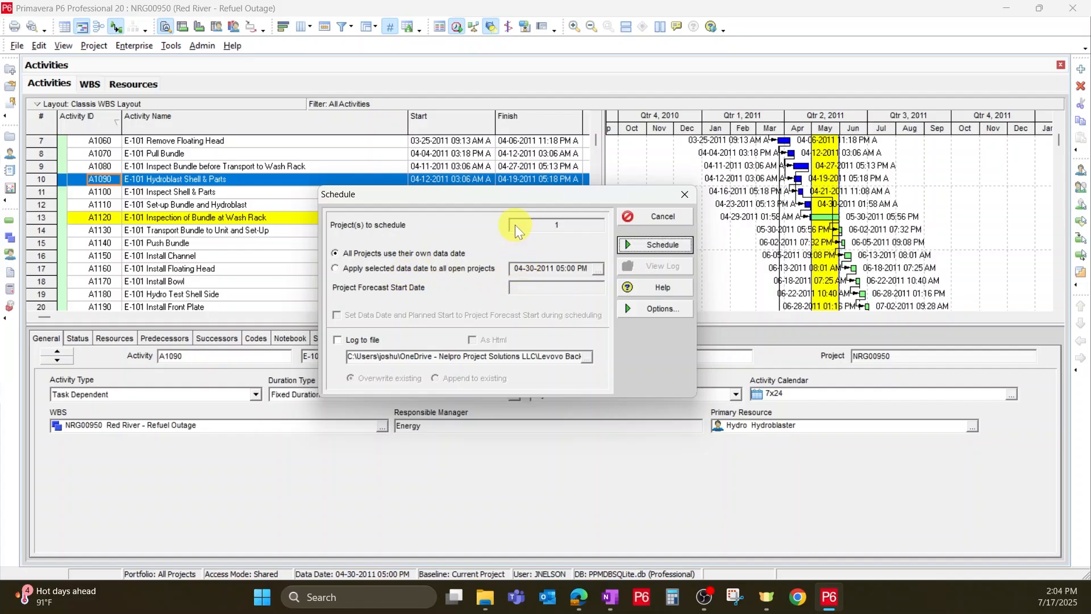
{"action": "left_click_drag", "start_coordinate": [506, 195], "coordinate": [547, 259]}
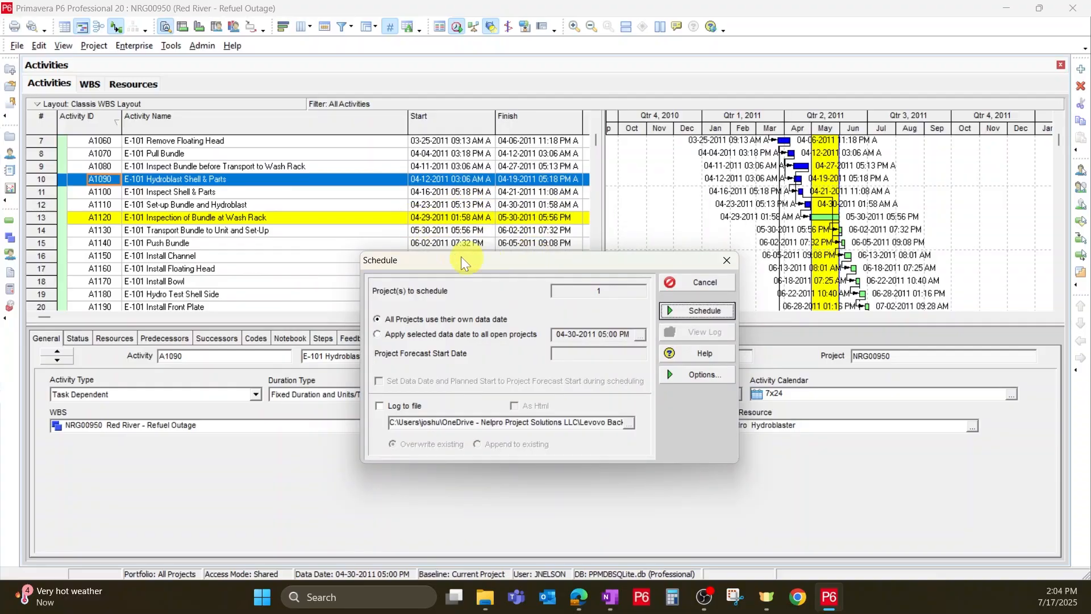
{"action": "left_click", "coordinate": [455, 334]}
{"action": "left_click", "coordinate": [640, 335]}
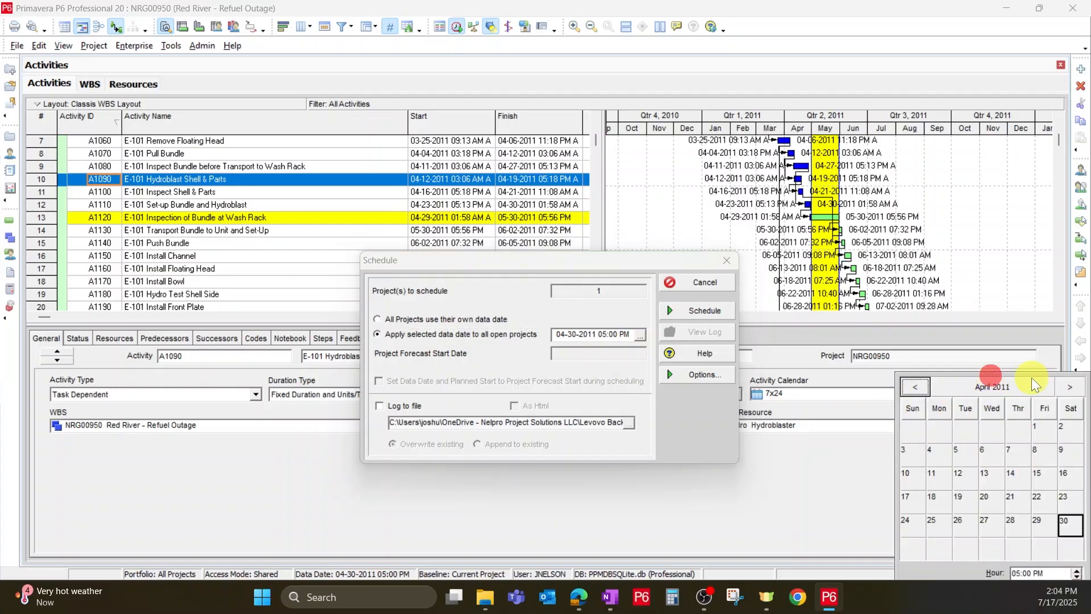
{"action": "left_click", "coordinate": [965, 375]}
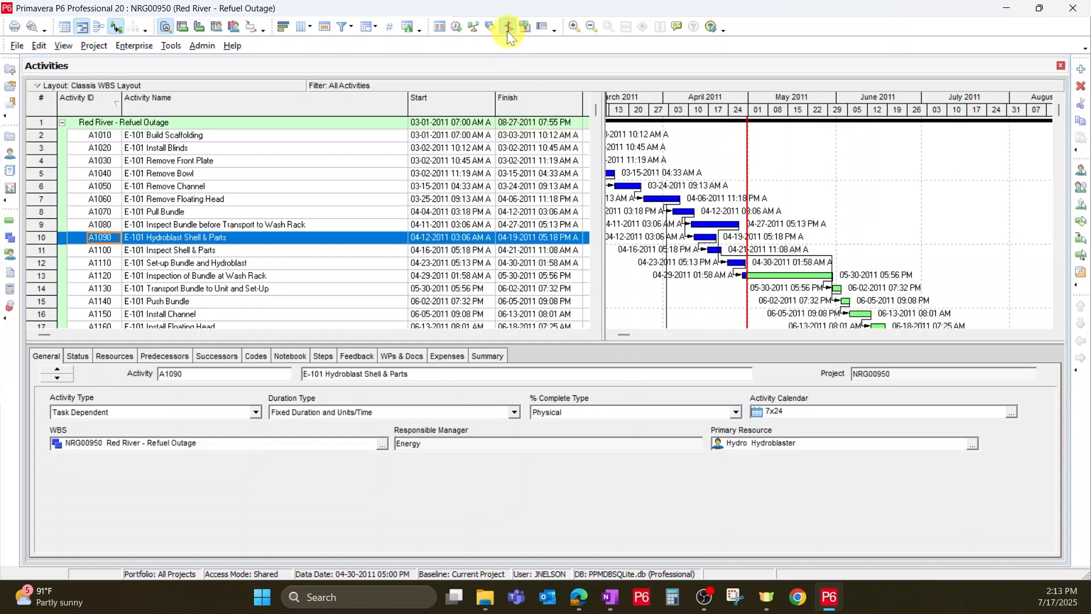
Step: Turn on the Gantt chart's progress line, and zoom the timescale in and back out
{"action": "left_click", "coordinate": [507, 28]}
{"action": "left_click", "coordinate": [575, 26]}
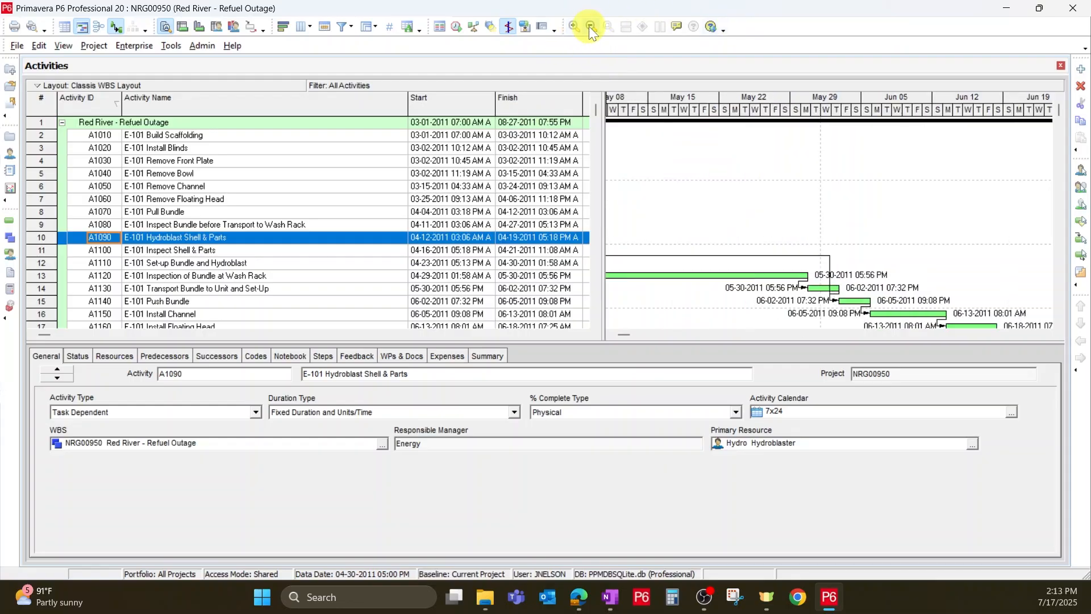
{"action": "left_click", "coordinate": [590, 26]}
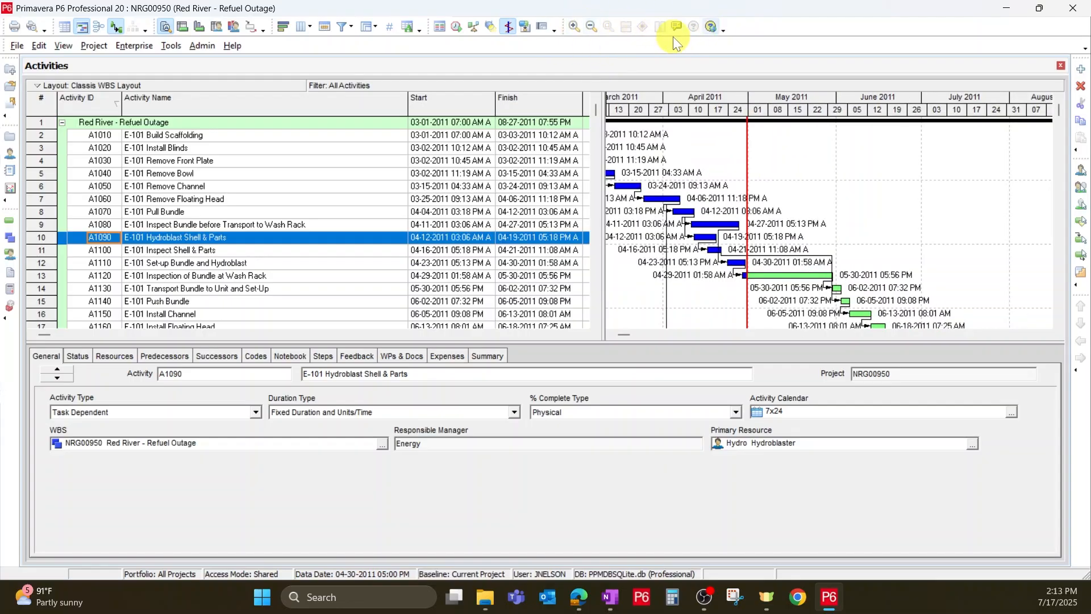